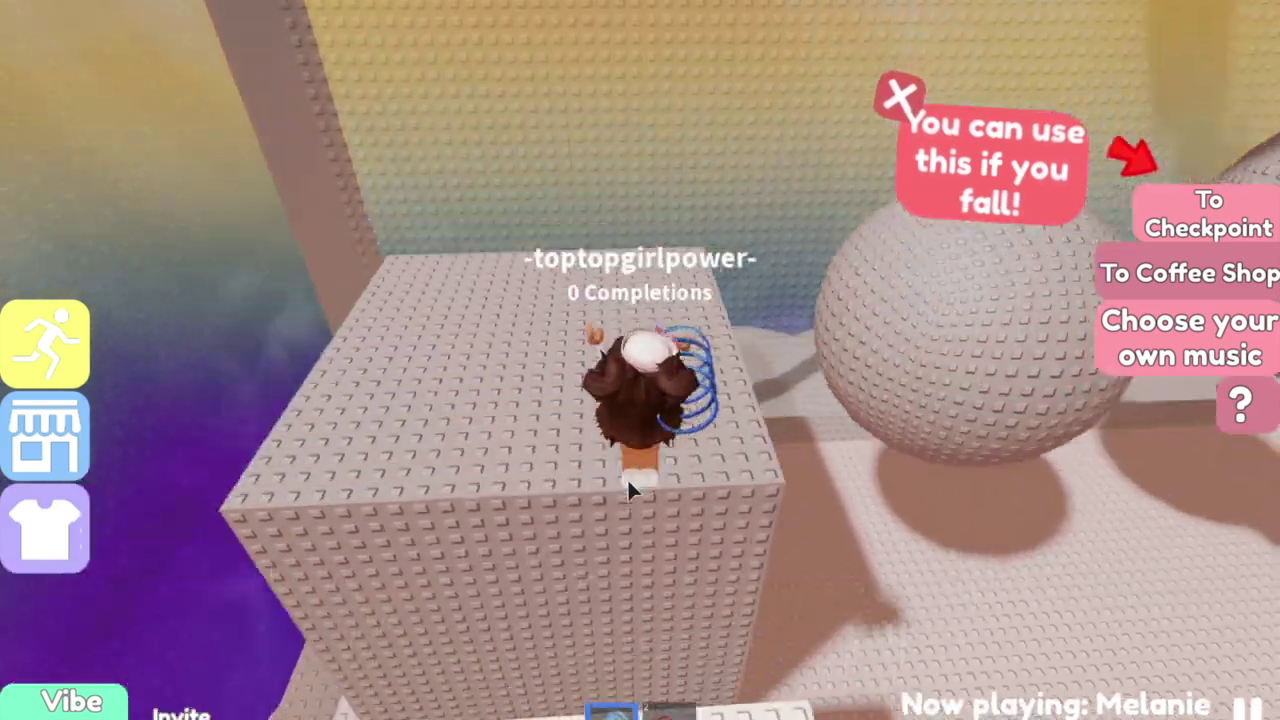
Jump the avatar across the big spheres onto the brown studded platform.
{"action": "key", "text": "w"}
{"action": "key", "text": "space"}
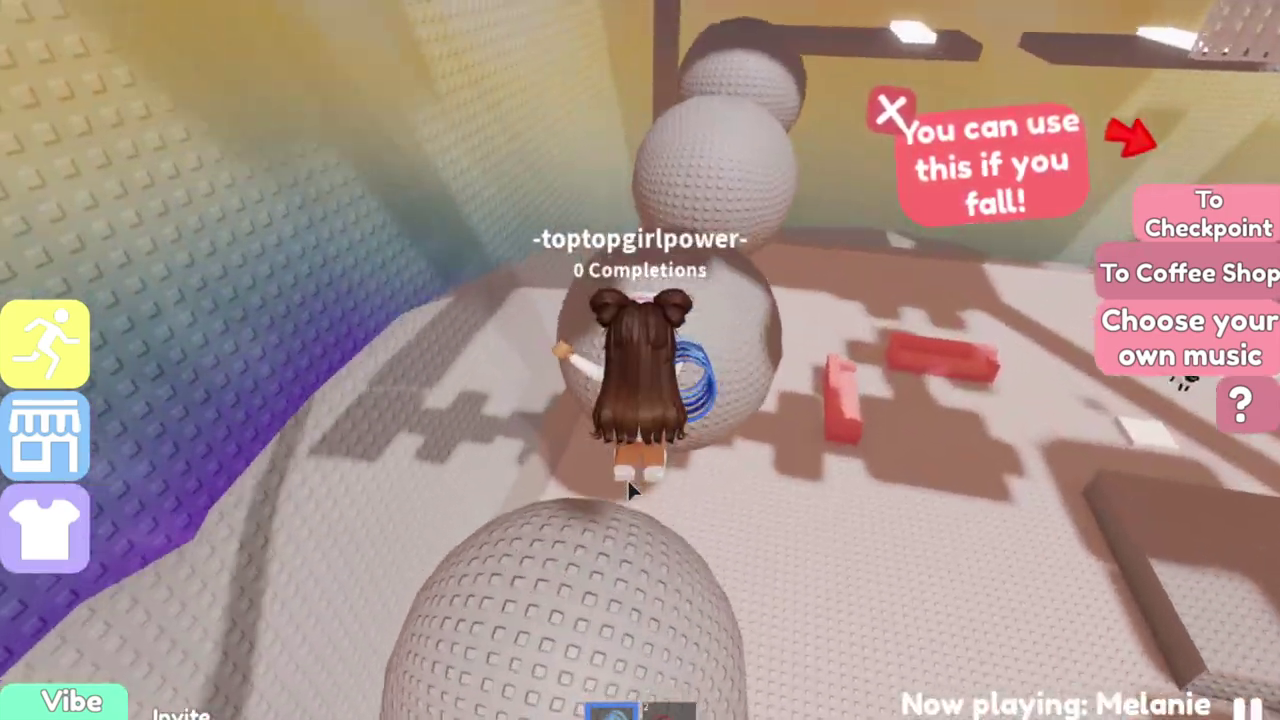
{"action": "key", "text": "w"}
{"action": "key", "text": "space"}
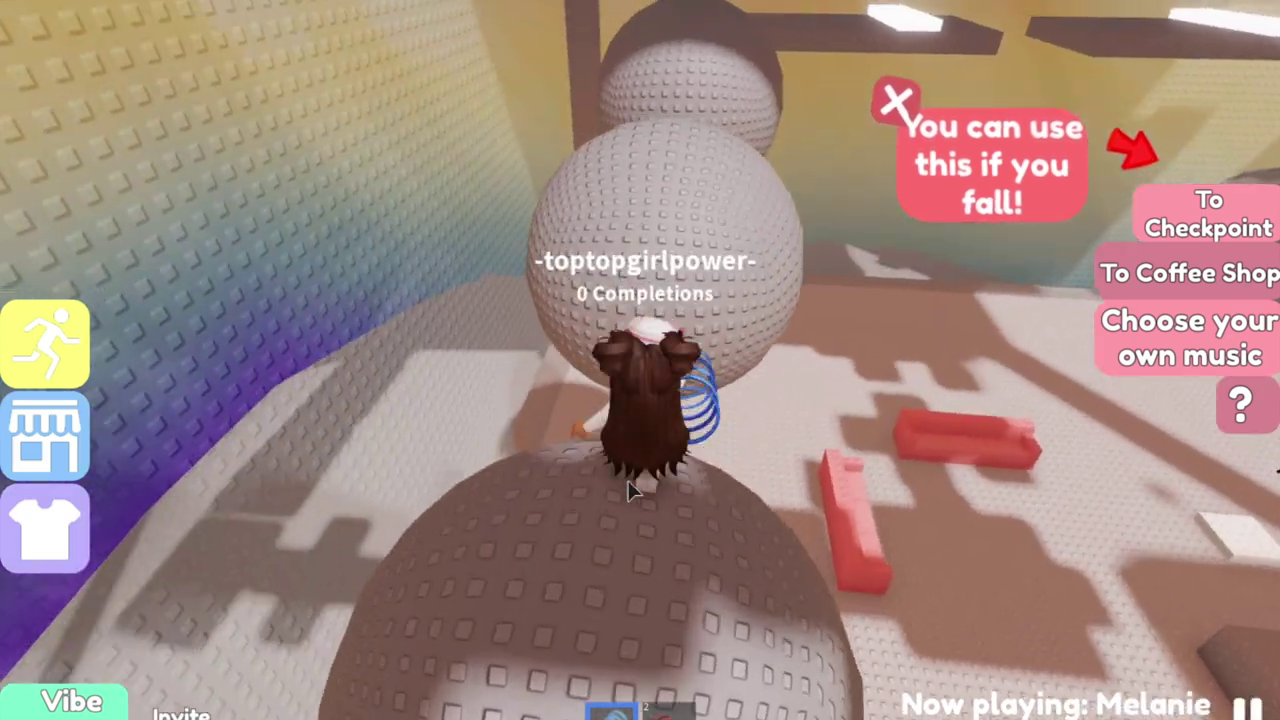
{"action": "key", "text": "w"}
{"action": "key", "text": "space"}
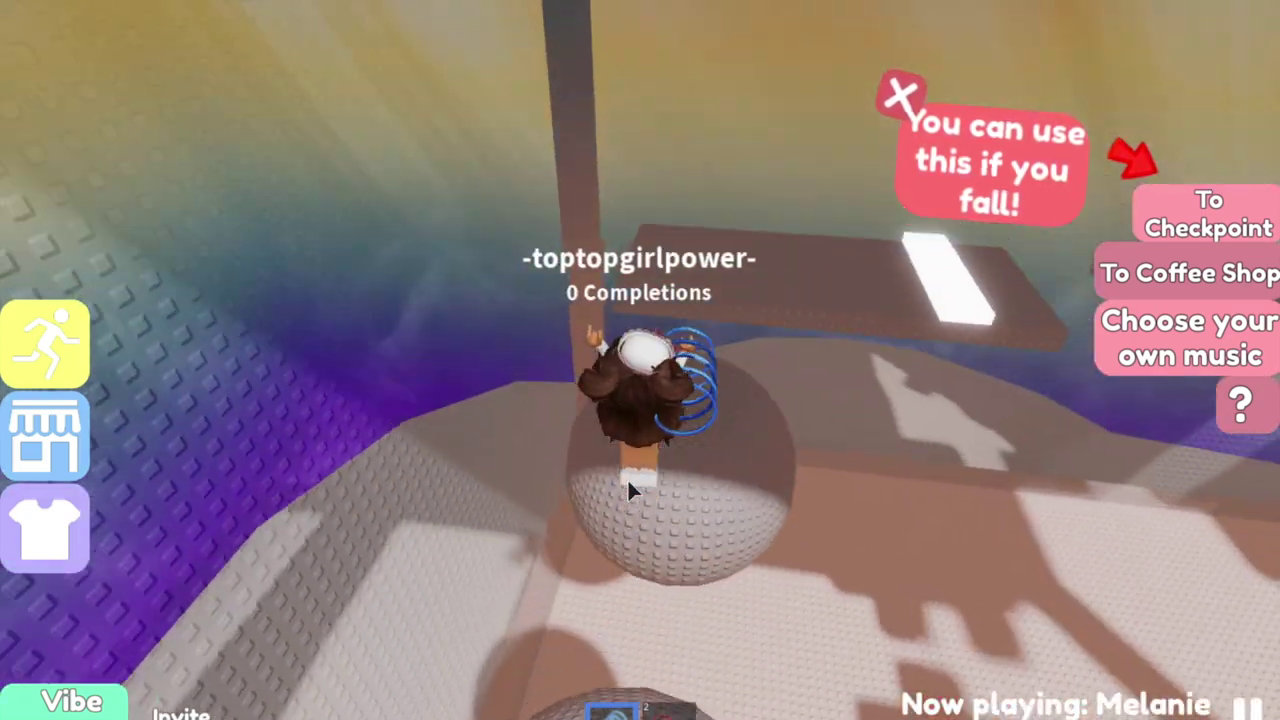
{"action": "key", "text": "w"}
{"action": "key", "text": "space"}
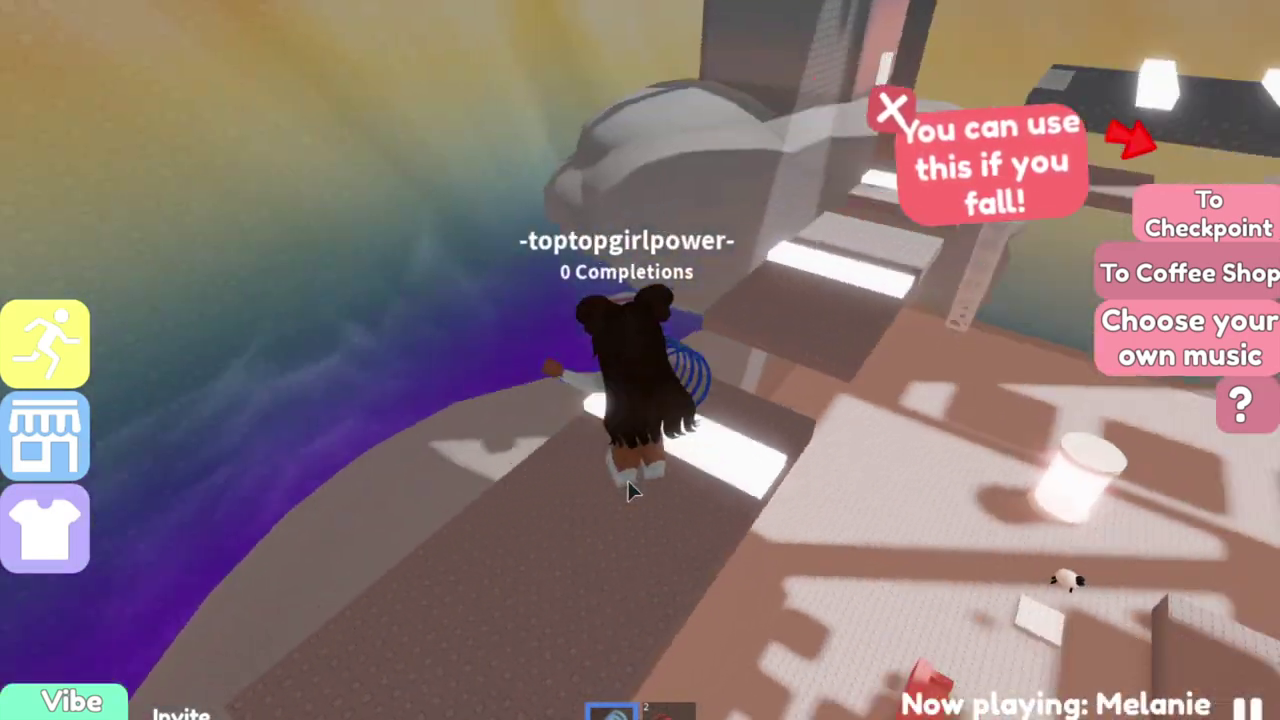
{"action": "key", "text": "w"}
{"action": "key", "text": "space"}
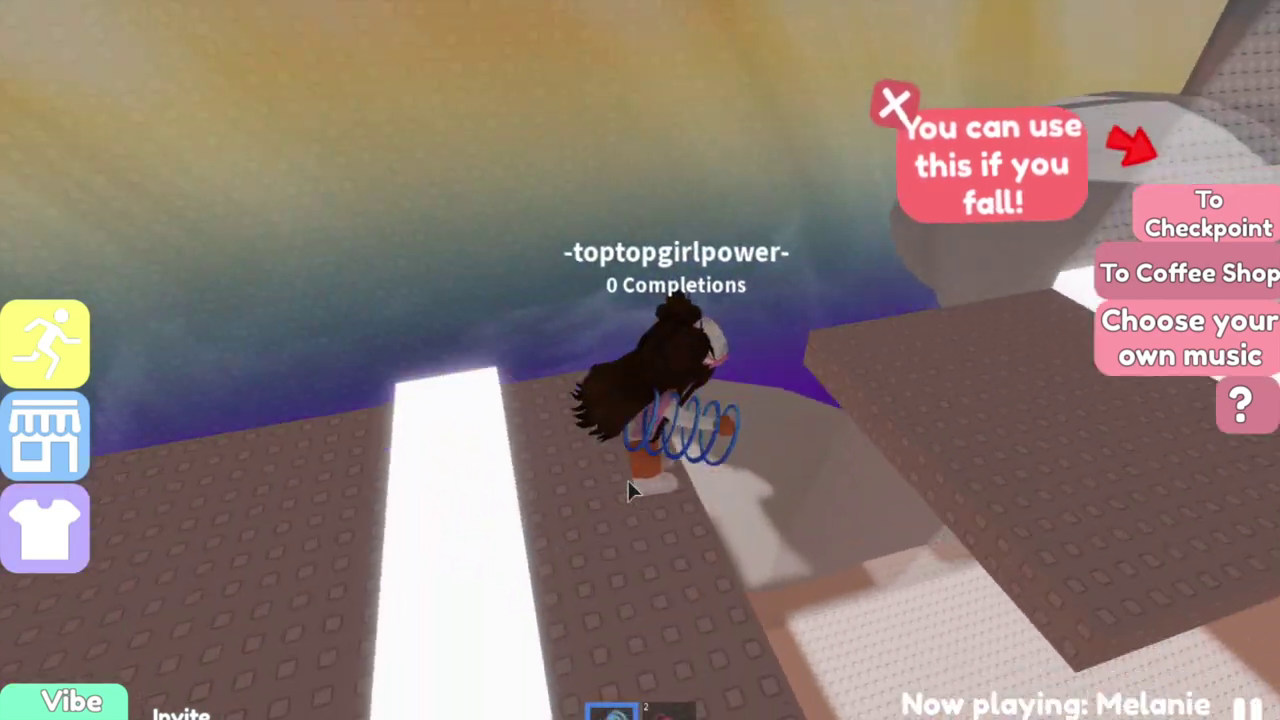
Climb the lattice tower and walk along the striped platform at the top.
{"action": "key", "text": "w"}
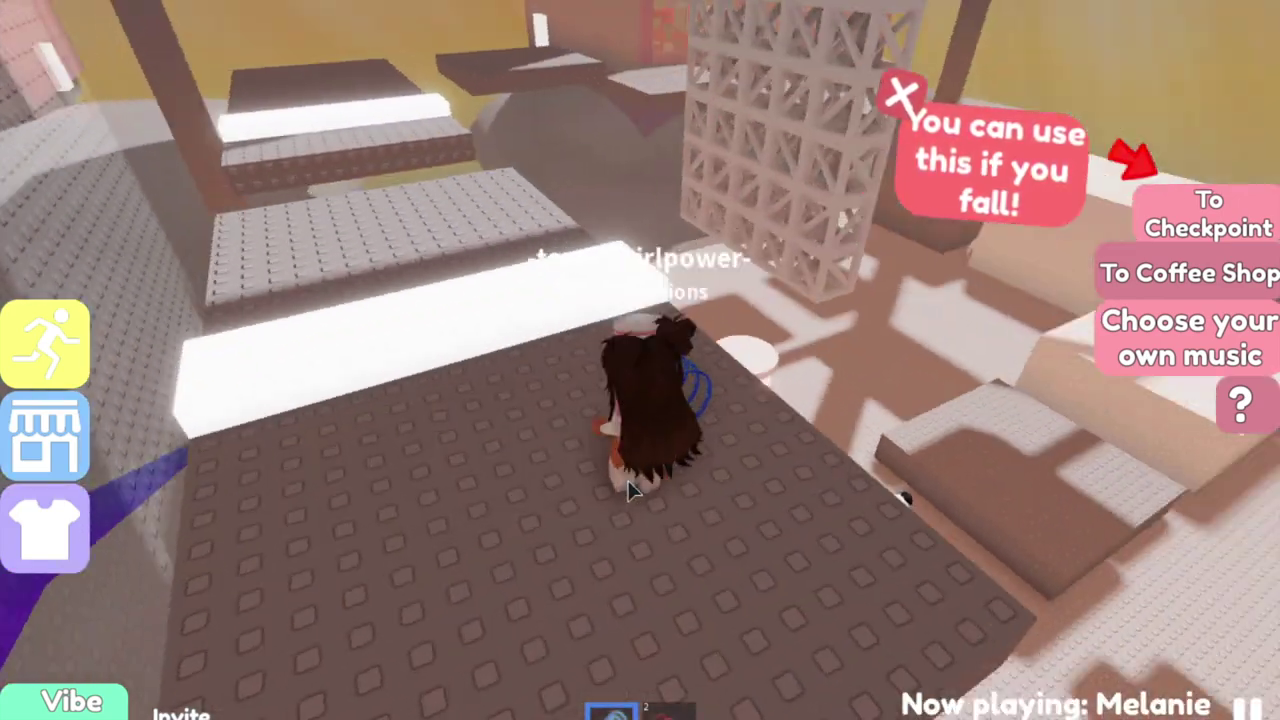
{"action": "key", "text": "w"}
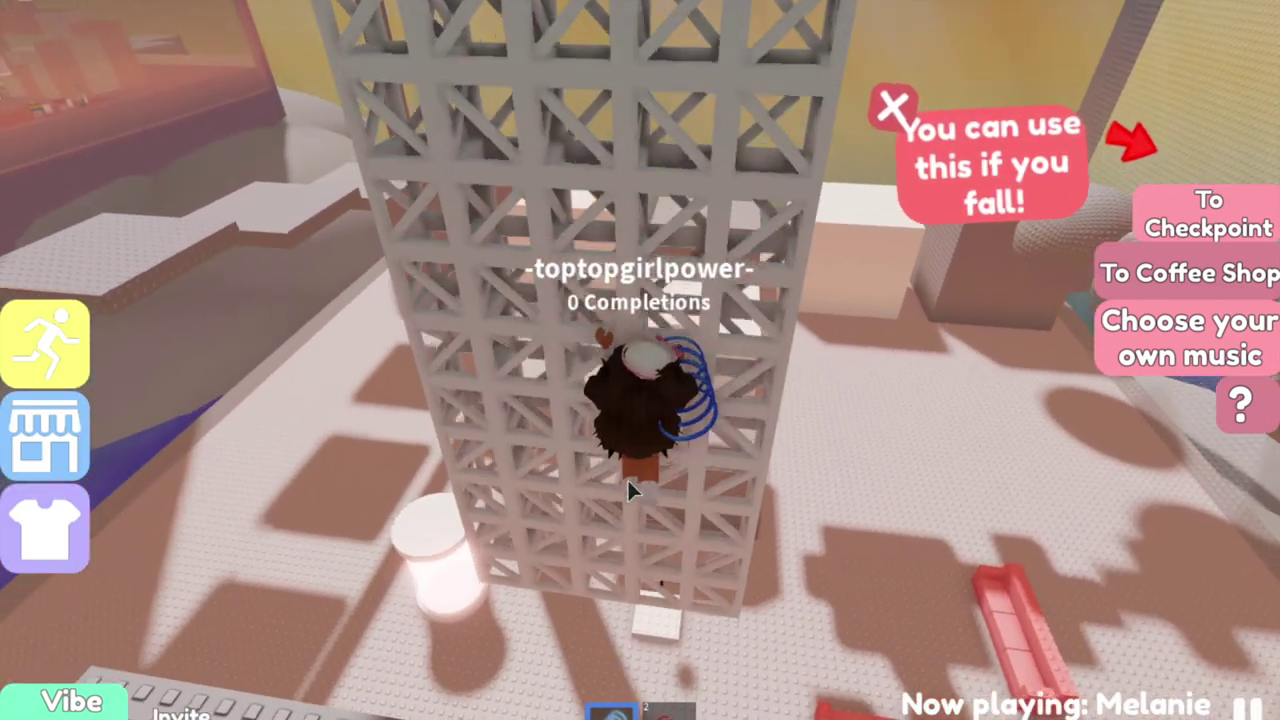
{"action": "key", "text": "w"}
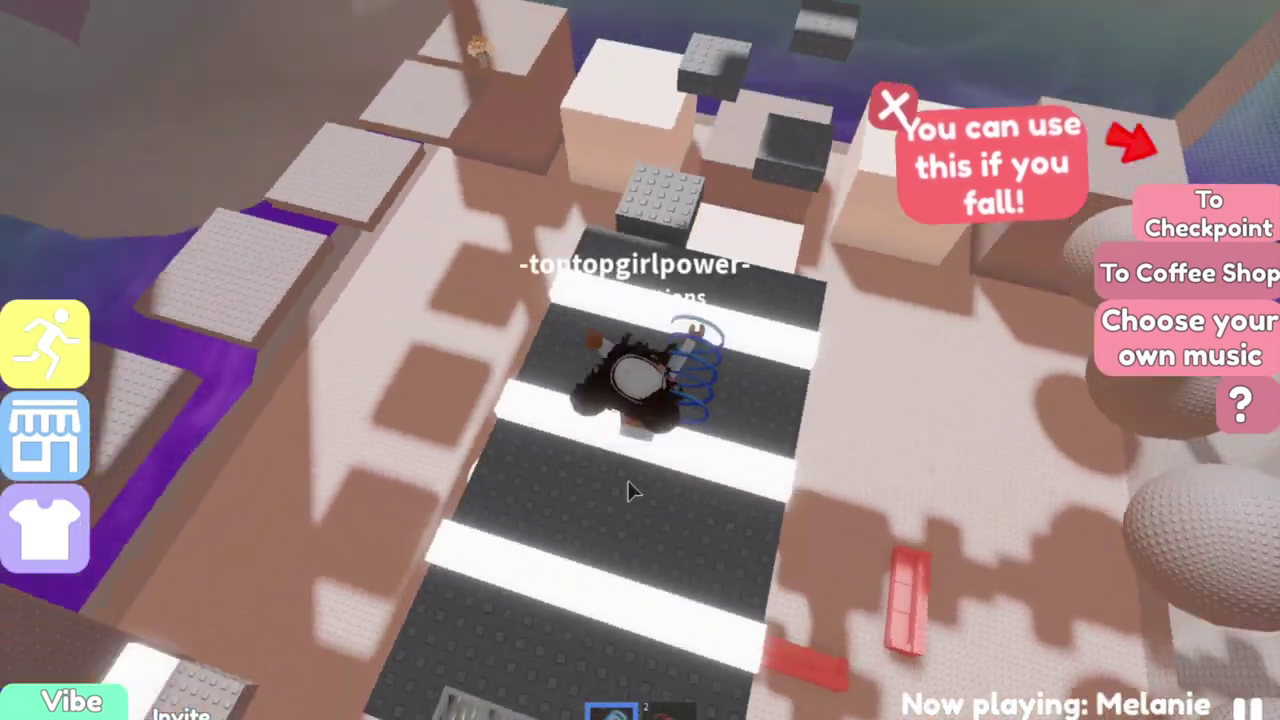
{"action": "key", "text": "w"}
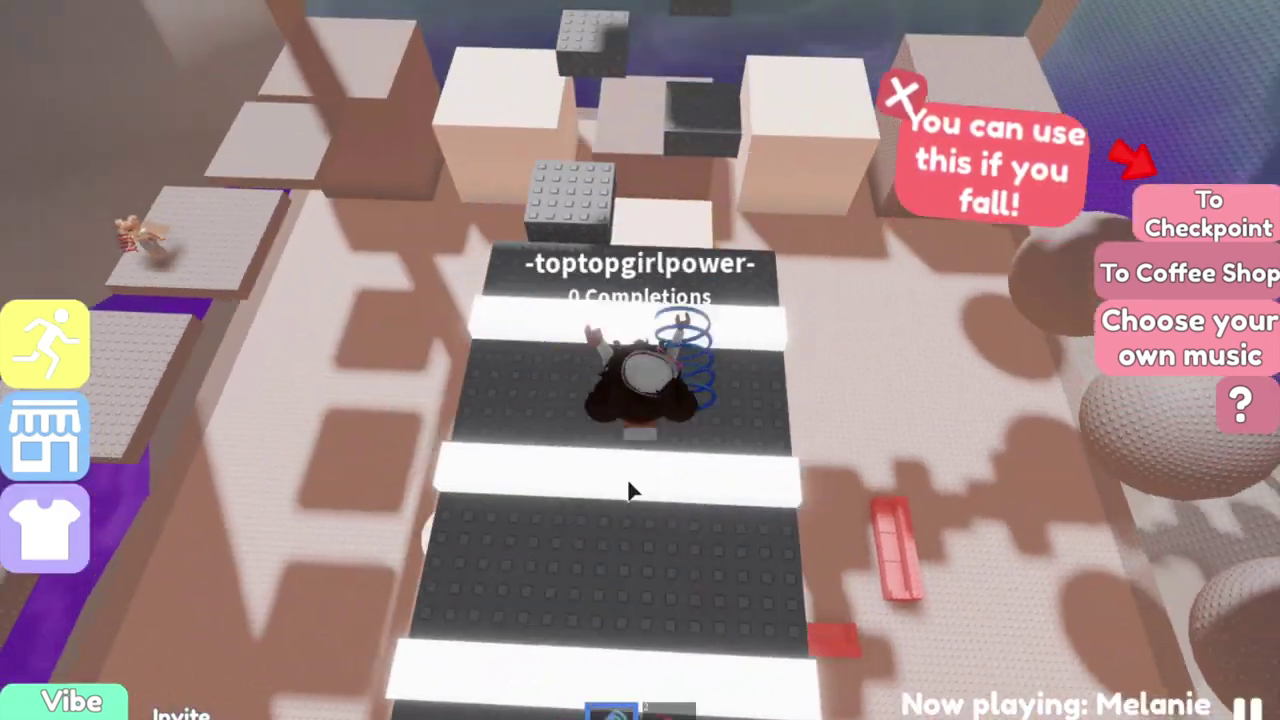
Hop across the grey stud blocks and walk onto the narrow bridge.
{"action": "key", "text": "w"}
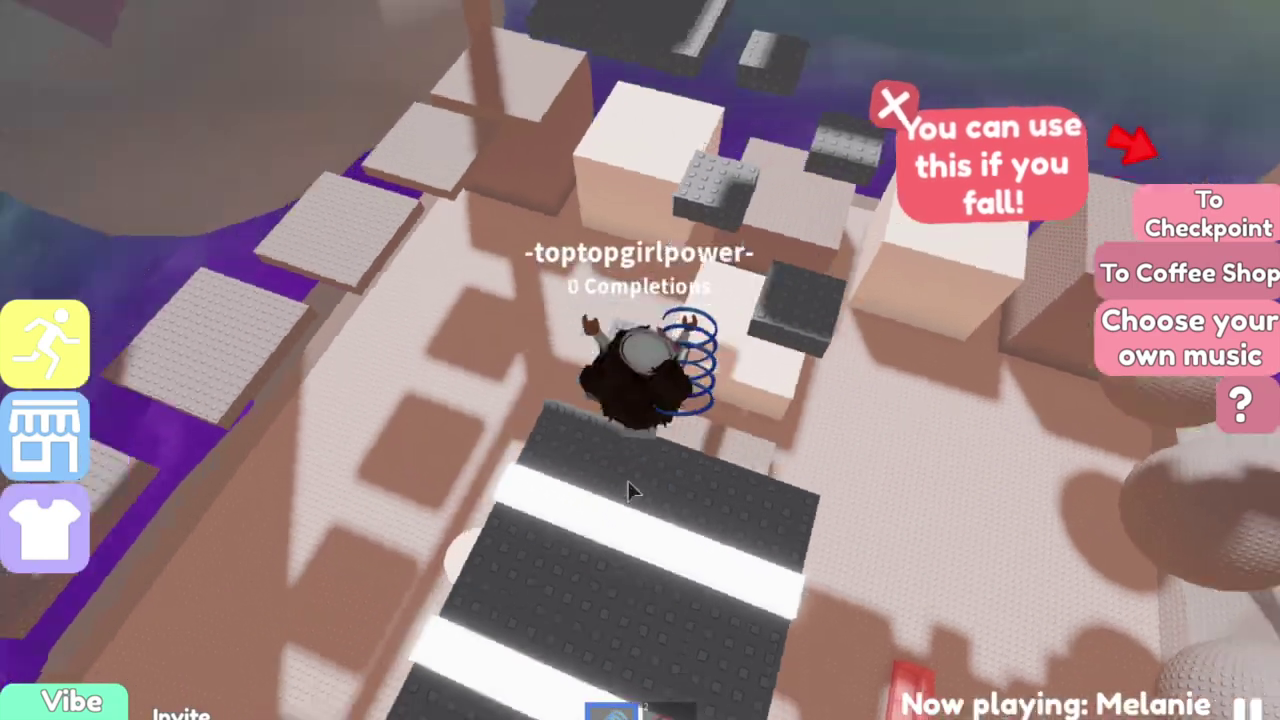
{"action": "key", "text": "w"}
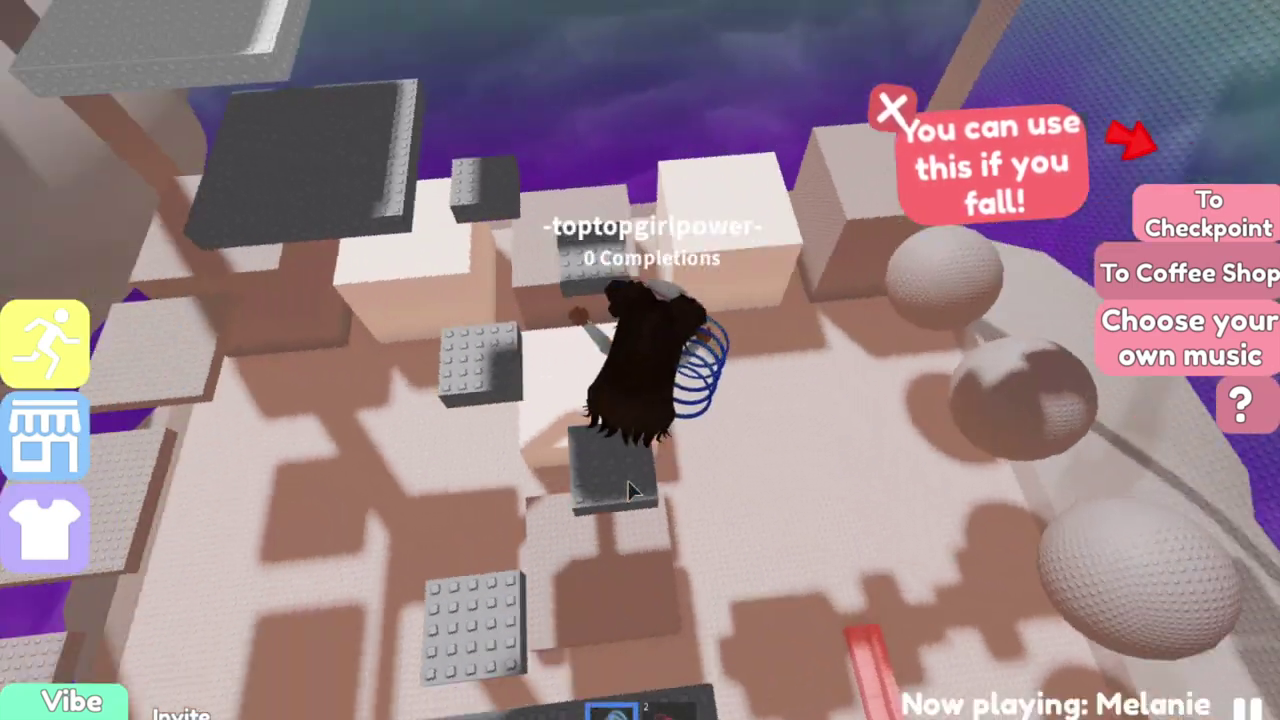
{"action": "key", "text": "w"}
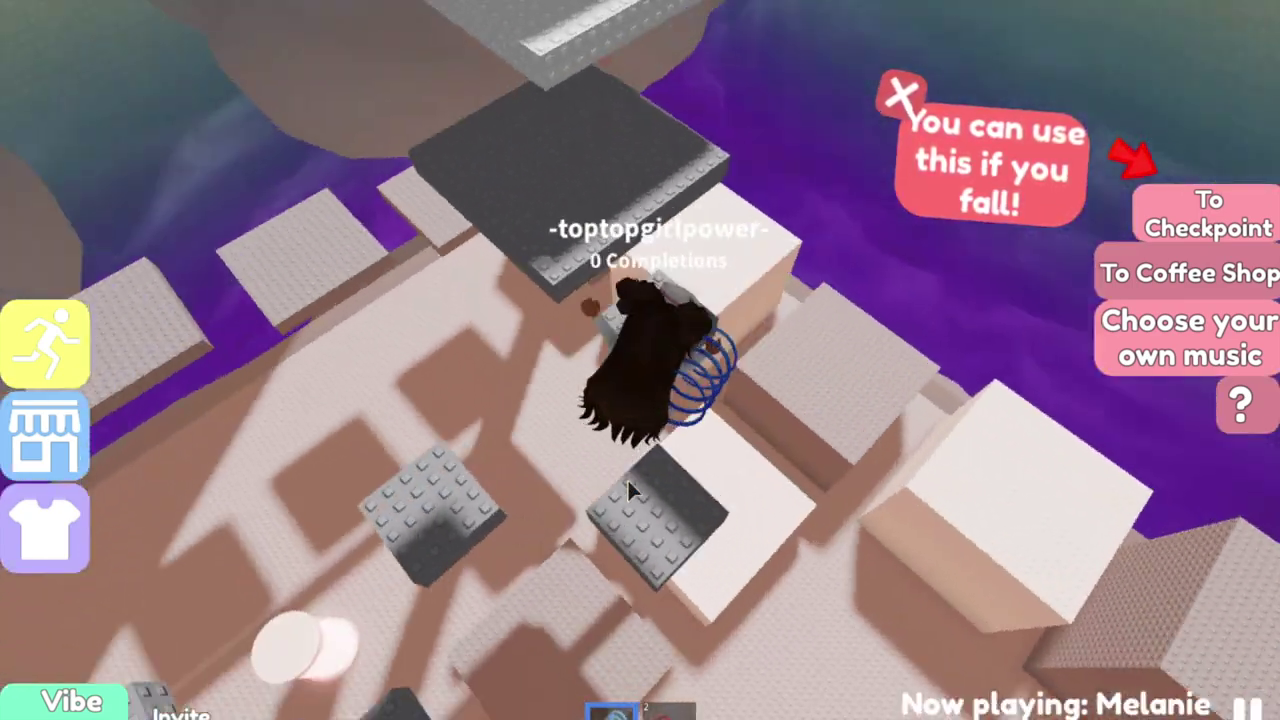
{"action": "key", "text": "w"}
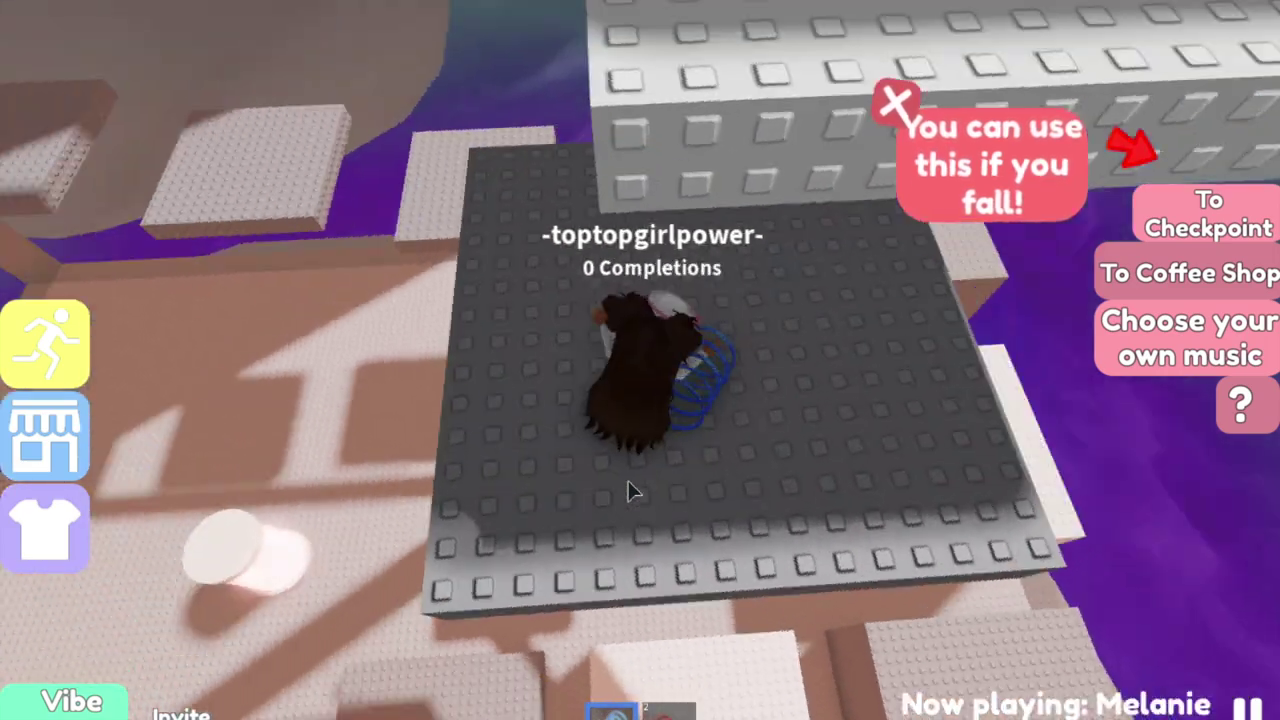
{"action": "key", "text": "w"}
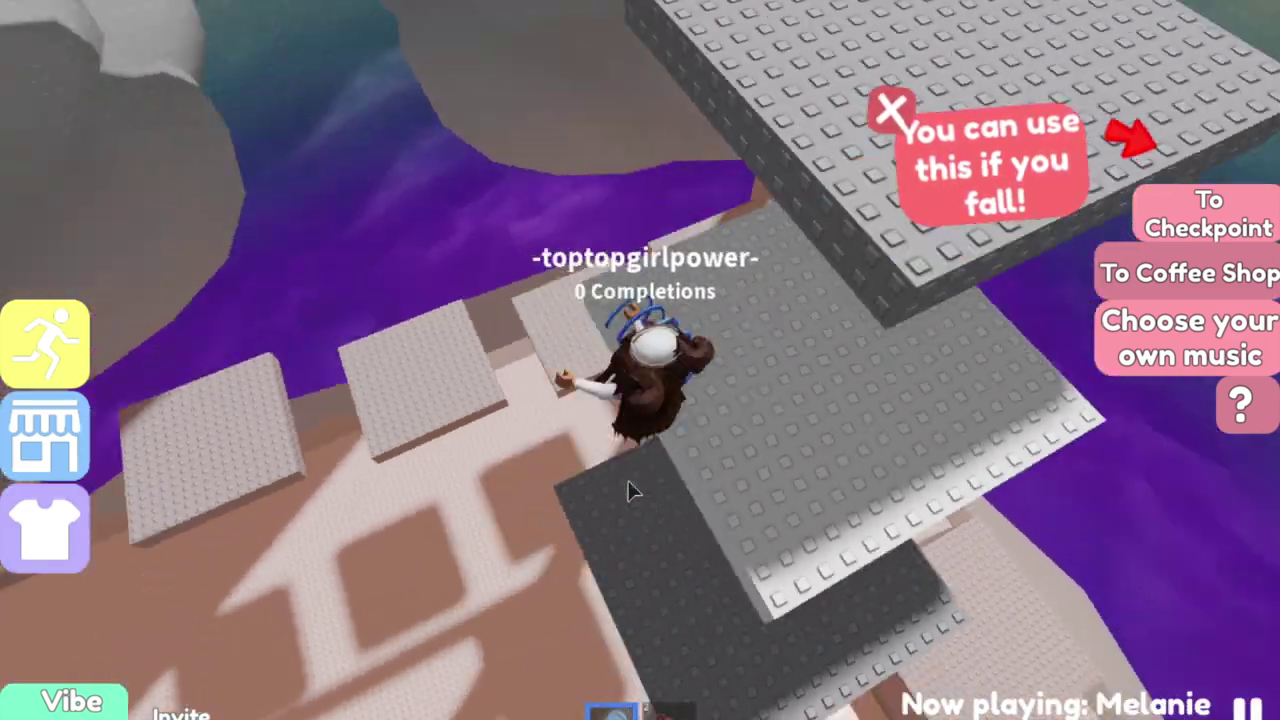
{"action": "key", "text": "w"}
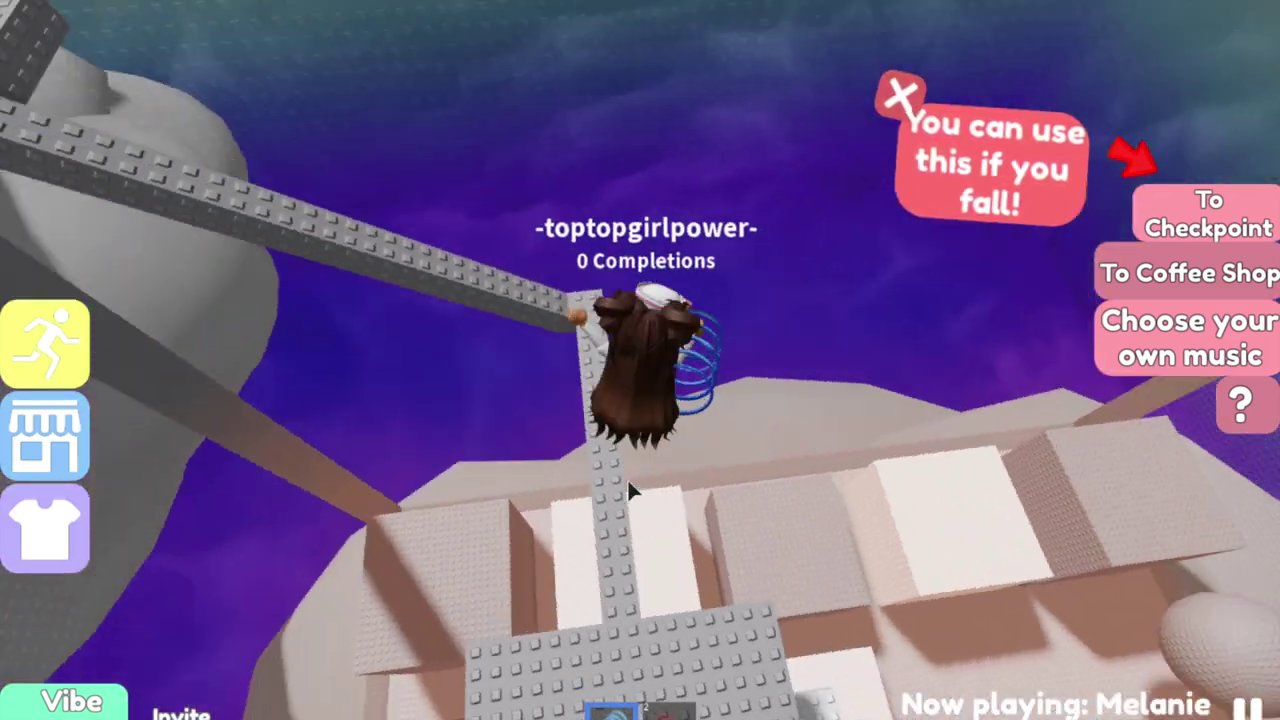
{"action": "key", "text": "w"}
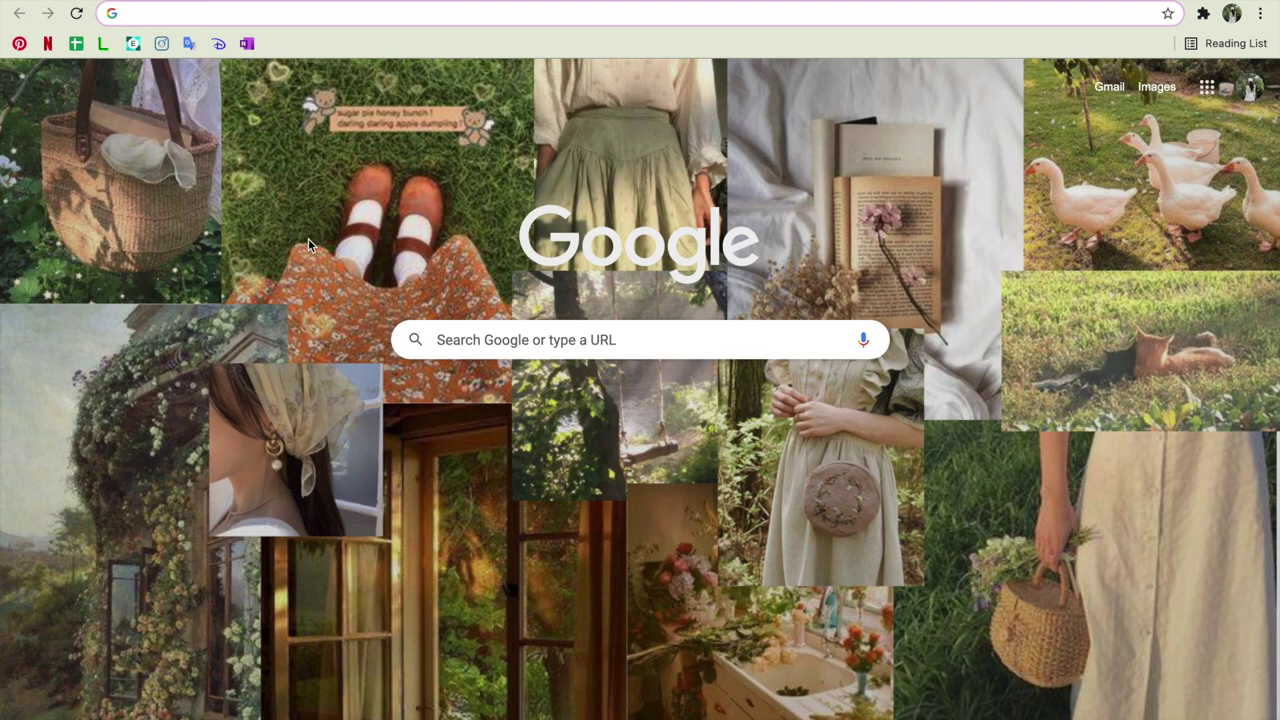
Enter pixlr in Chrome's address bar to load the pixlr.com/e/ editor home page.
{"action": "type", "text": "pixlr.com/e/"}
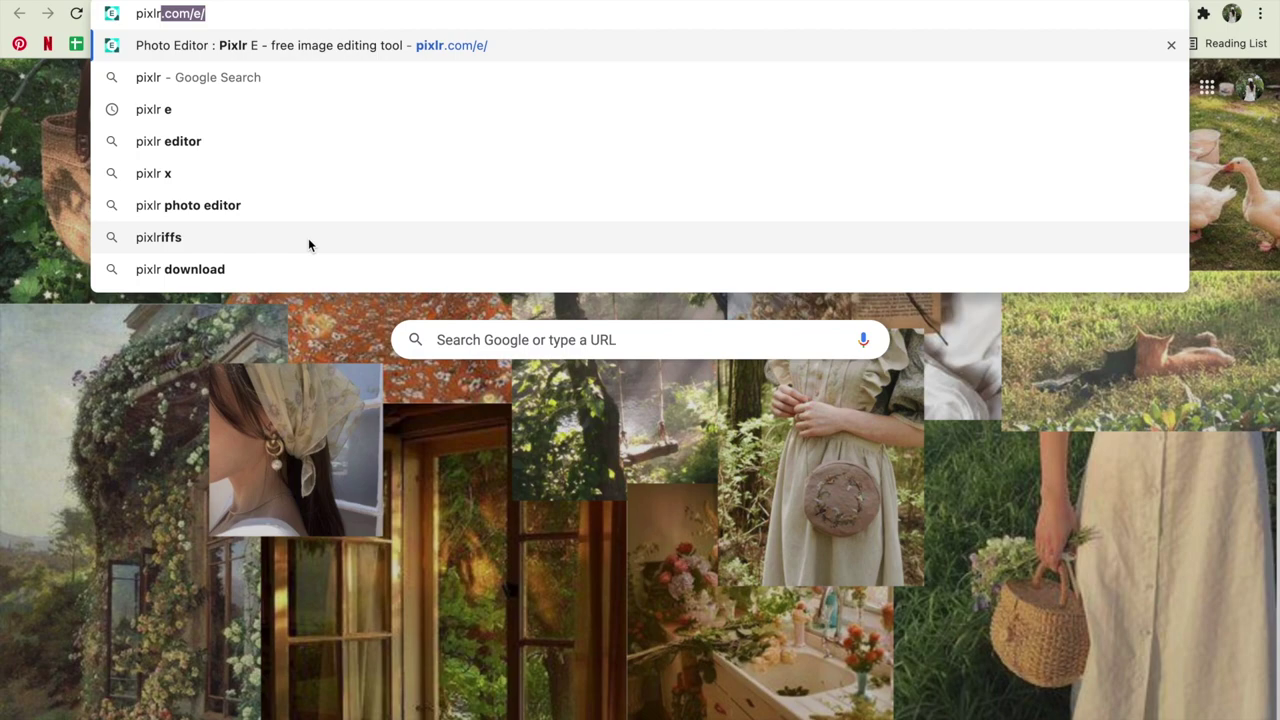
{"action": "key", "text": "Return"}
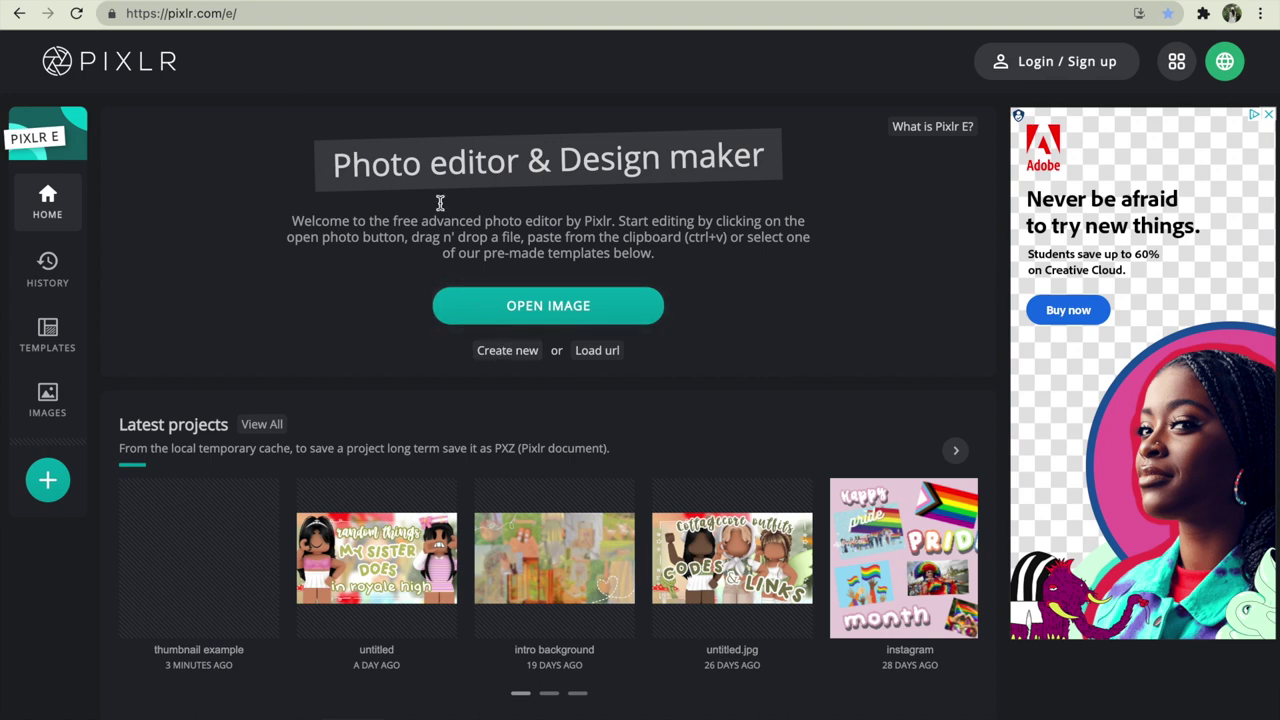
Create a new Web 720p (1280×720) image named ThumbnailTutorial.
{"action": "left_click", "coordinate": [507, 351]}
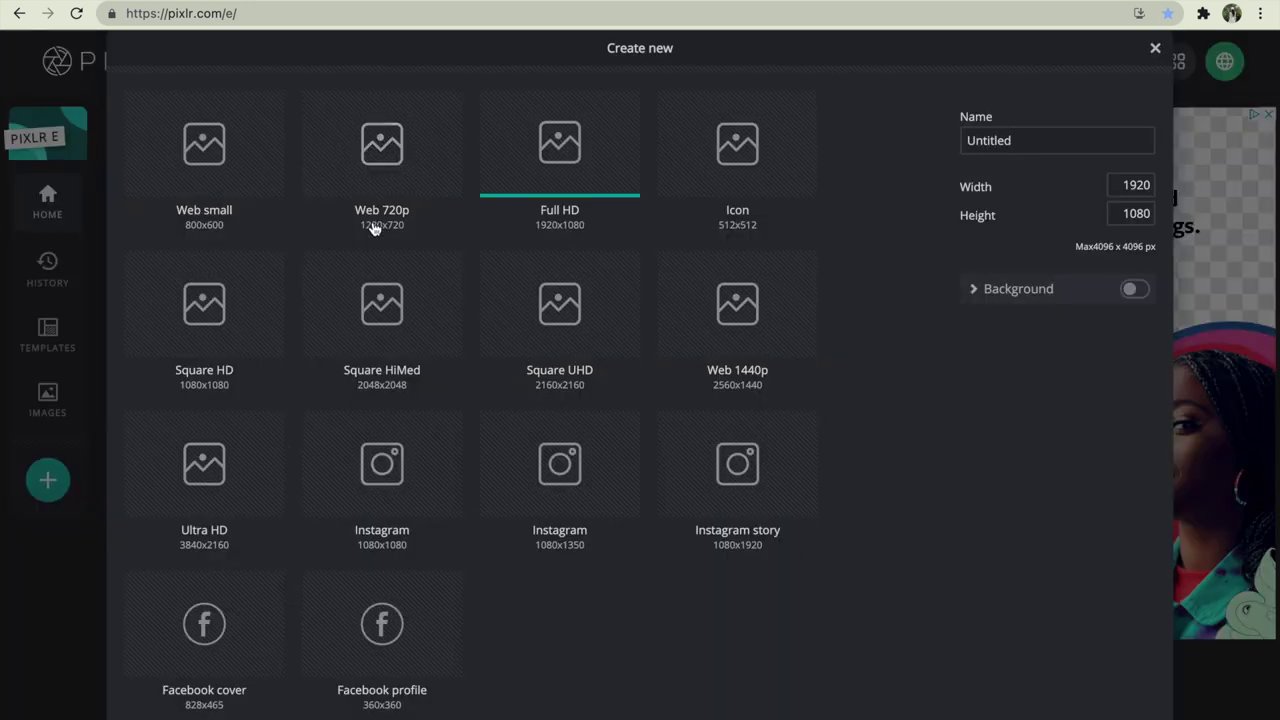
{"action": "left_click", "coordinate": [390, 198]}
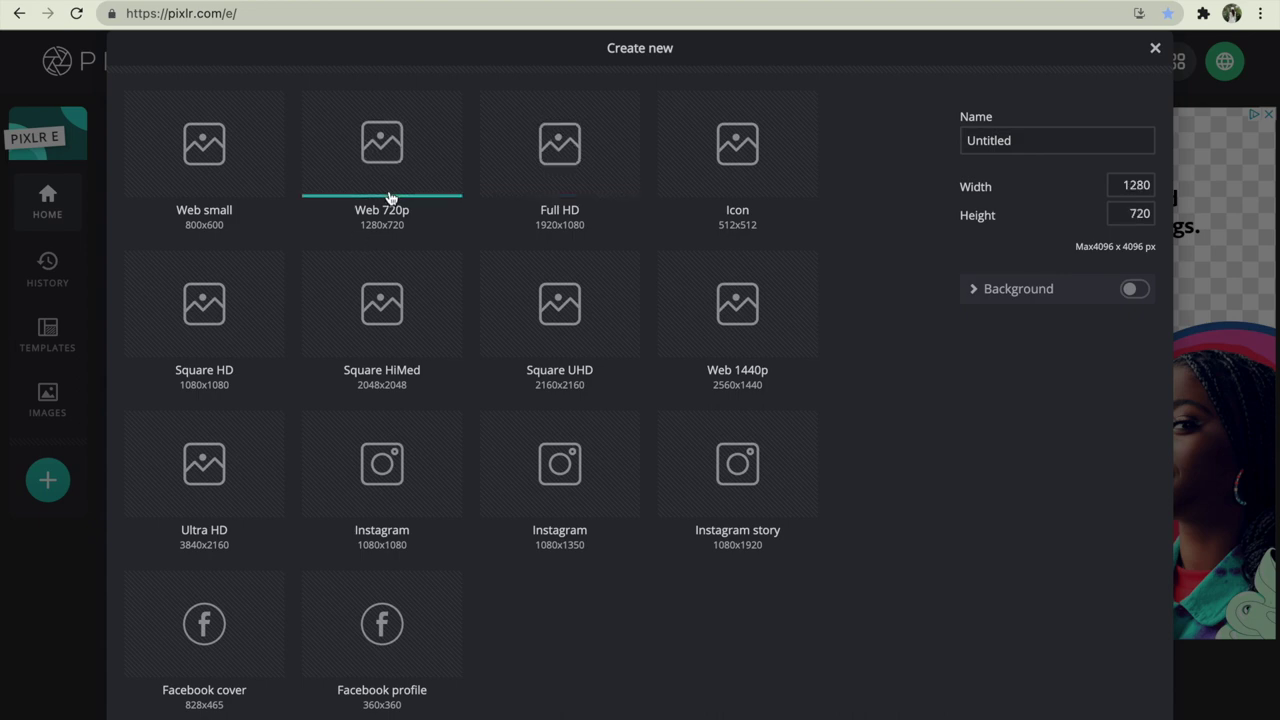
{"action": "type", "text": "ThumbnailTutorial"}
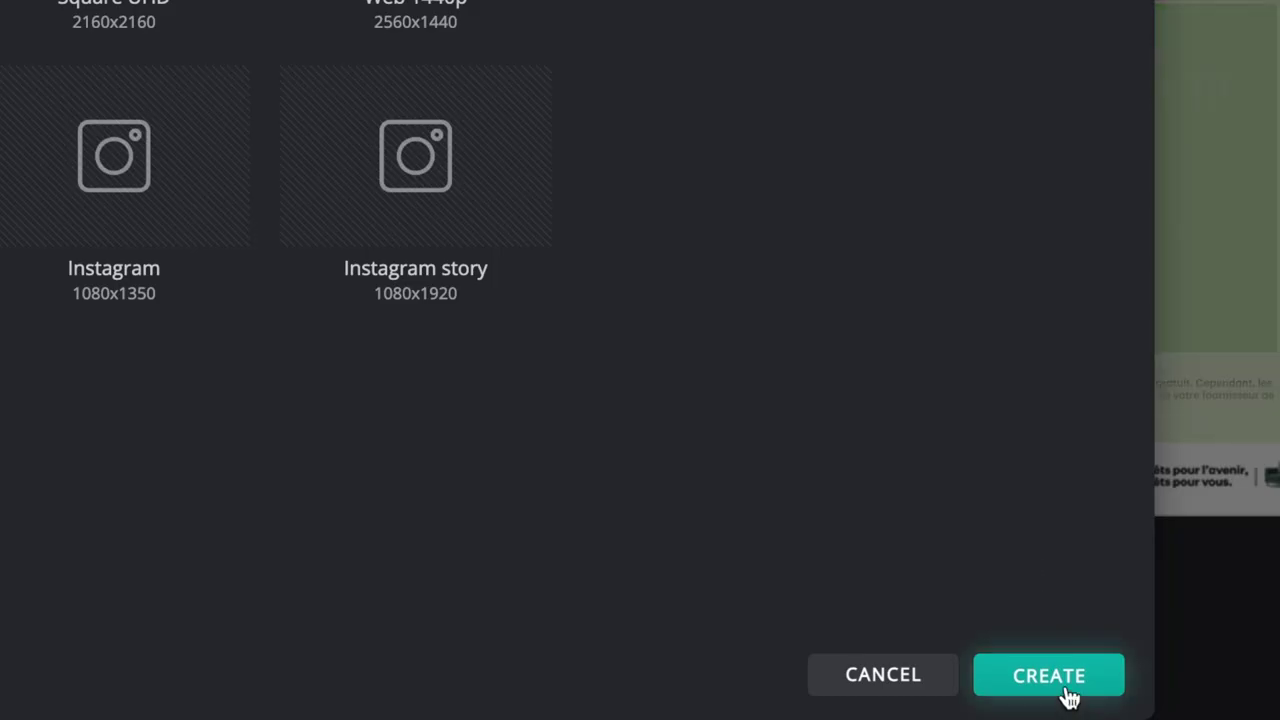
{"action": "left_click", "coordinate": [1067, 698]}
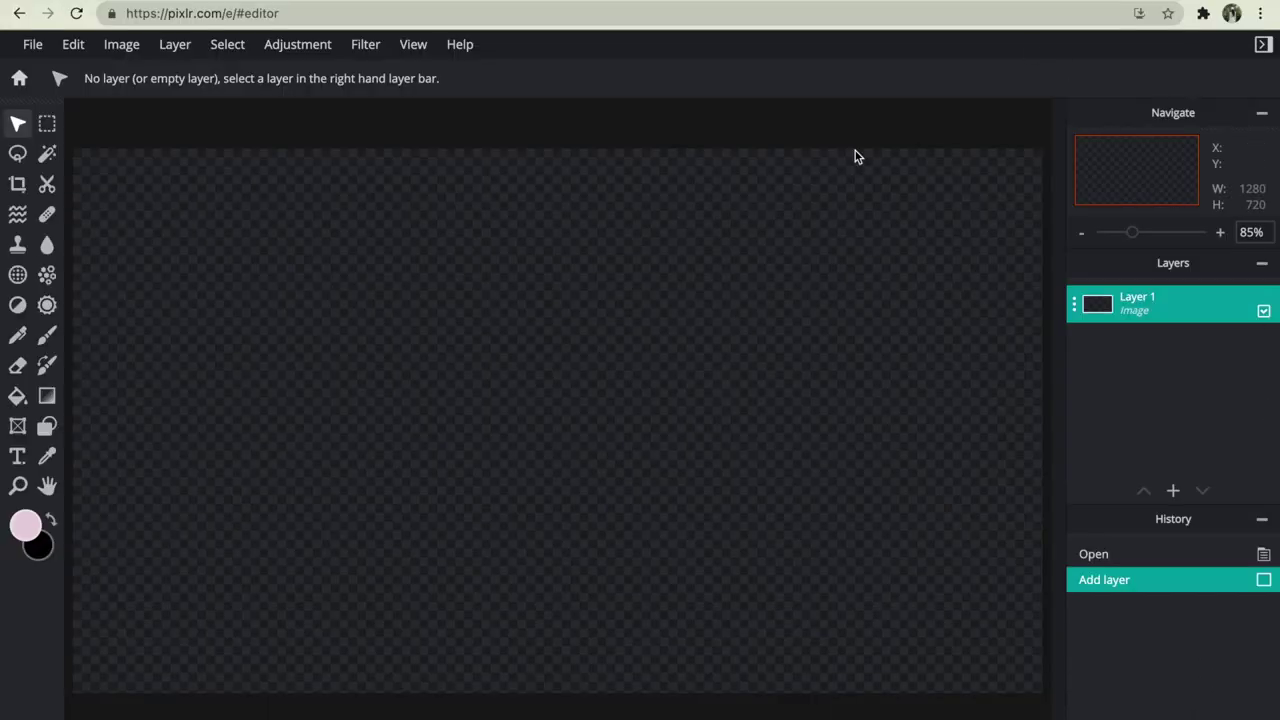
{"action": "scroll", "coordinate": [414, 293], "scroll_direction": "down", "scroll_amount": 1}
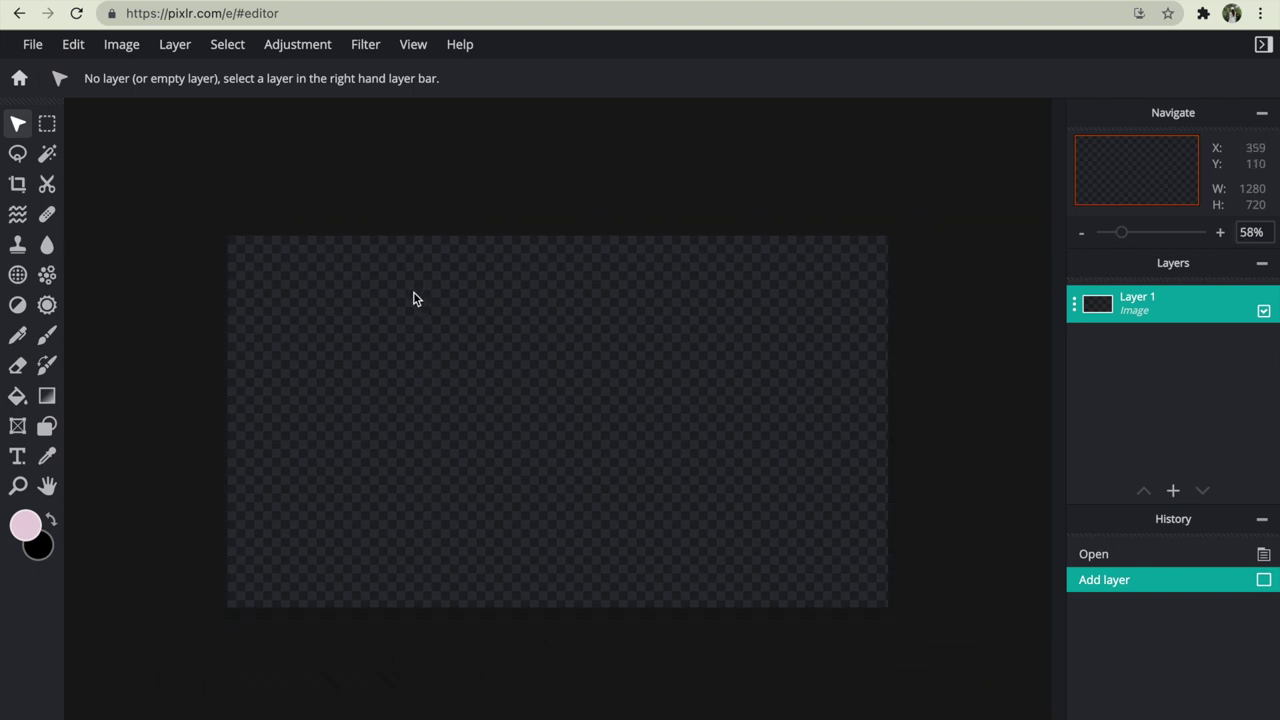
{"action": "scroll", "coordinate": [414, 293], "scroll_direction": "up", "scroll_amount": 3}
{"action": "scroll", "coordinate": [414, 293], "scroll_direction": "down", "scroll_amount": 1}
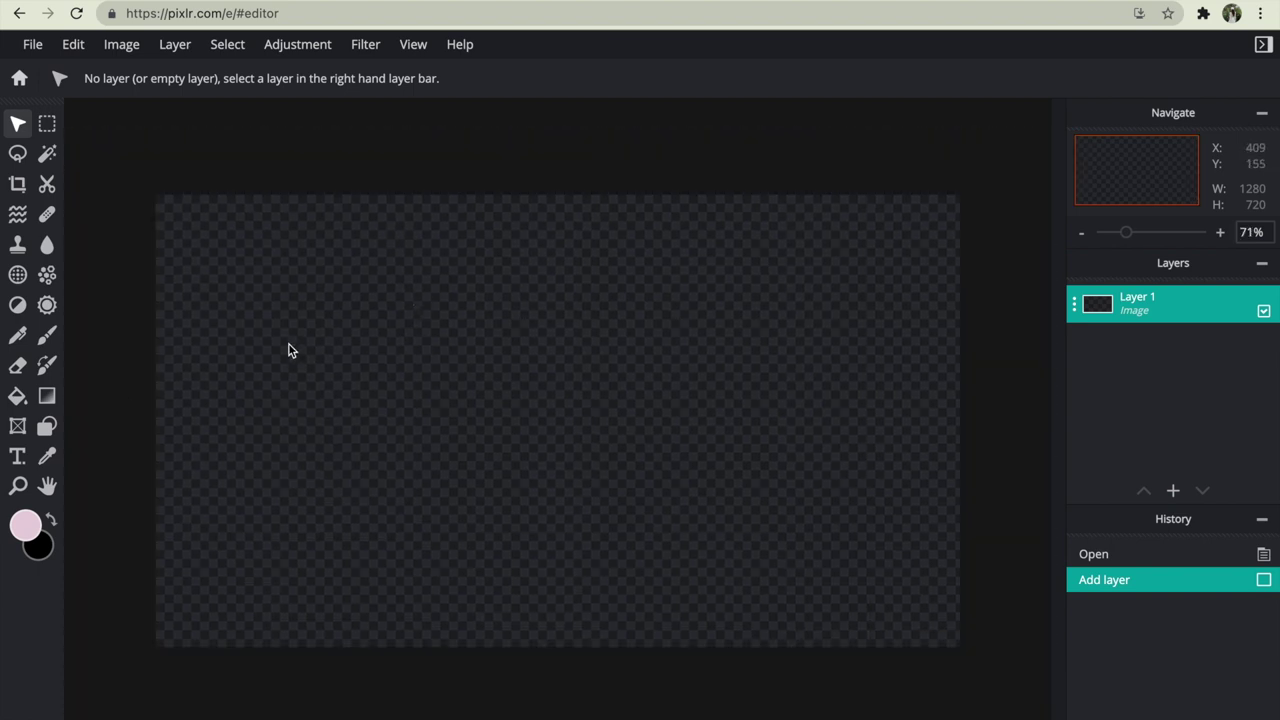
{"action": "scroll", "coordinate": [178, 264], "scroll_direction": "down", "scroll_amount": 2}
{"action": "scroll", "coordinate": [377, 466], "scroll_direction": "up", "scroll_amount": 1}
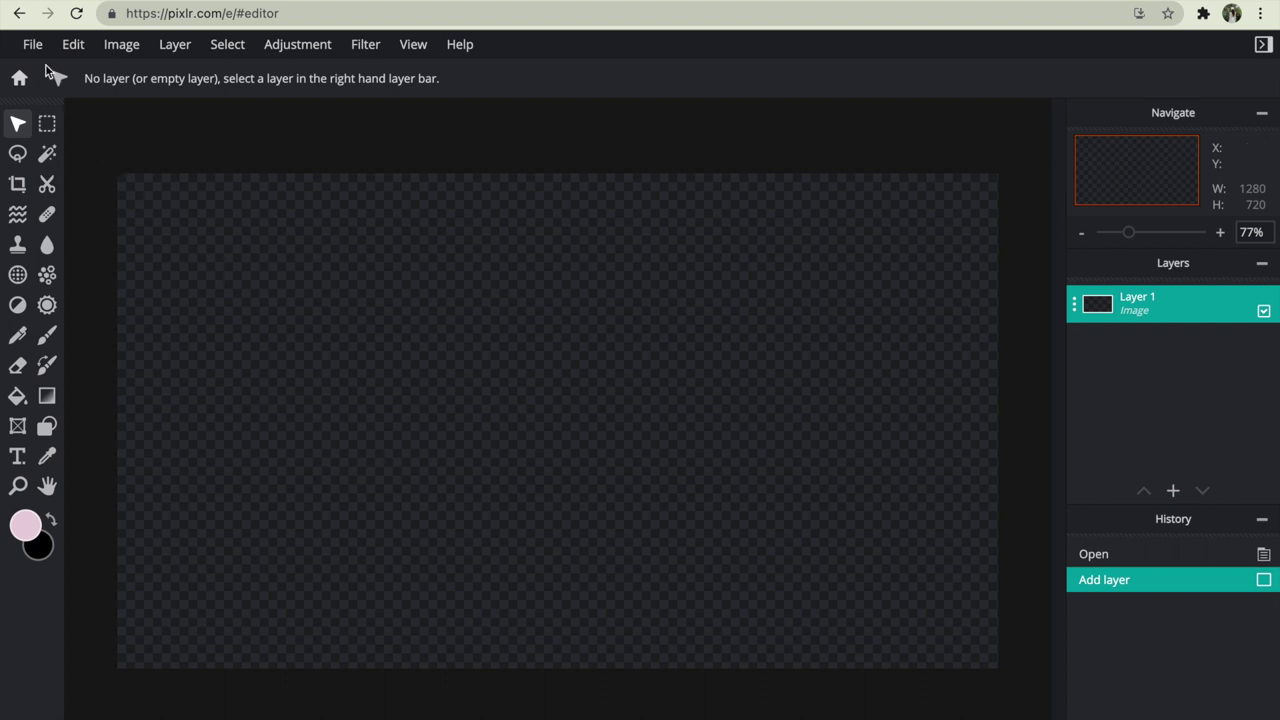
Add cottagecore.jpeg to the canvas as a new image layer.
{"action": "left_click", "coordinate": [172, 52]}
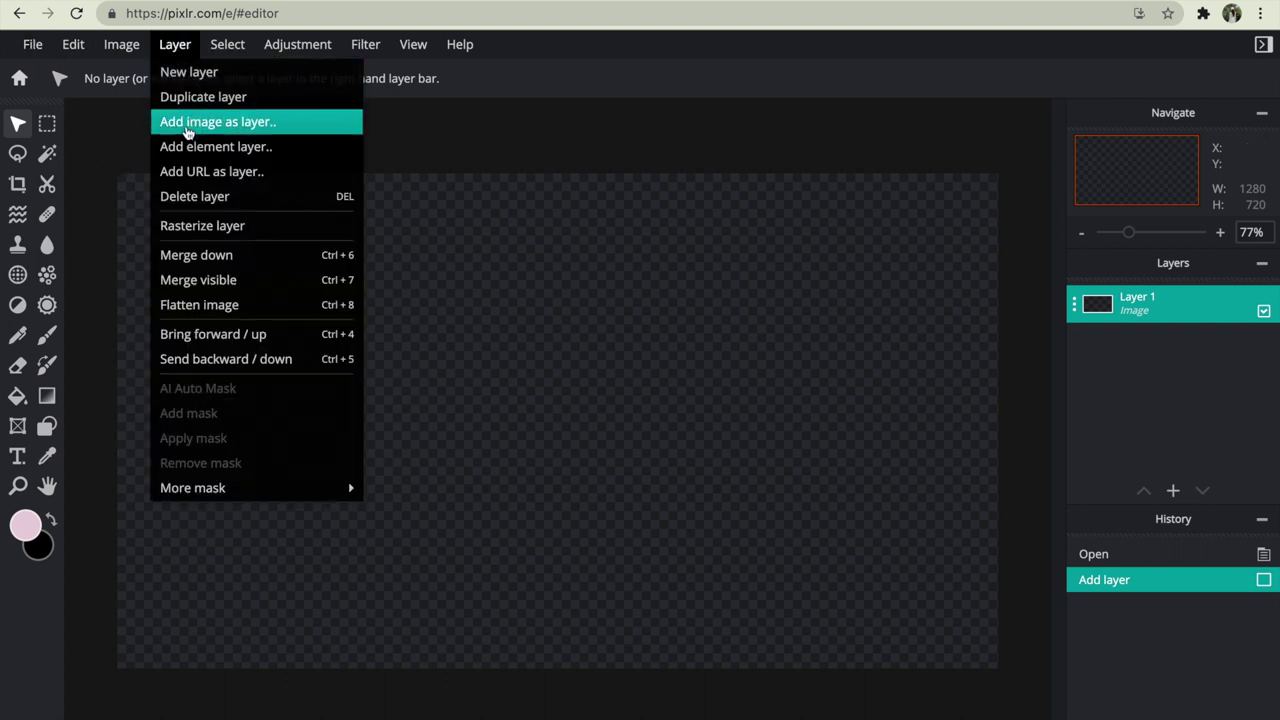
{"action": "left_click", "coordinate": [188, 128]}
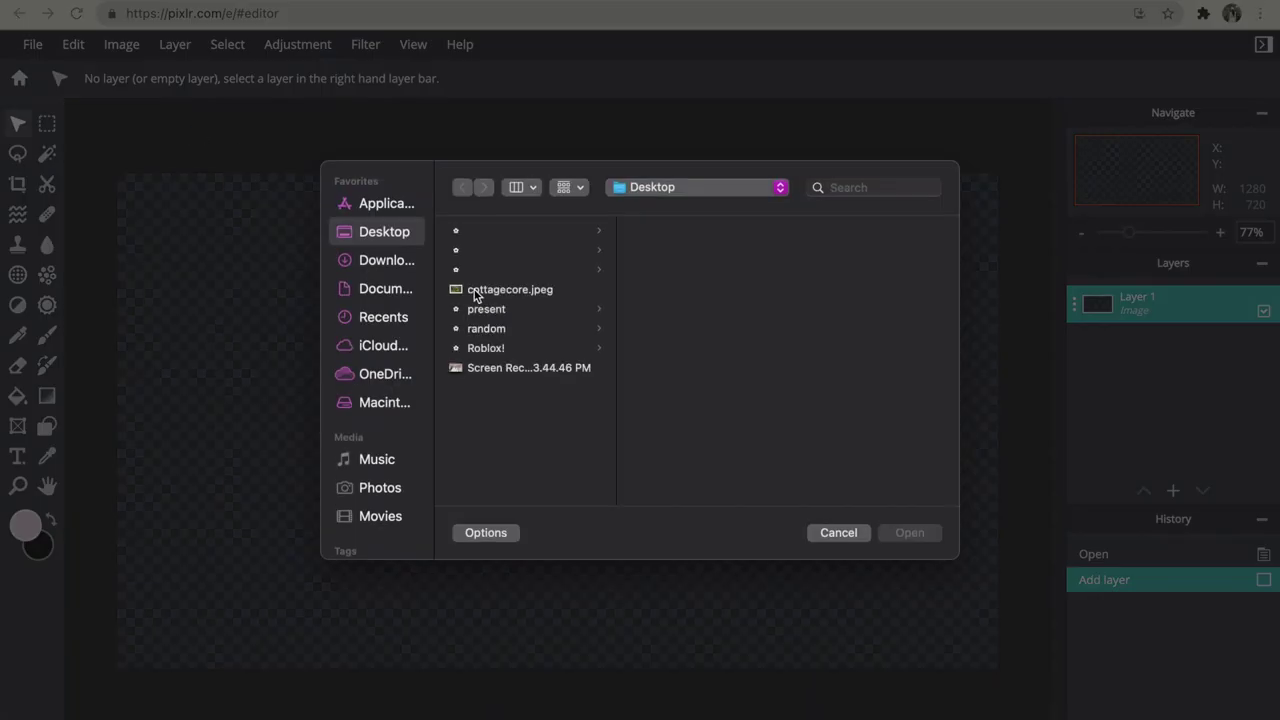
{"action": "left_click", "coordinate": [490, 290]}
{"action": "left_click", "coordinate": [914, 537]}
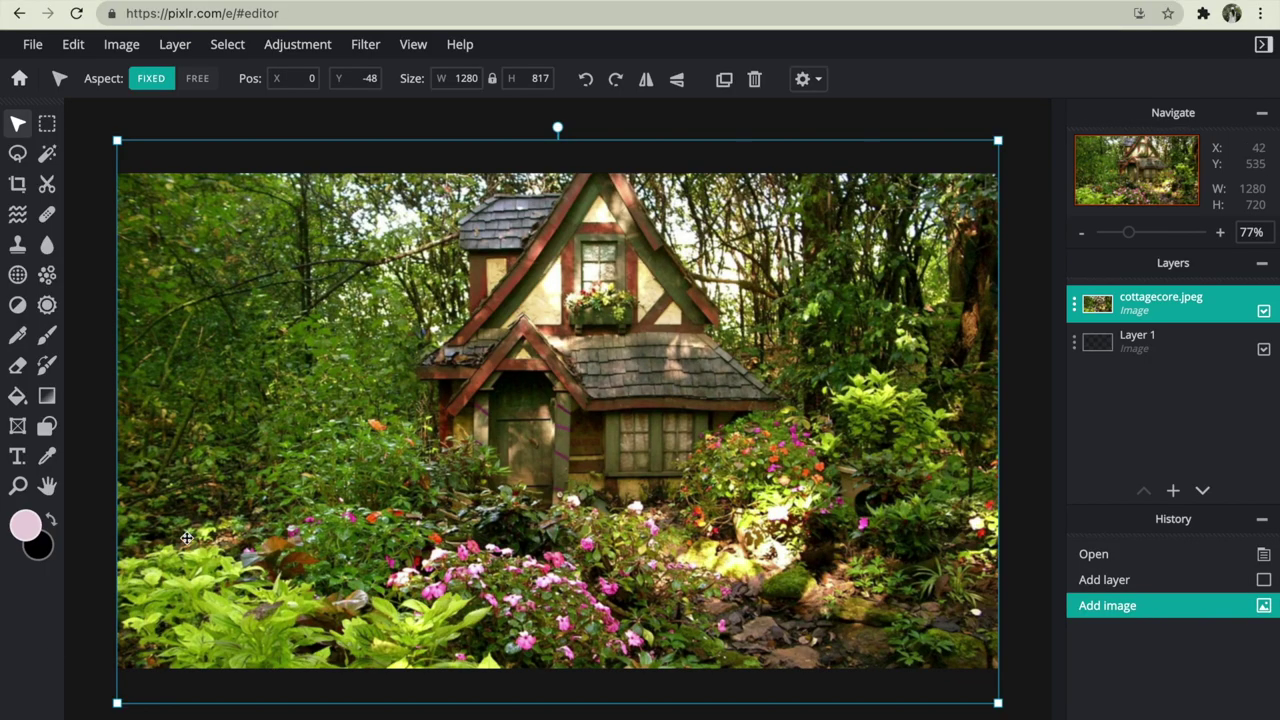
Nudge the cottage photo vertically to fill the frame, then reselect its layer.
{"action": "left_click", "coordinate": [446, 140]}
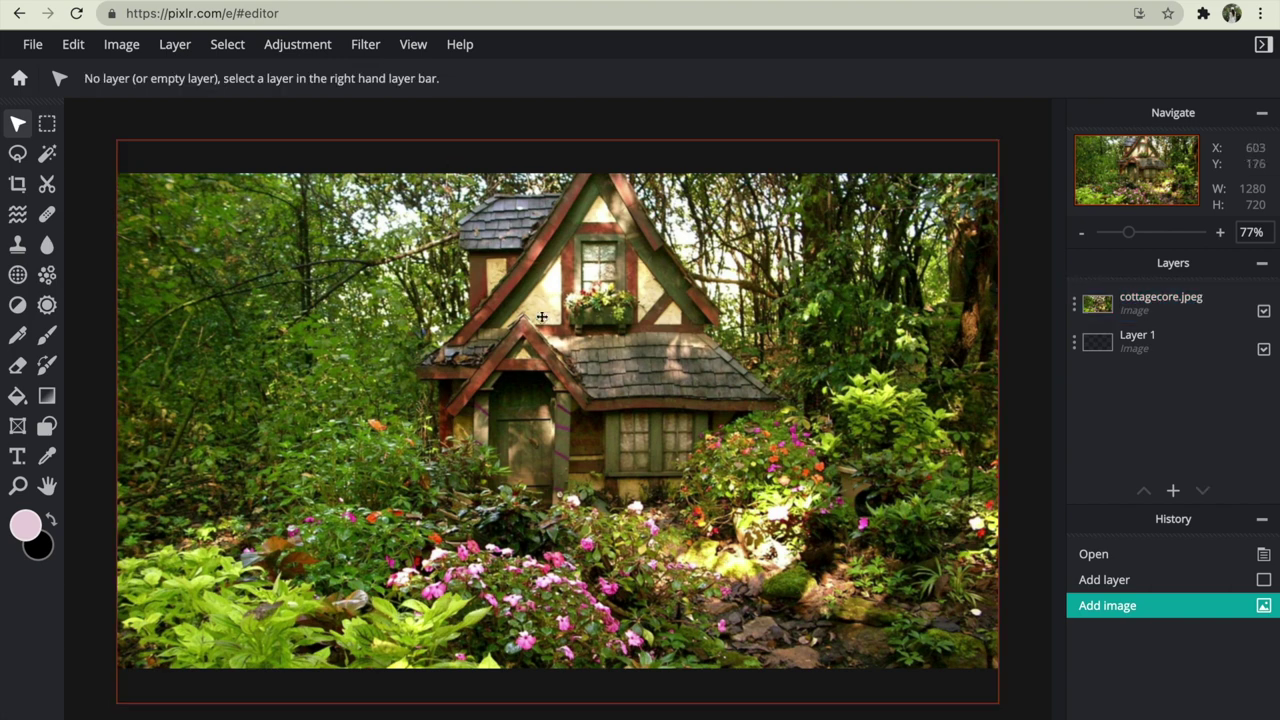
{"action": "mouse_move", "coordinate": [548, 328]}
{"action": "left_mouse_down"}
{"action": "mouse_move", "coordinate": [548, 346]}
{"action": "mouse_move", "coordinate": [548, 326]}
{"action": "left_mouse_up"}
{"action": "left_click", "coordinate": [453, 133]}
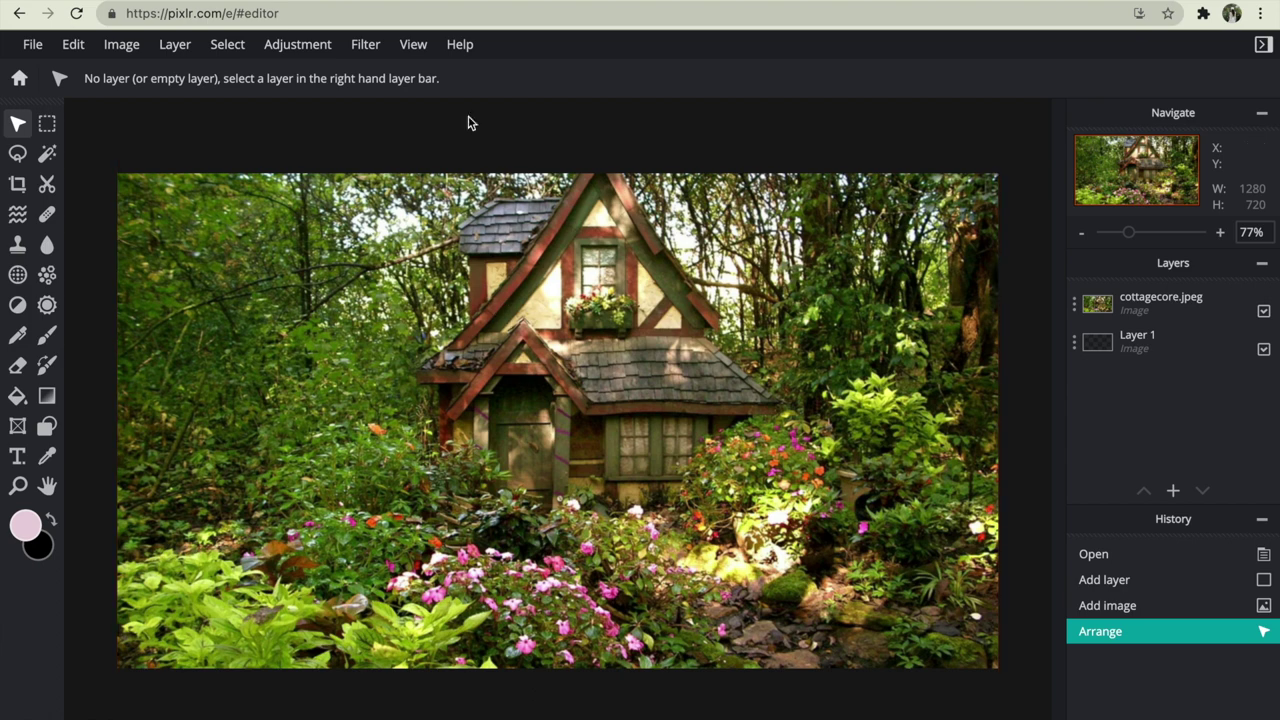
{"action": "left_click", "coordinate": [350, 165]}
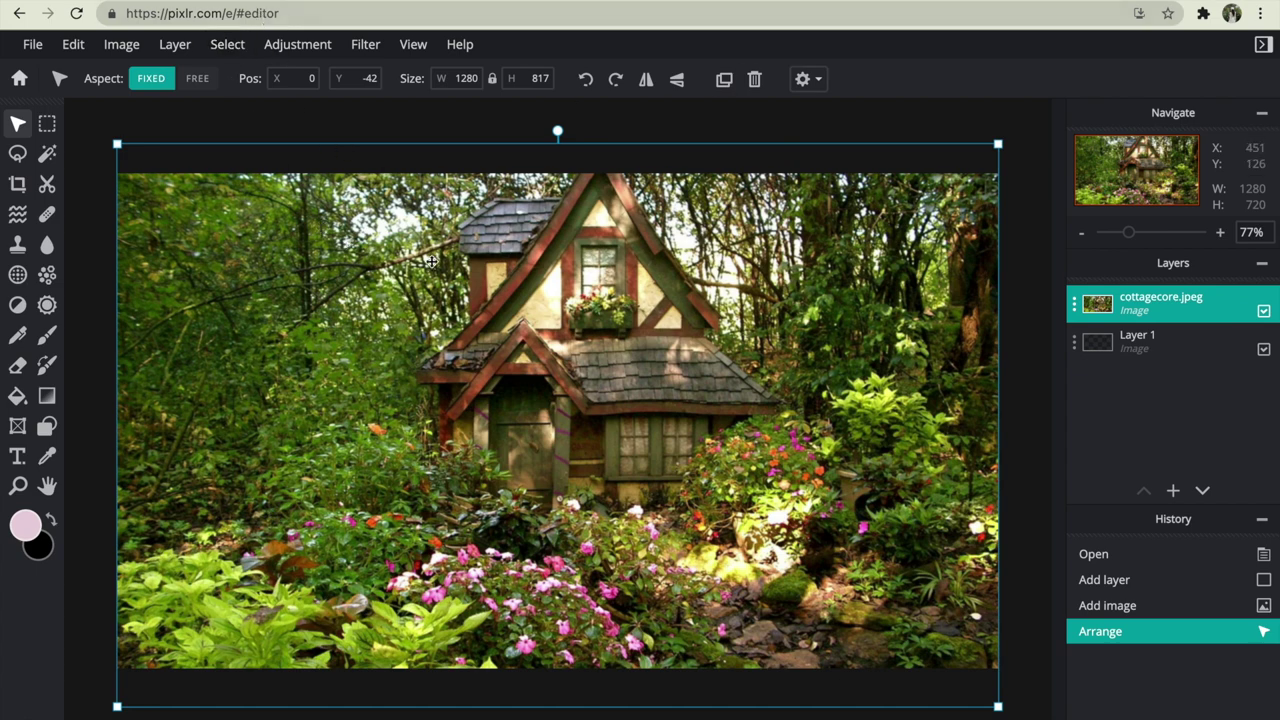
Apply Highlights & shadows to the cottage photo with highlights -157 and shadows 131.
{"action": "left_click", "coordinate": [292, 56]}
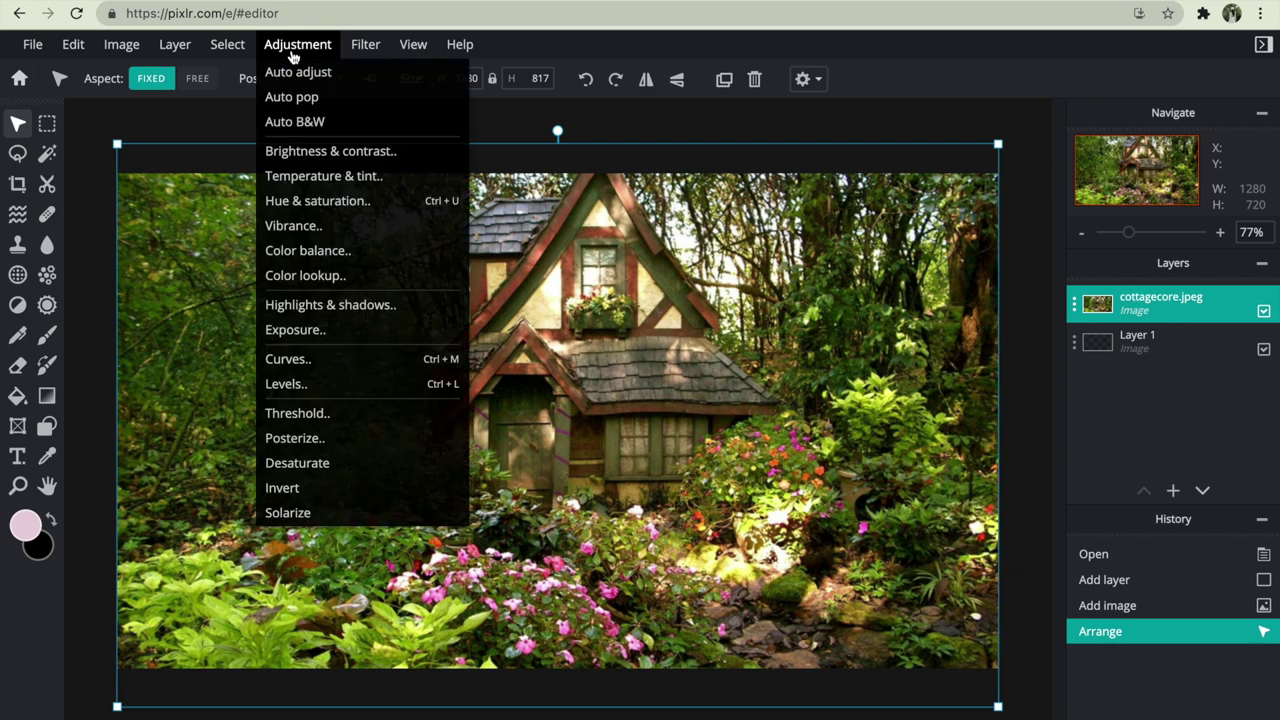
{"action": "left_click", "coordinate": [375, 313]}
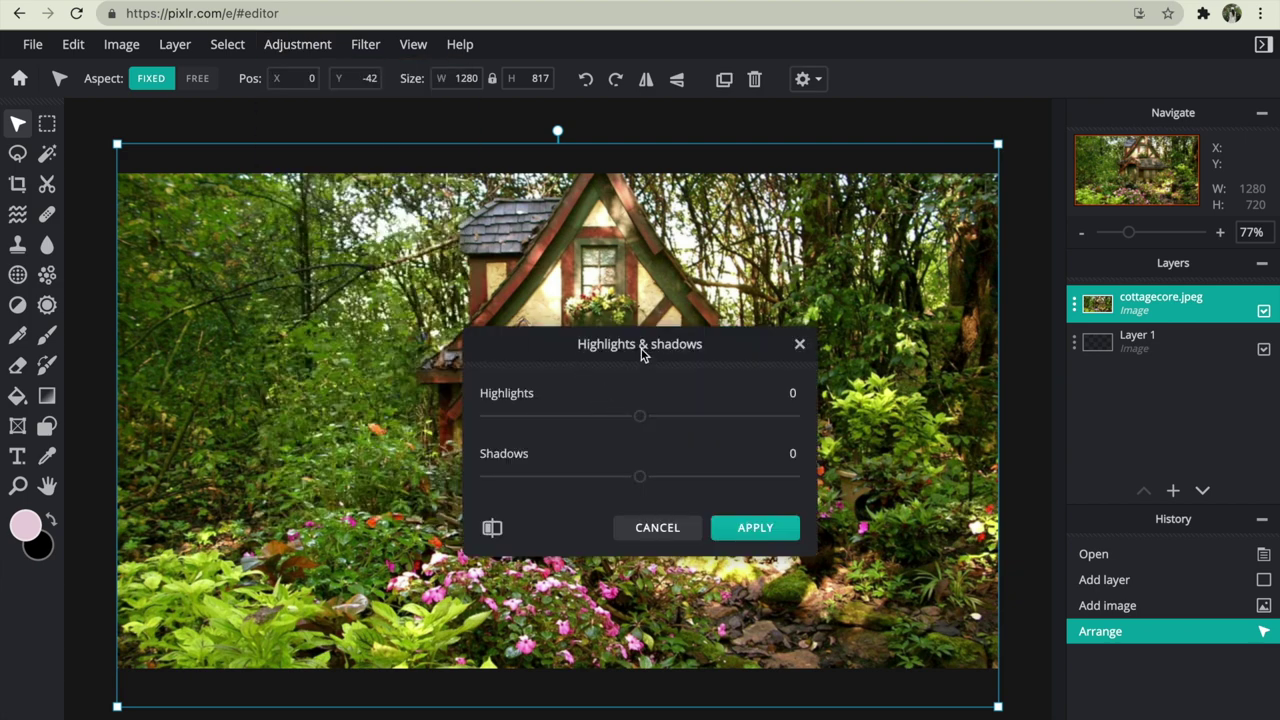
{"action": "left_click_drag", "start_coordinate": [640, 354], "coordinate": [1114, 49]}
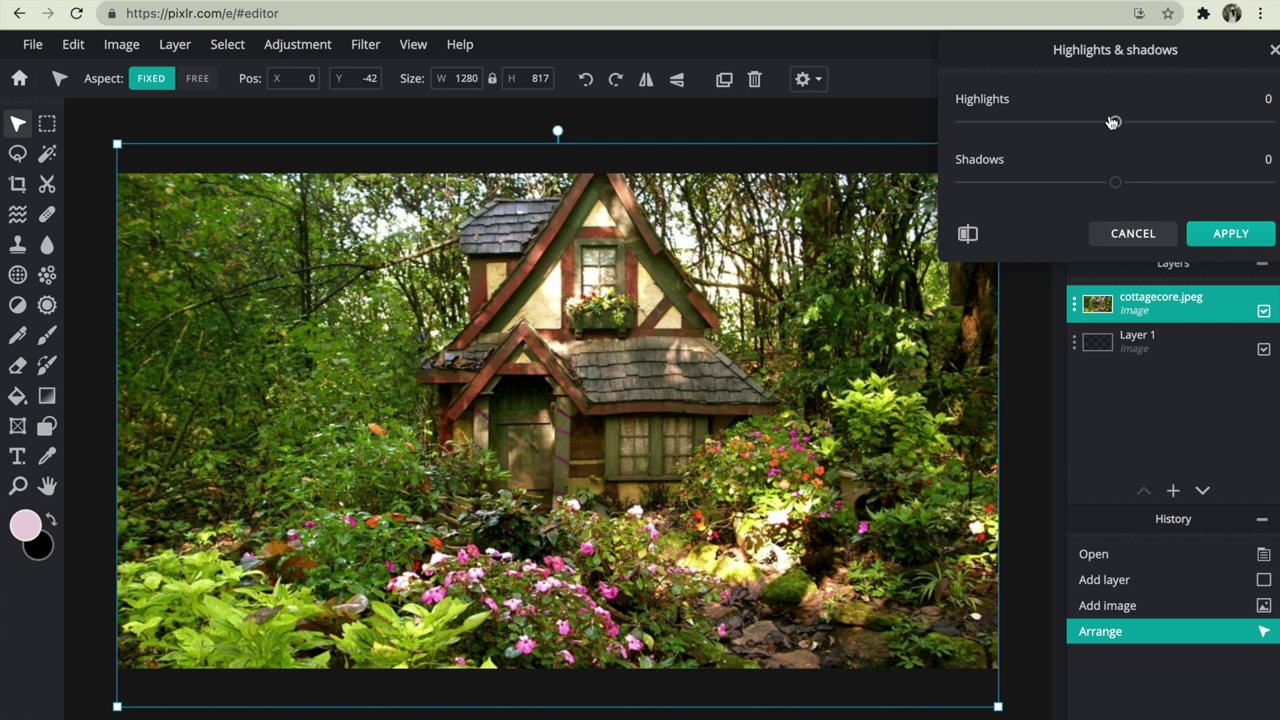
{"action": "left_click_drag", "start_coordinate": [1113, 121], "coordinate": [994, 122]}
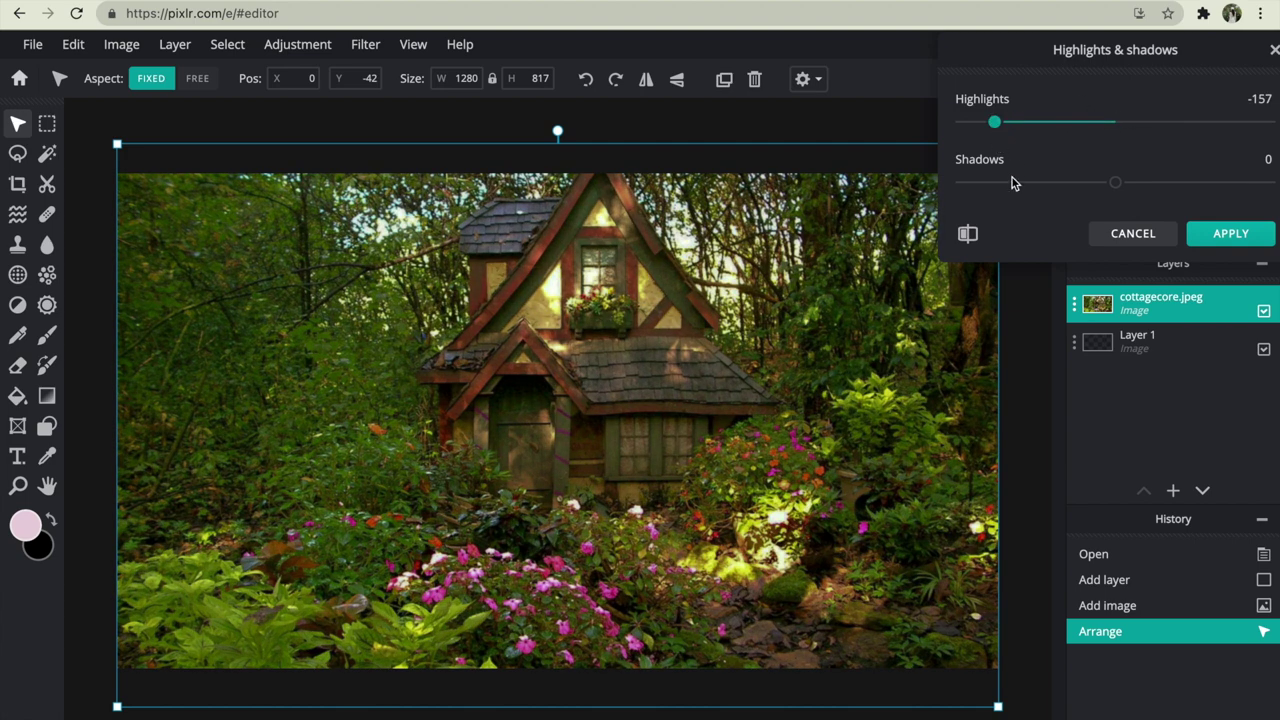
{"action": "left_click_drag", "start_coordinate": [1160, 183], "coordinate": [1215, 196]}
{"action": "left_click", "coordinate": [1228, 234]}
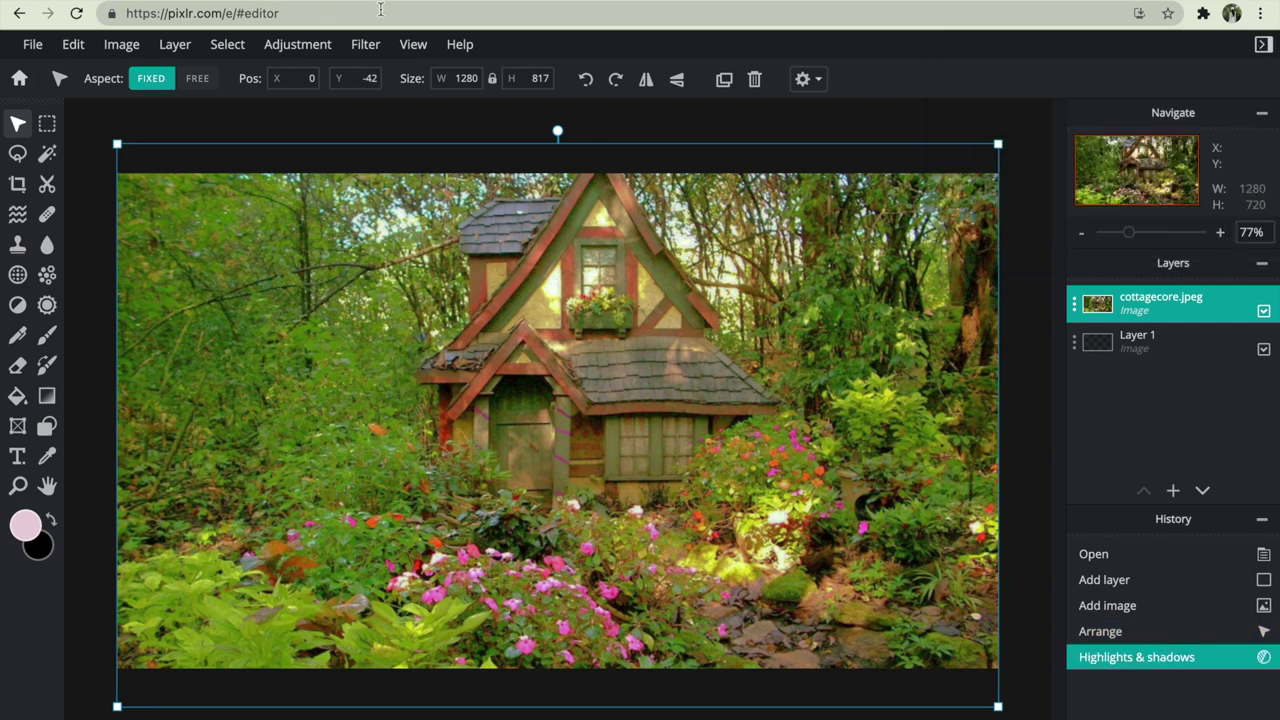
Apply a mild positive Exposure adjustment to the cottage photo.
{"action": "left_click", "coordinate": [270, 52]}
{"action": "left_click", "coordinate": [338, 332]}
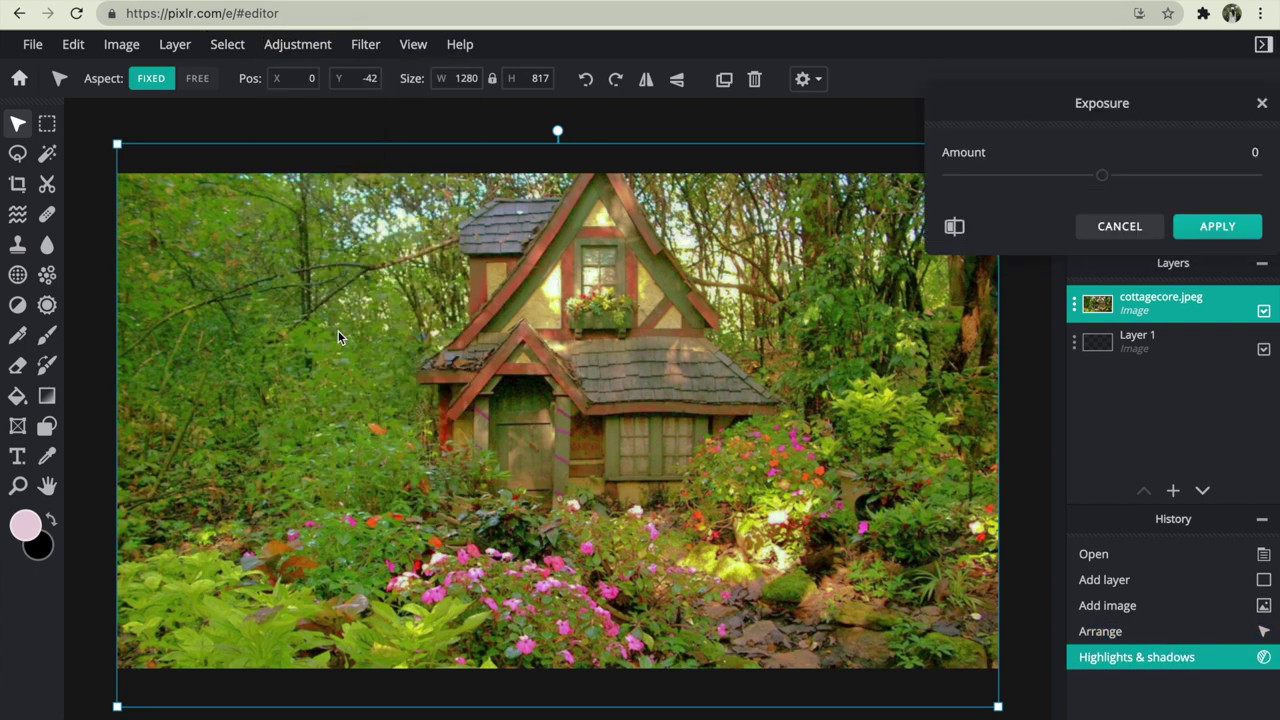
{"action": "left_click_drag", "start_coordinate": [1102, 175], "coordinate": [1174, 192]}
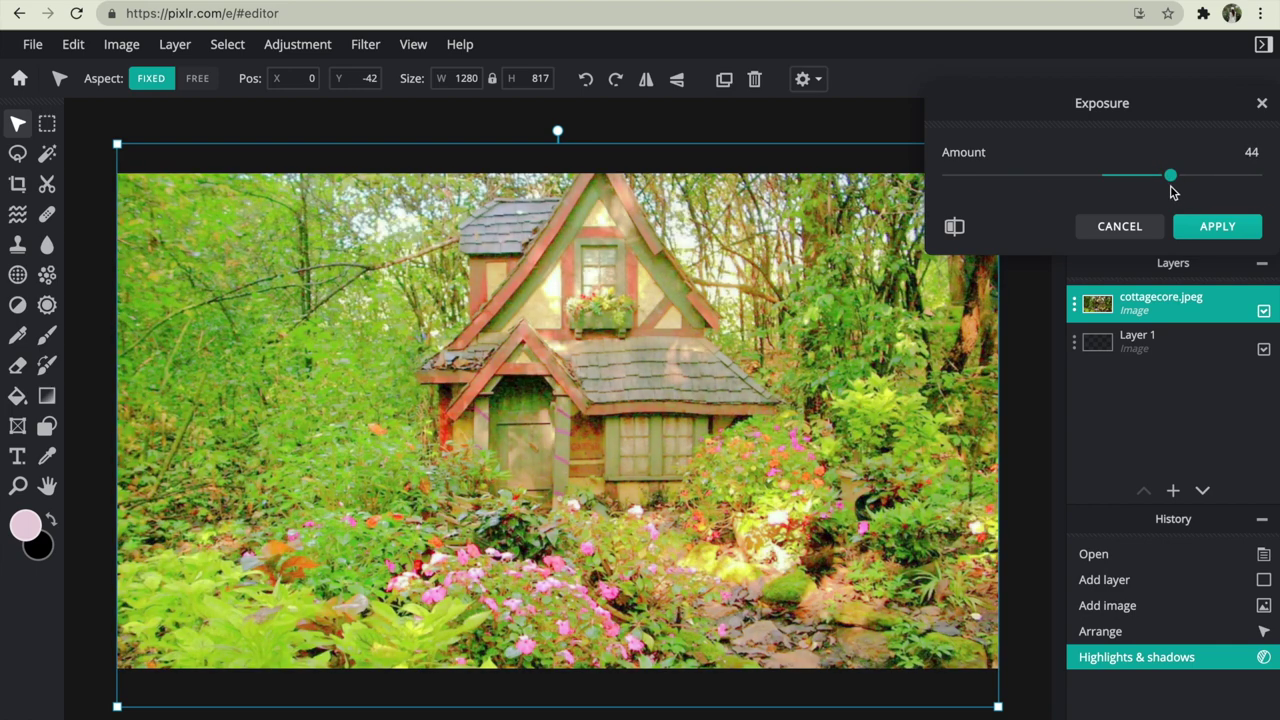
{"action": "left_click_drag", "start_coordinate": [1040, 193], "coordinate": [1154, 177]}
{"action": "left_click", "coordinate": [1217, 226]}
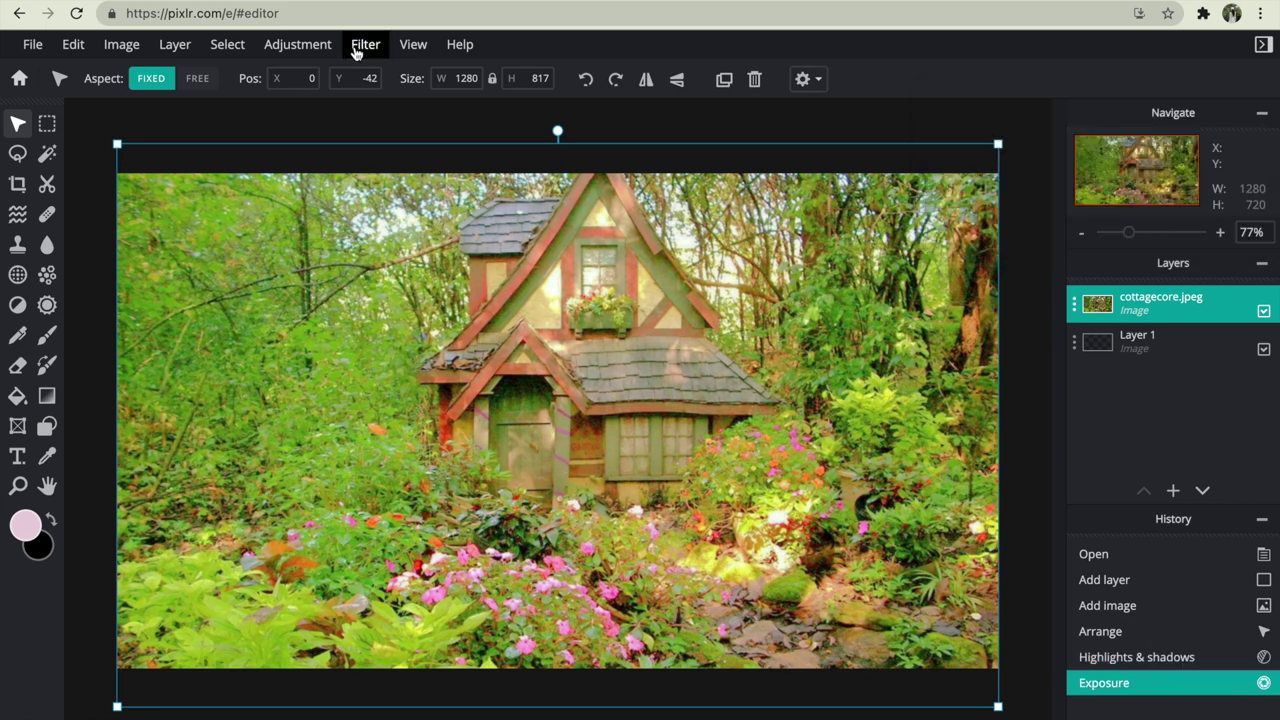
Apply a Blur of about 72 to the cottage photo, then deselect it.
{"action": "left_click", "coordinate": [357, 50]}
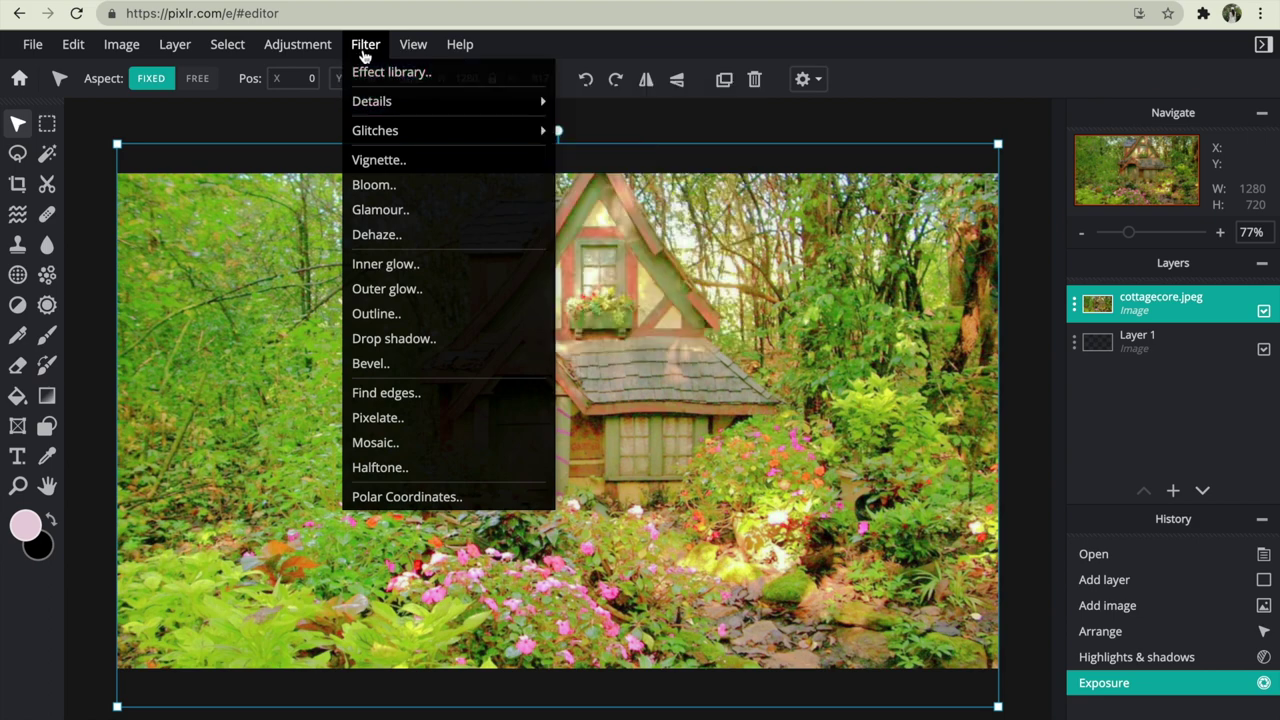
{"action": "mouse_move", "coordinate": [393, 107]}
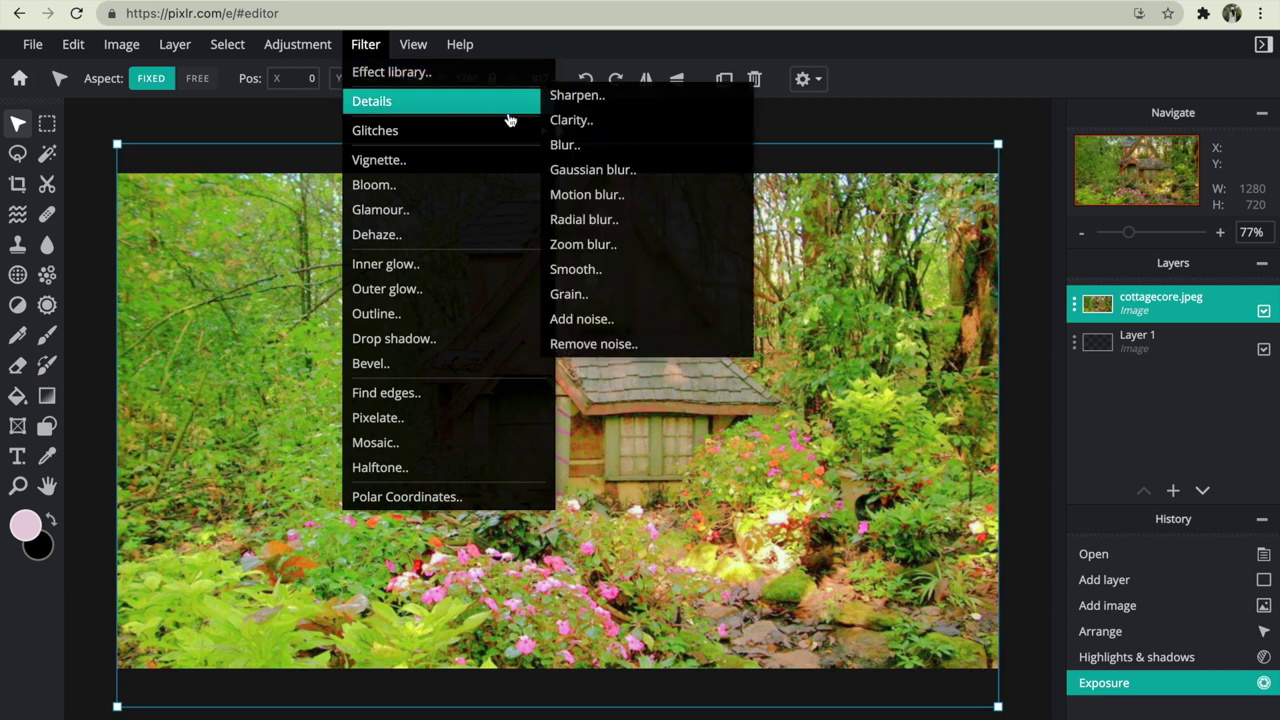
{"action": "left_click", "coordinate": [580, 145]}
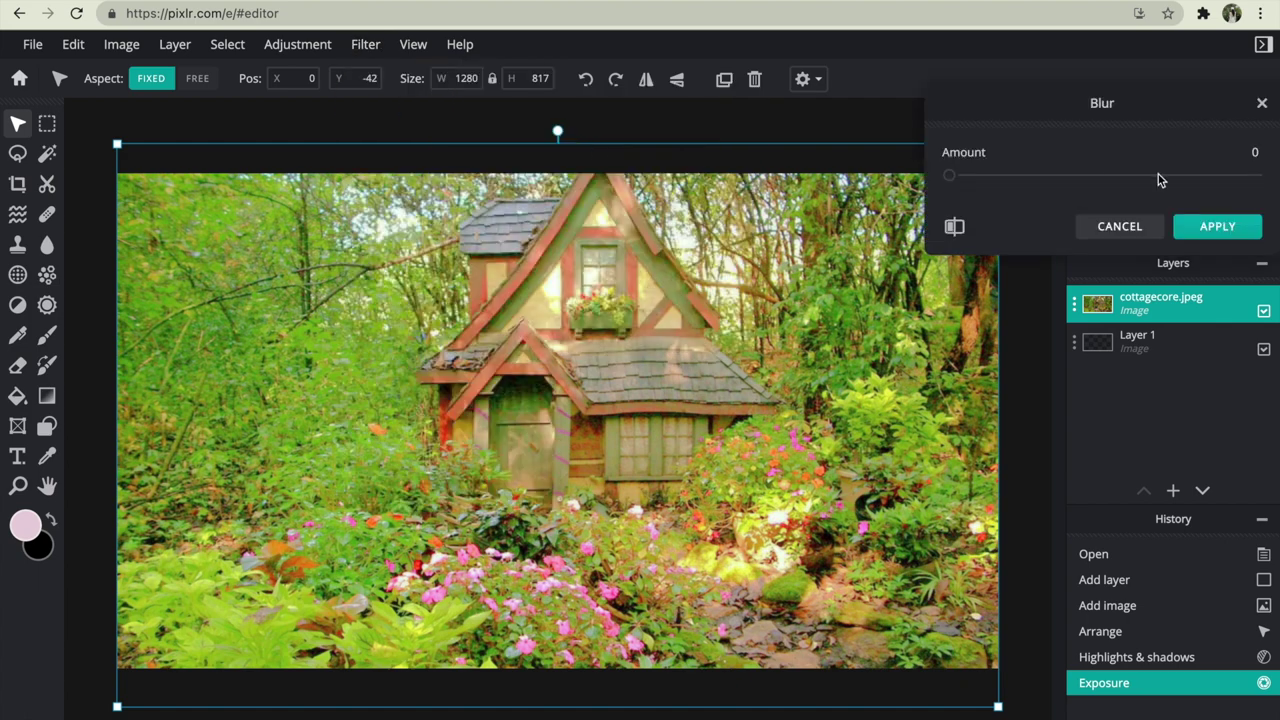
{"action": "left_click_drag", "start_coordinate": [1052, 189], "coordinate": [1278, 150]}
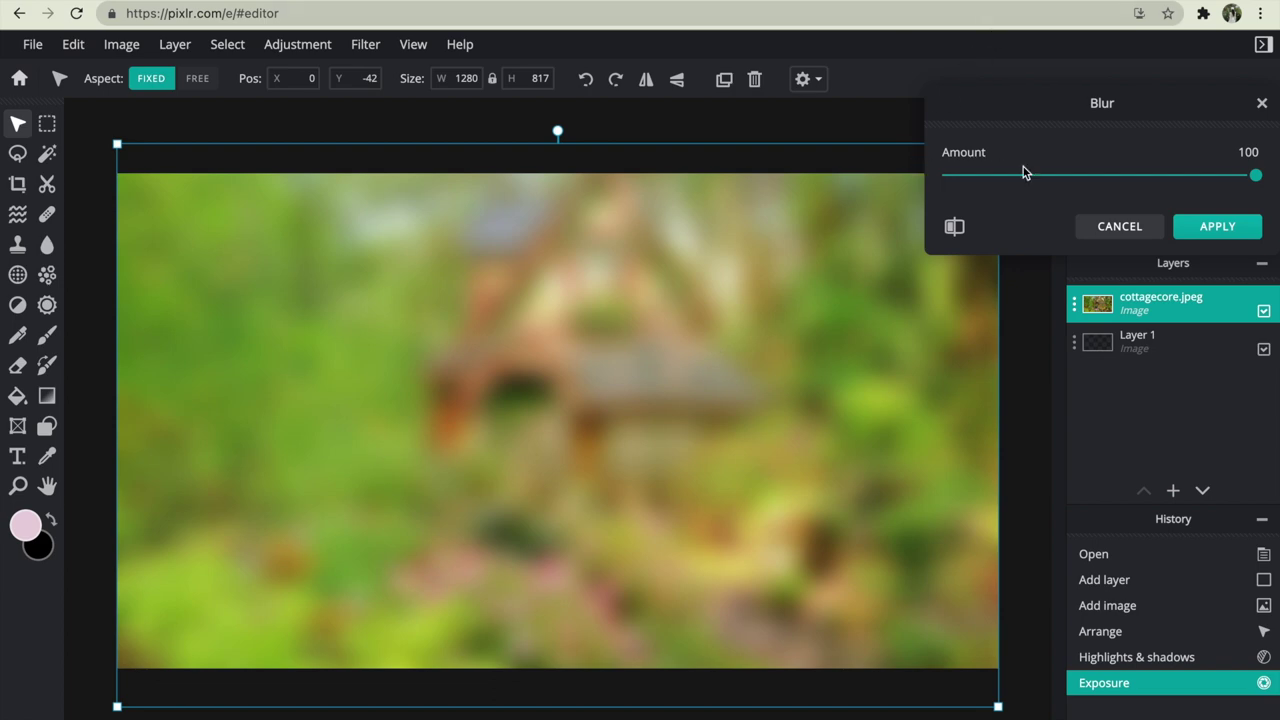
{"action": "left_click_drag", "start_coordinate": [981, 185], "coordinate": [876, 180]}
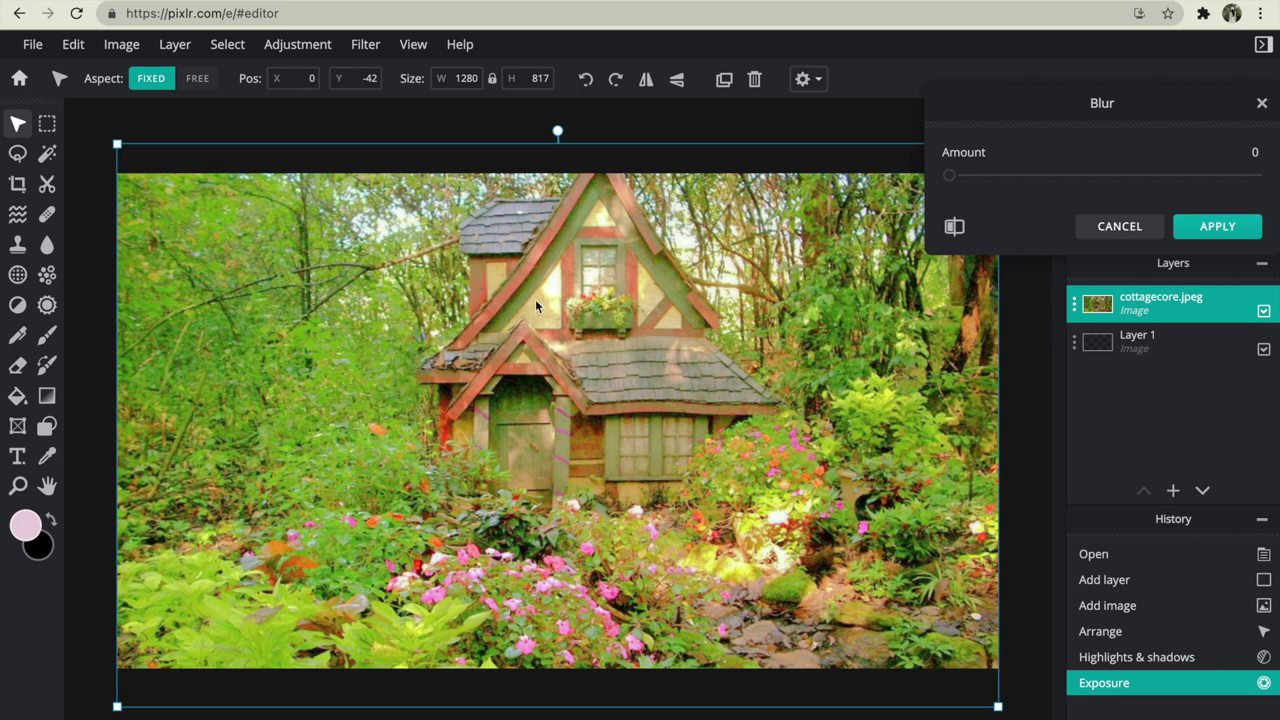
{"action": "left_click", "coordinate": [1075, 176]}
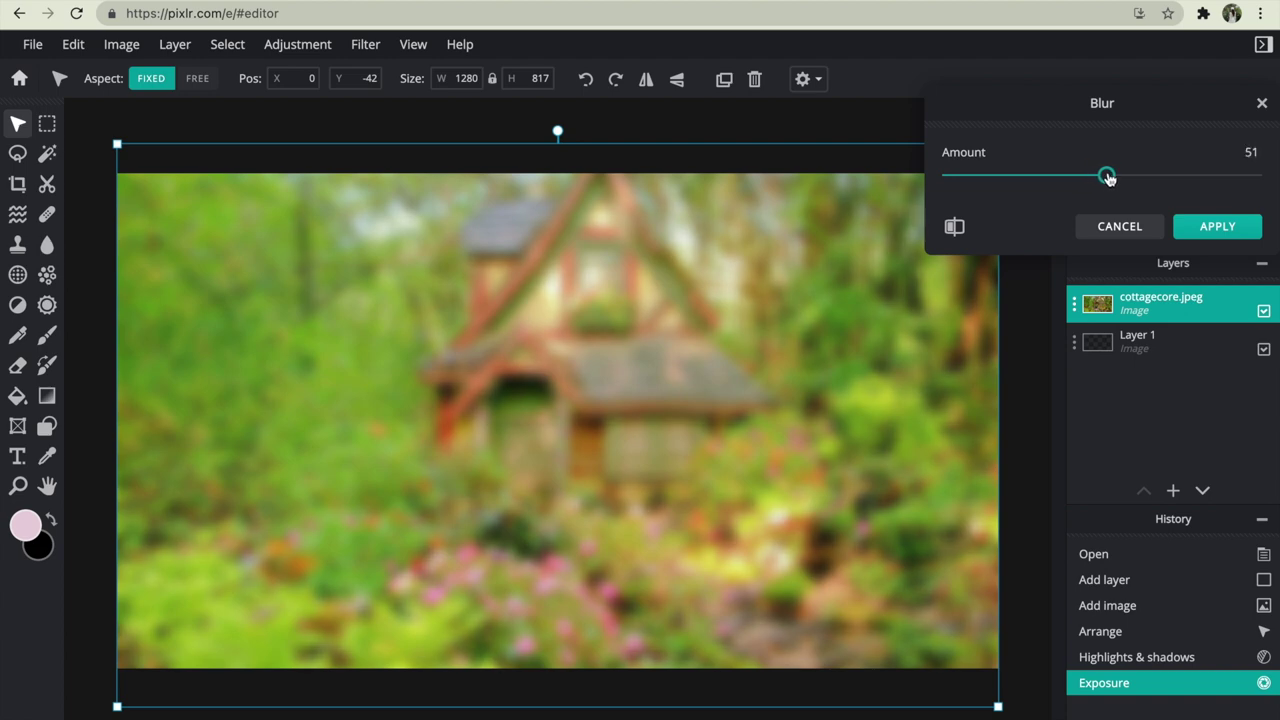
{"action": "left_click", "coordinate": [1173, 176]}
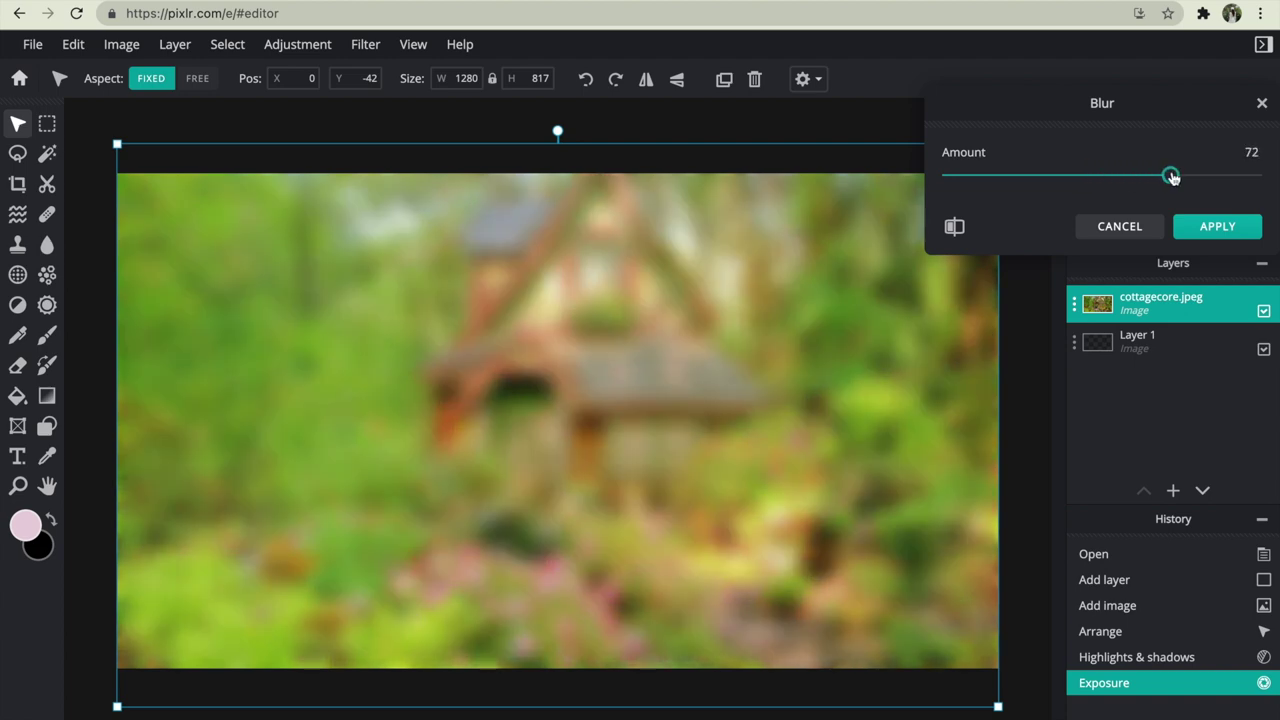
{"action": "left_click", "coordinate": [1217, 226]}
{"action": "left_click", "coordinate": [690, 116]}
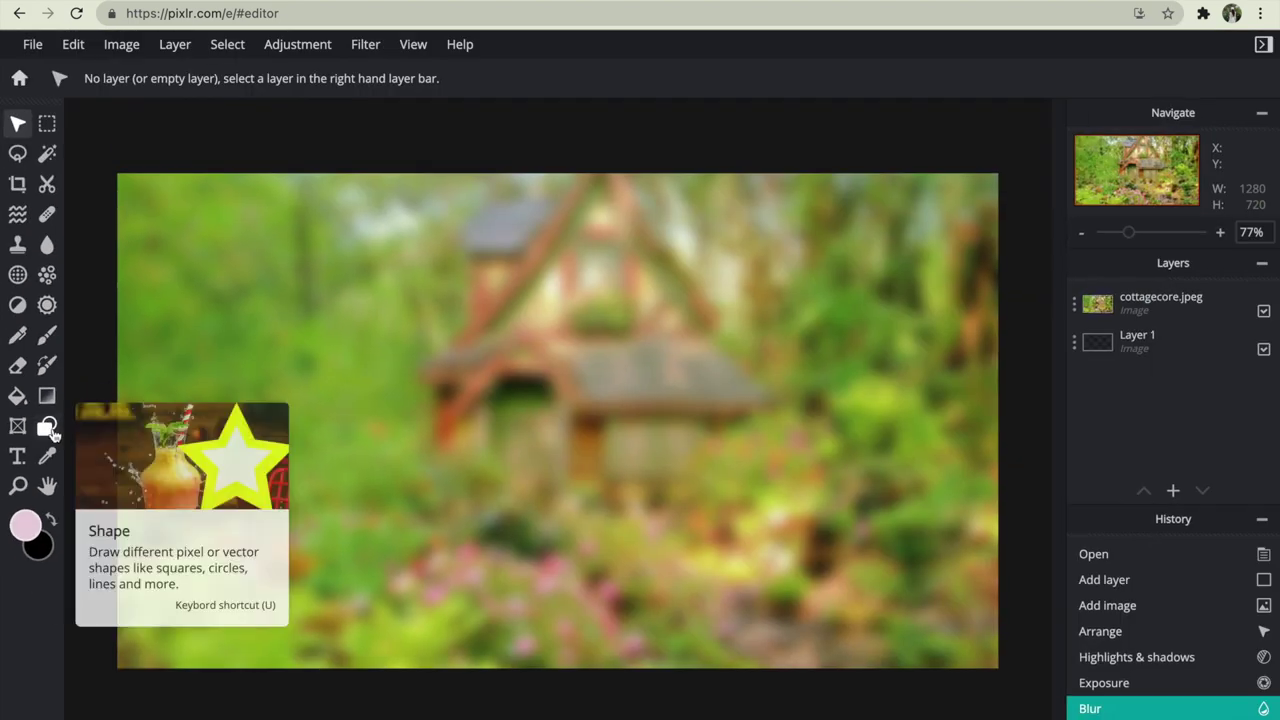
{"action": "left_click", "coordinate": [48, 428]}
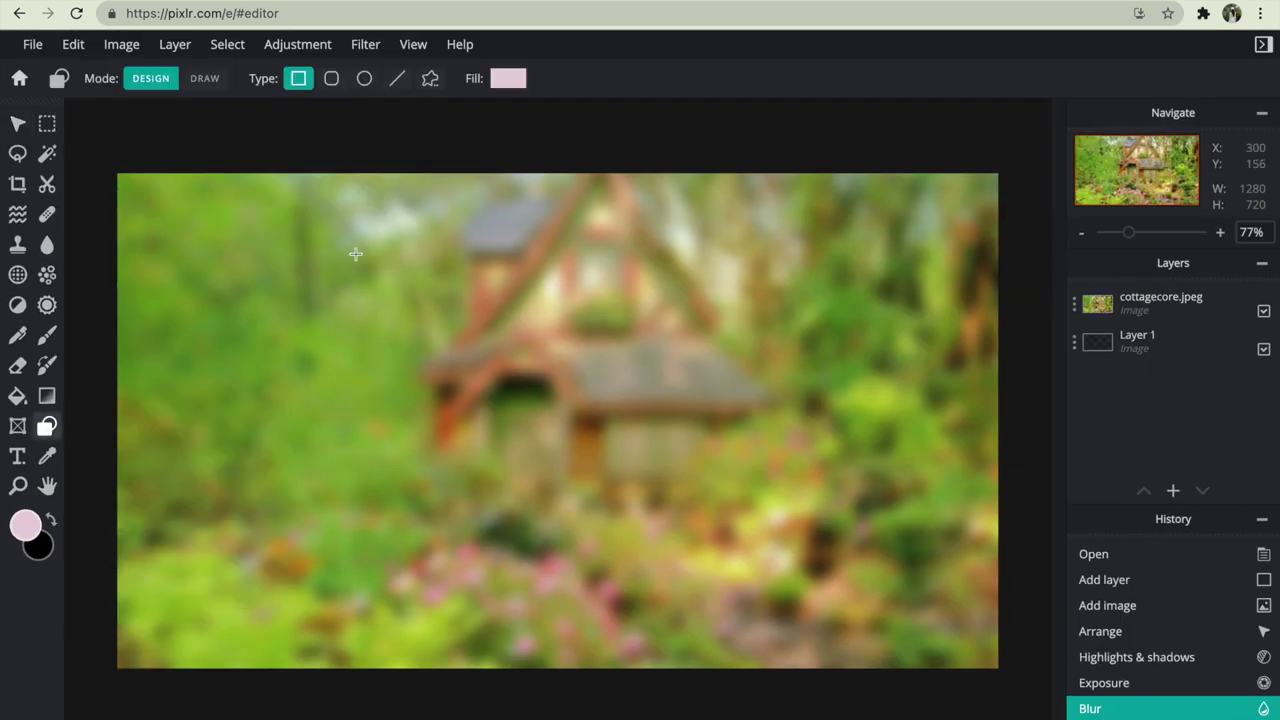
Draw a large white-filled rectangle over the centre of the photo.
{"action": "left_click_drag", "start_coordinate": [185, 231], "coordinate": [922, 622]}
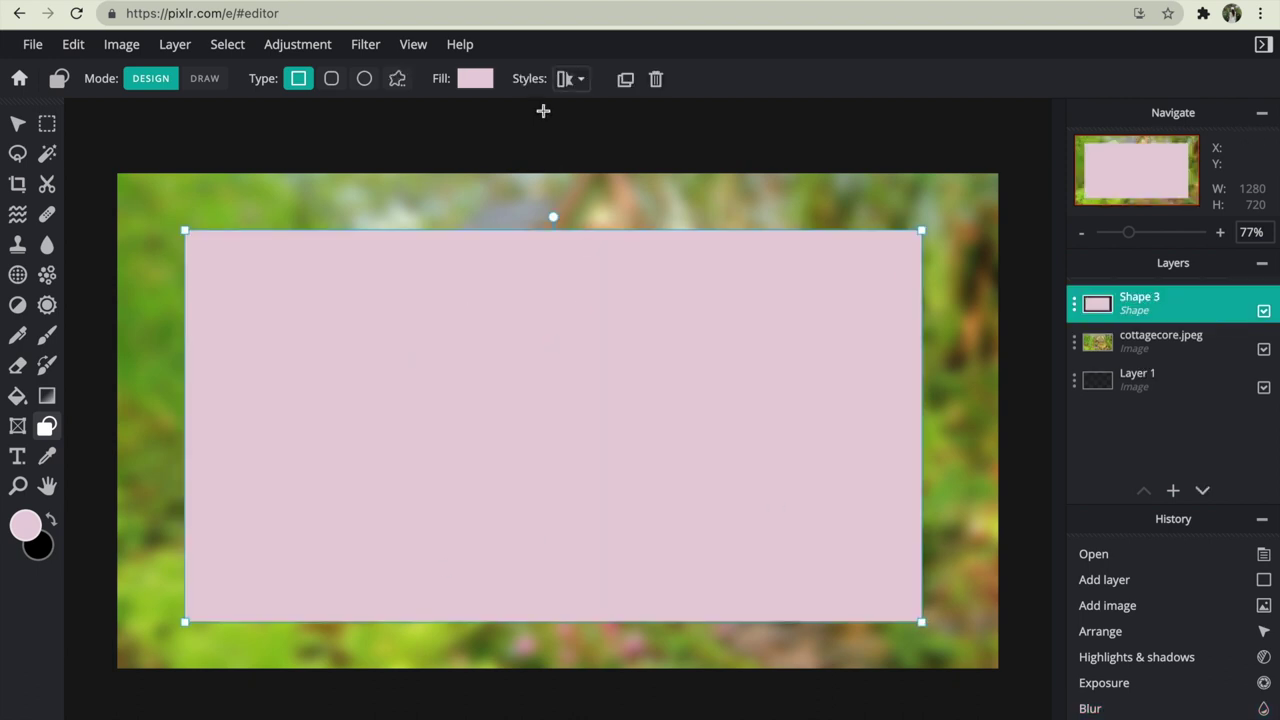
{"action": "left_click", "coordinate": [470, 79]}
{"action": "left_click", "coordinate": [498, 450]}
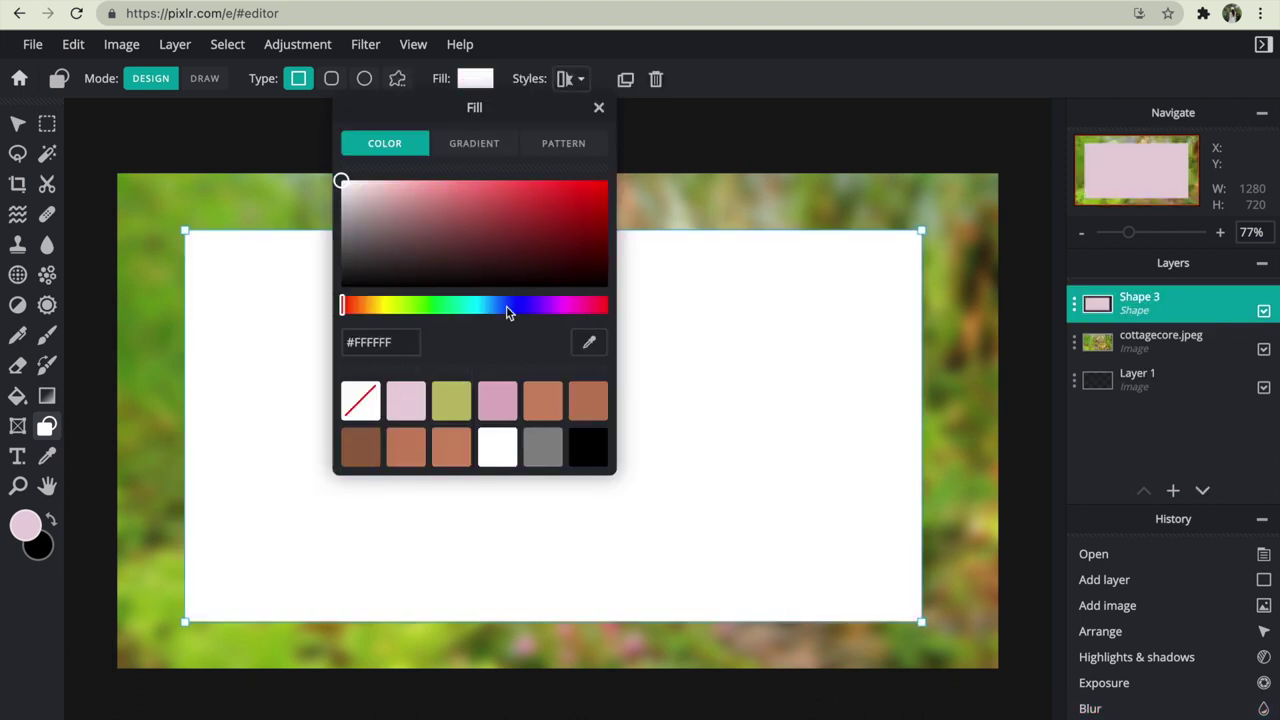
{"action": "left_click", "coordinate": [597, 109]}
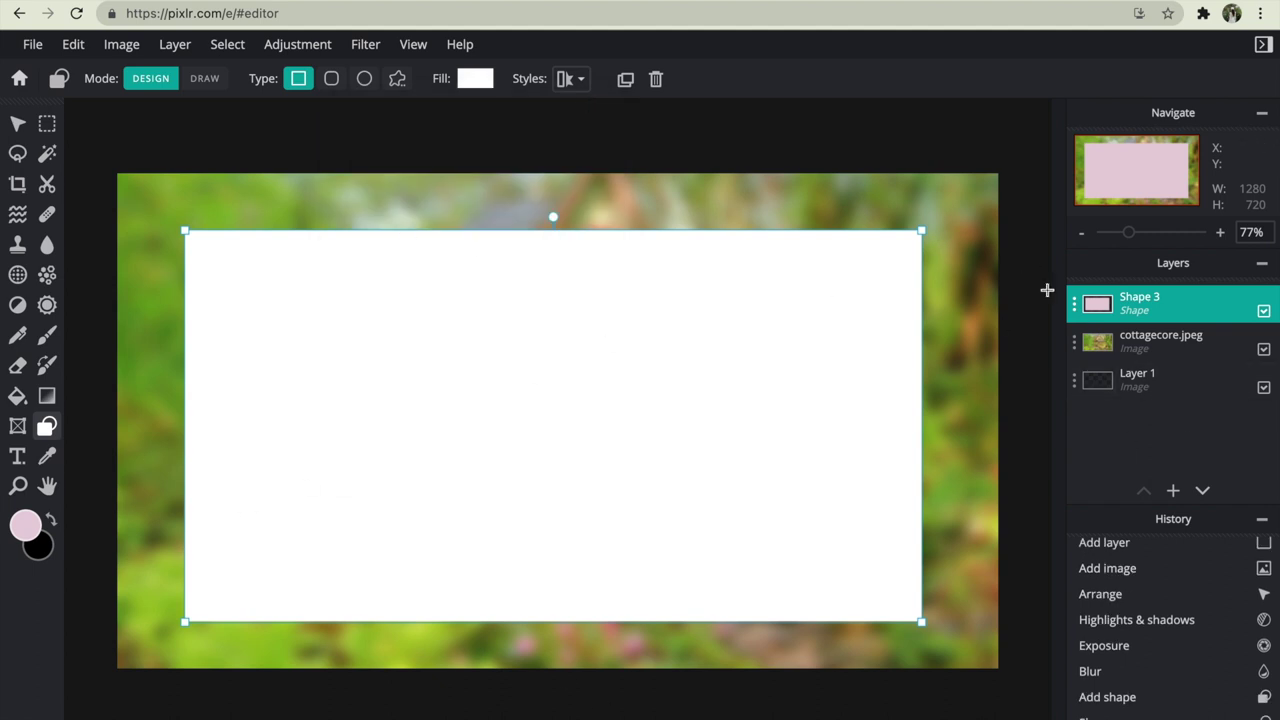
{"action": "left_click", "coordinate": [1073, 306]}
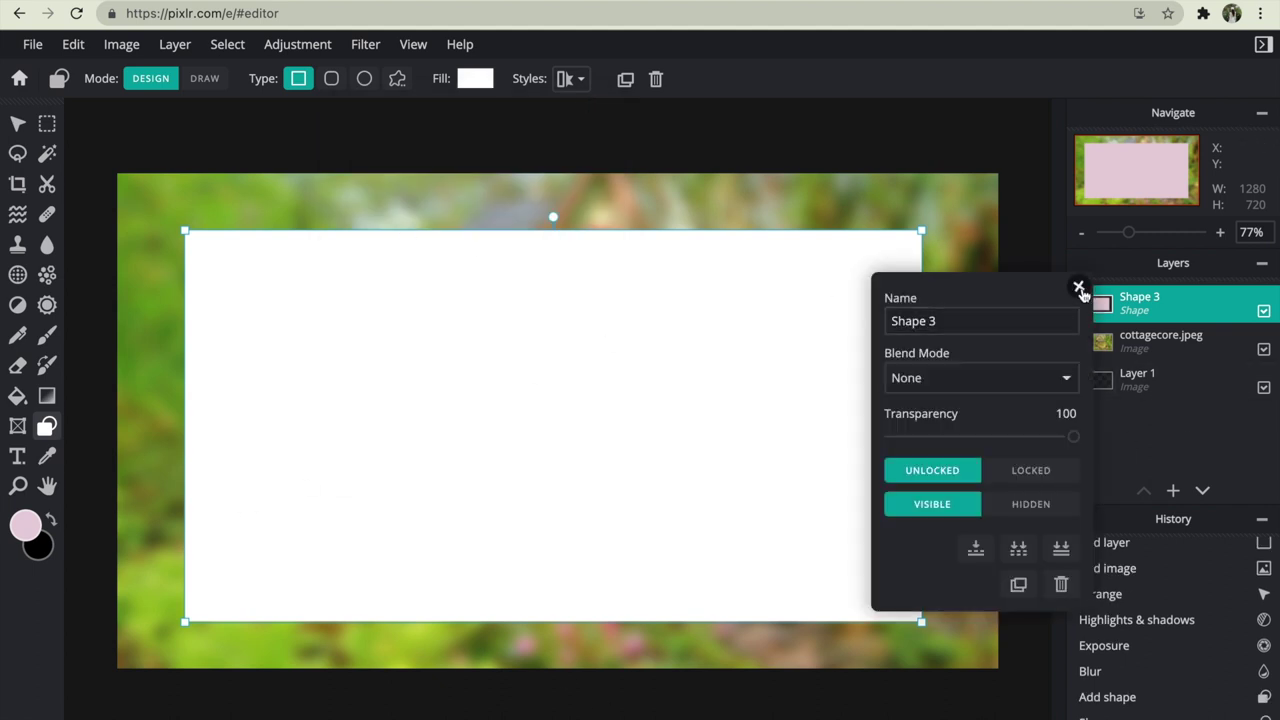
{"action": "left_click", "coordinate": [1079, 287]}
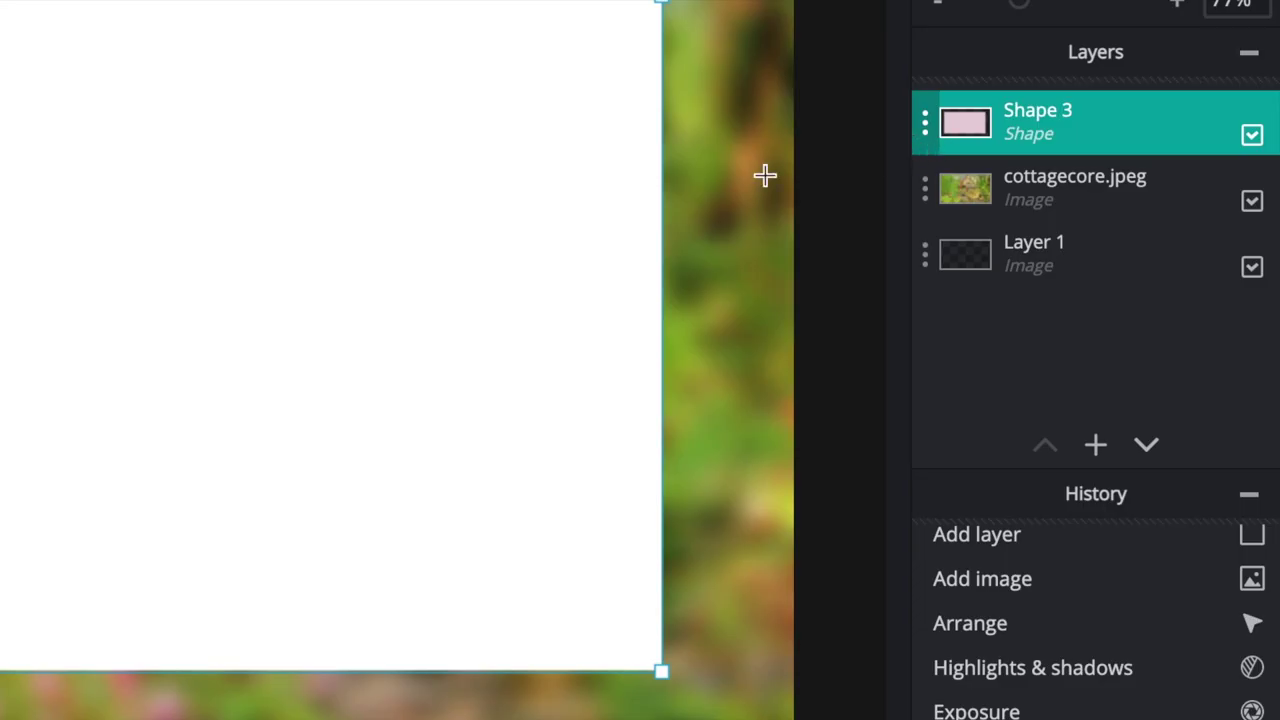
Make the rectangle about half transparent, enlarge it and centre it on the photo.
{"action": "left_click_drag", "start_coordinate": [371, 309], "coordinate": [379, 301]}
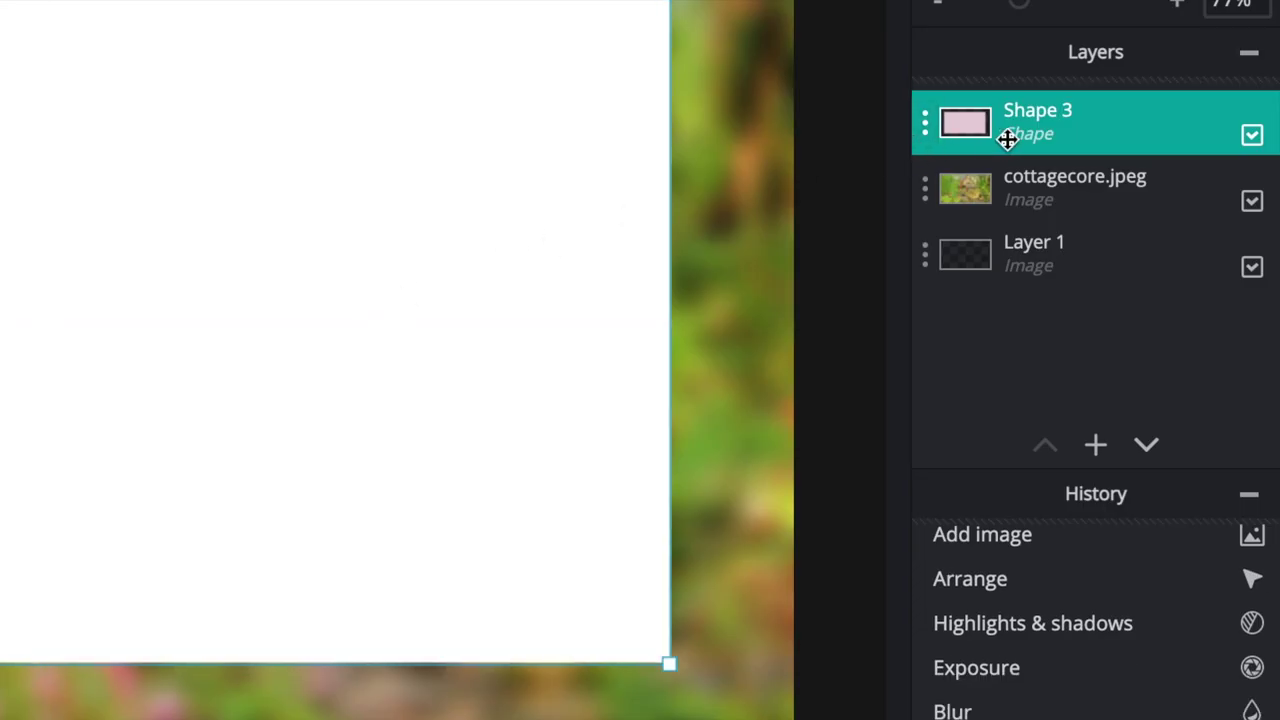
{"action": "left_click", "coordinate": [926, 125]}
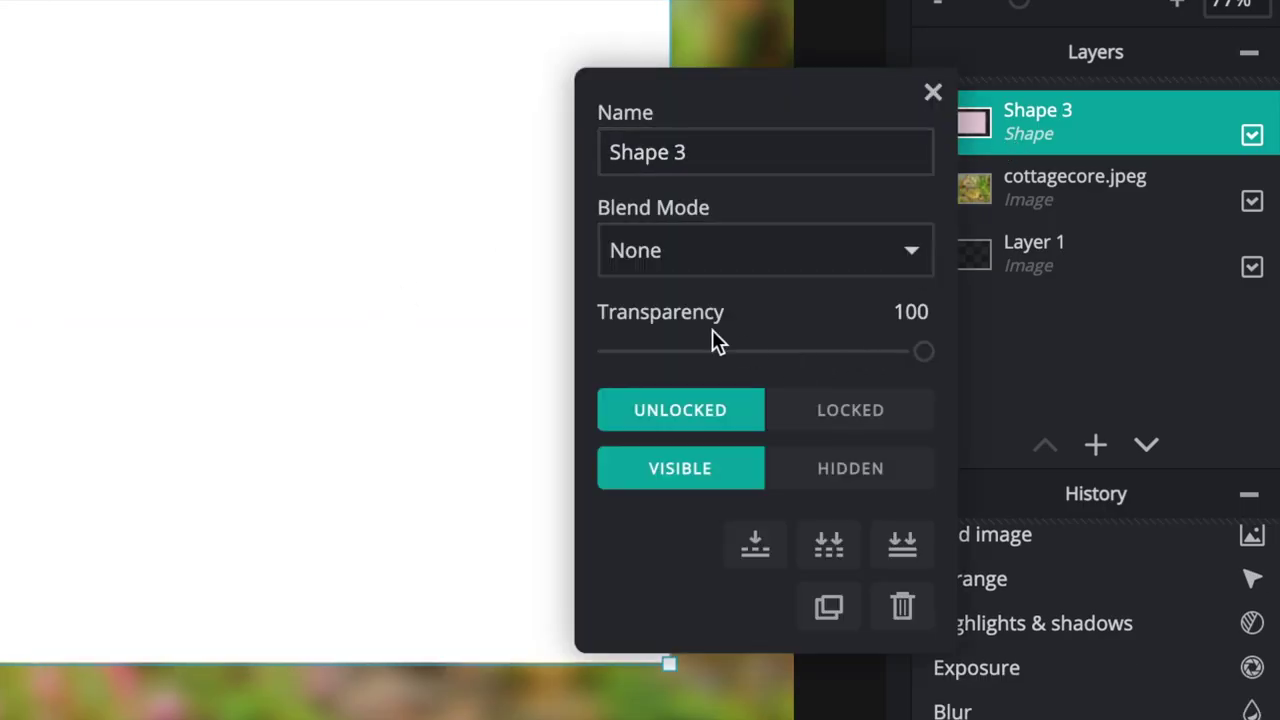
{"action": "left_click_drag", "start_coordinate": [810, 353], "coordinate": [760, 366]}
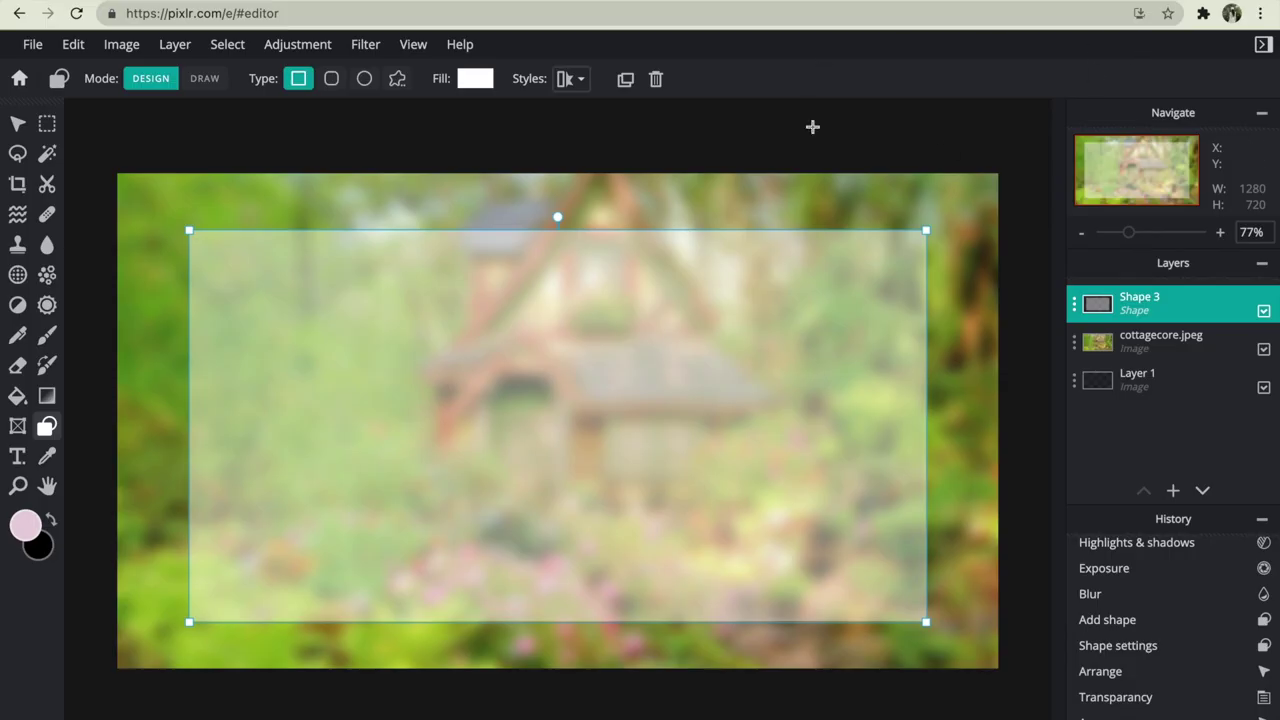
{"action": "left_click", "coordinate": [813, 131]}
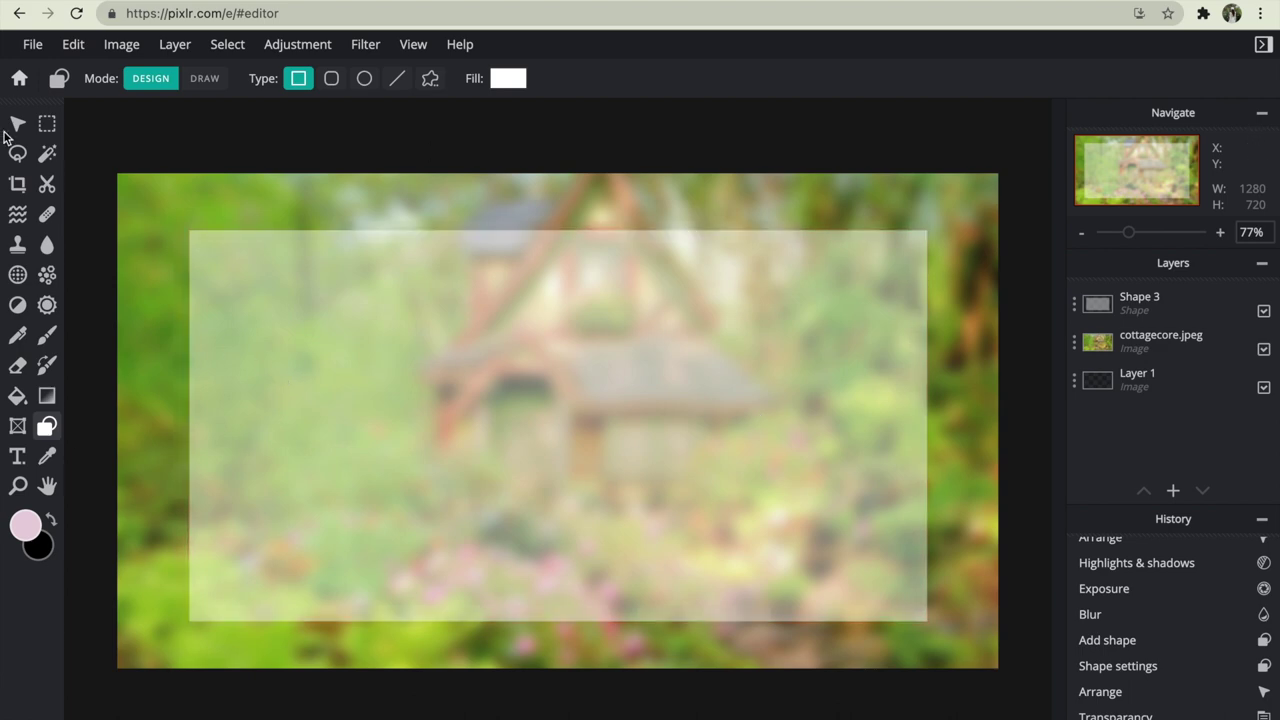
{"action": "left_click_drag", "start_coordinate": [536, 500], "coordinate": [536, 501]}
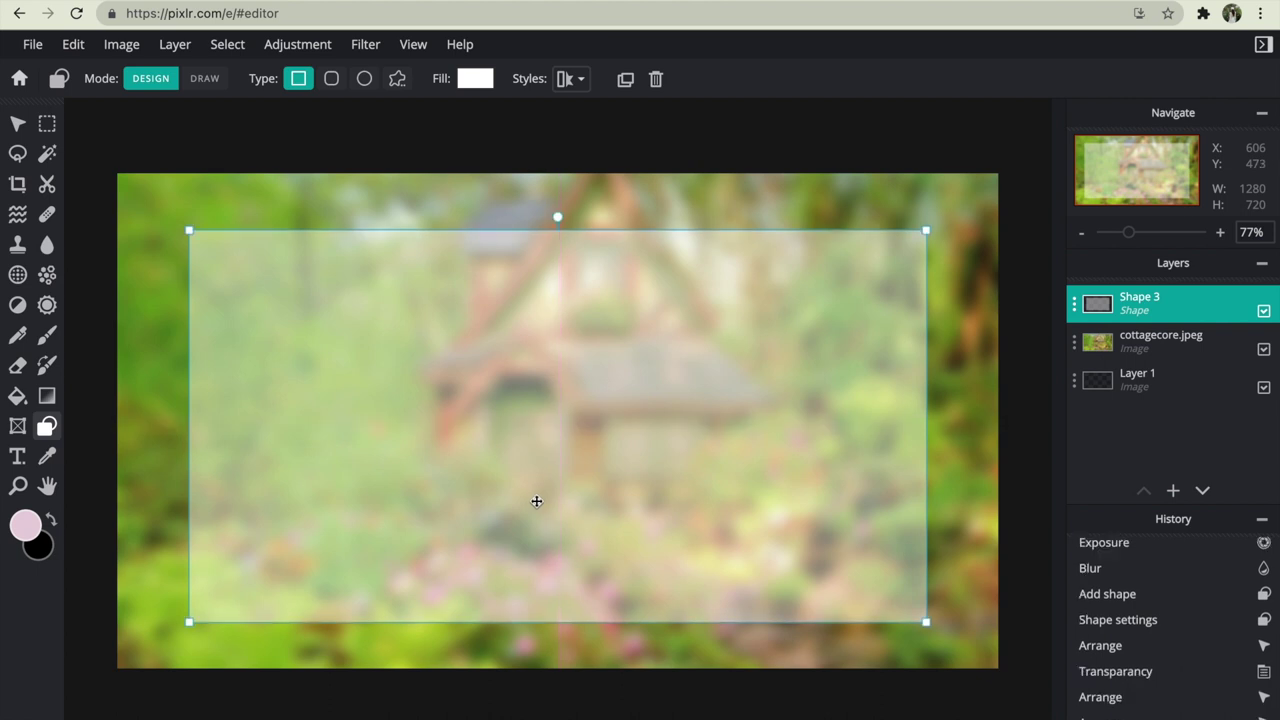
{"action": "left_click_drag", "start_coordinate": [189, 230], "coordinate": [163, 208]}
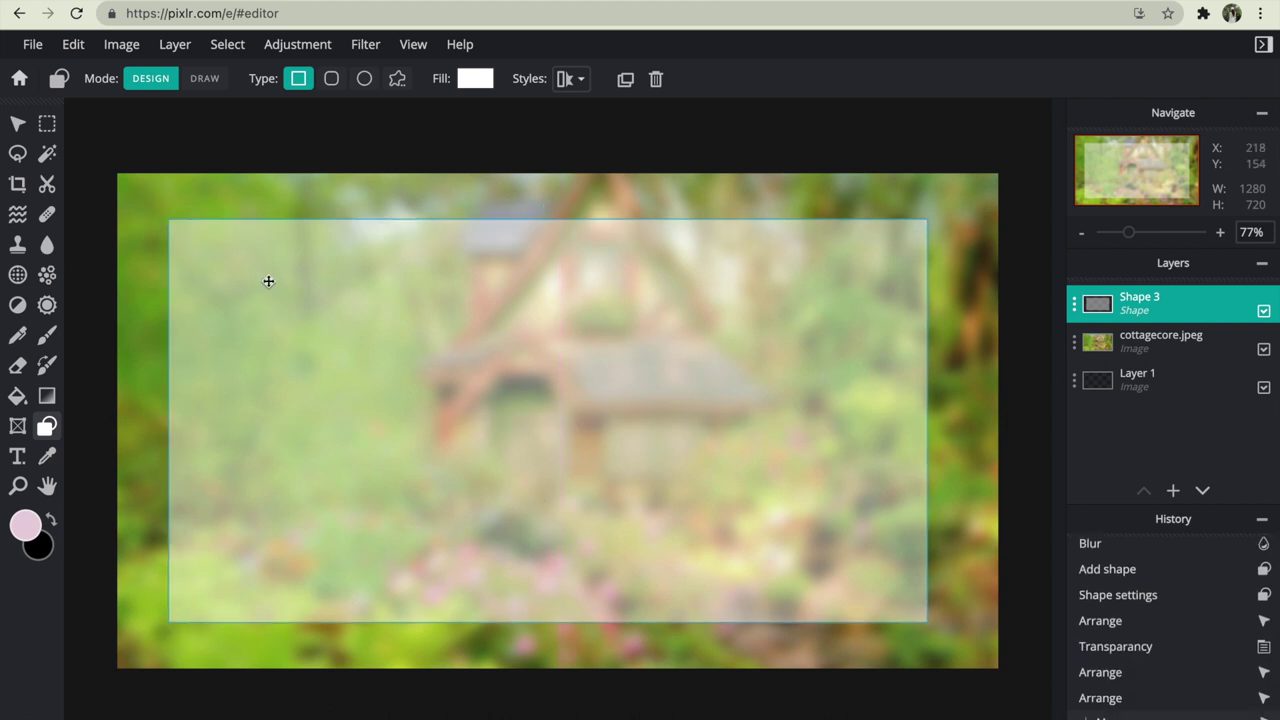
{"action": "left_click_drag", "start_coordinate": [268, 281], "coordinate": [279, 282]}
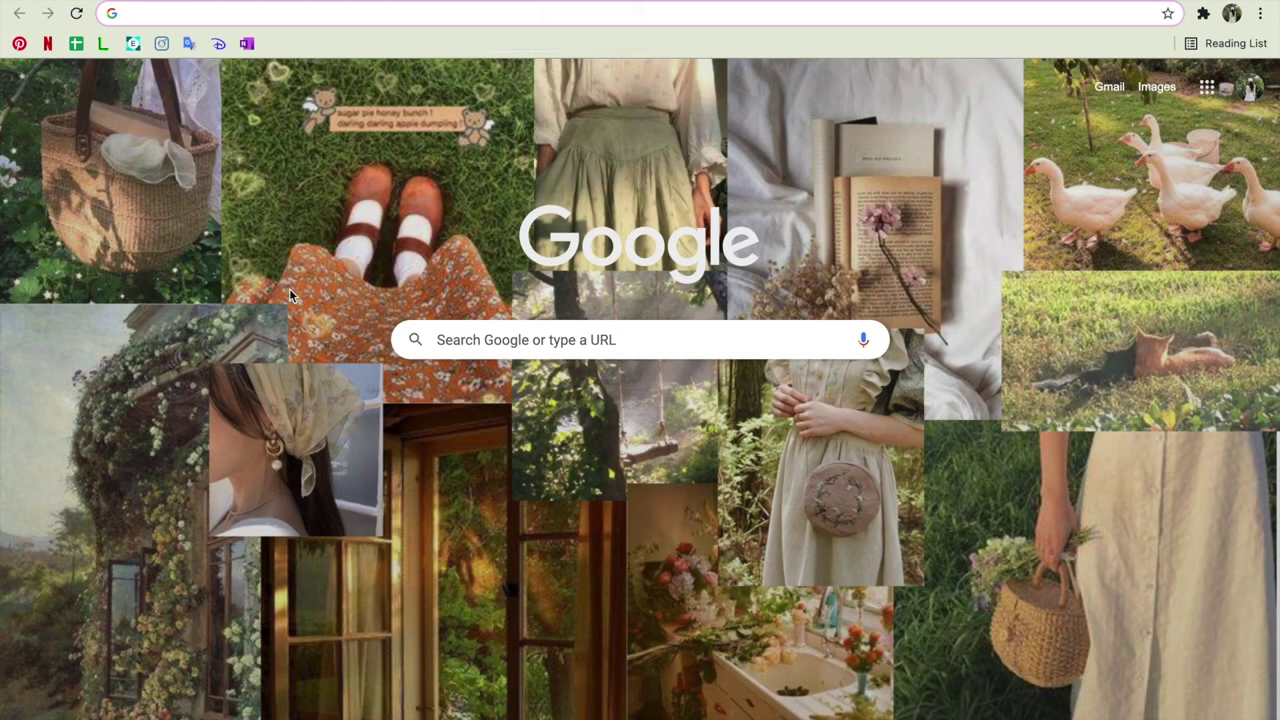
Search Google Images for 'aesthetic lines' and open the curved dashed-line sticker.
{"action": "type", "text": "aes"}
{"action": "key", "text": "Return"}
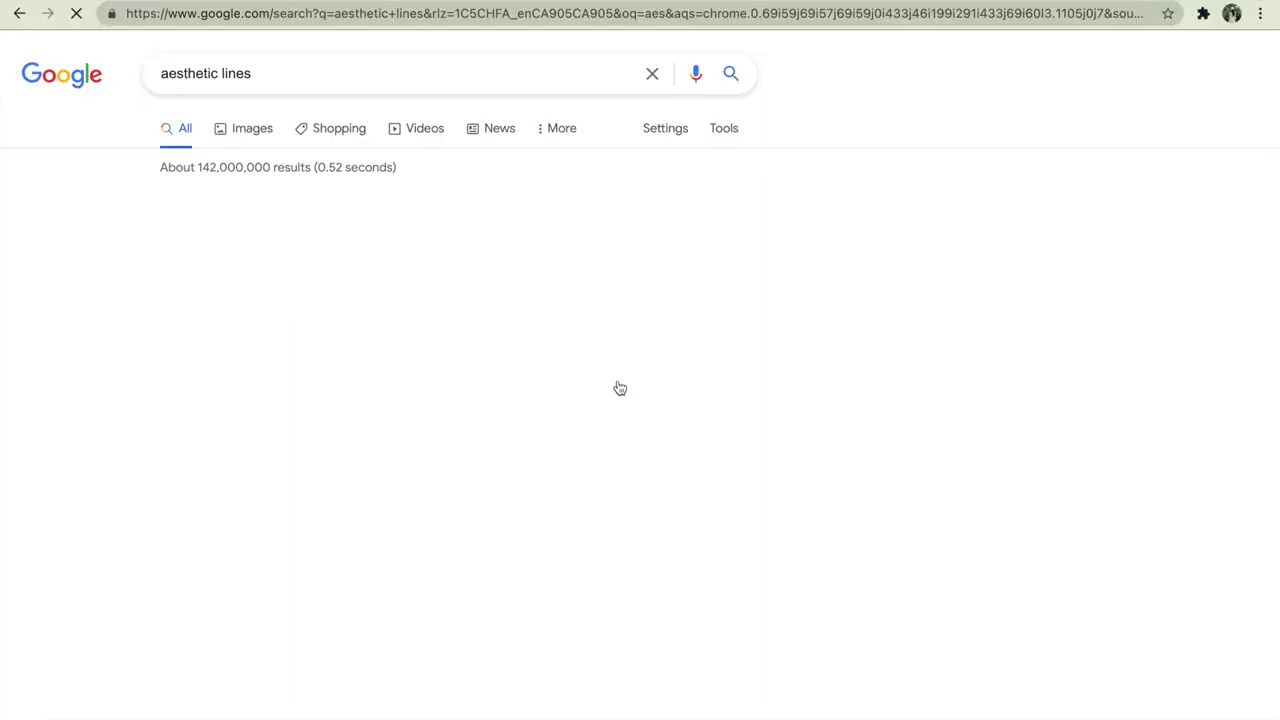
{"action": "left_click", "coordinate": [340, 440]}
{"action": "left_click", "coordinate": [323, 443]}
{"action": "scroll", "coordinate": [1050, 387], "scroll_direction": "down", "scroll_amount": 3}
{"action": "scroll", "coordinate": [1050, 387], "scroll_direction": "up", "scroll_amount": 3}
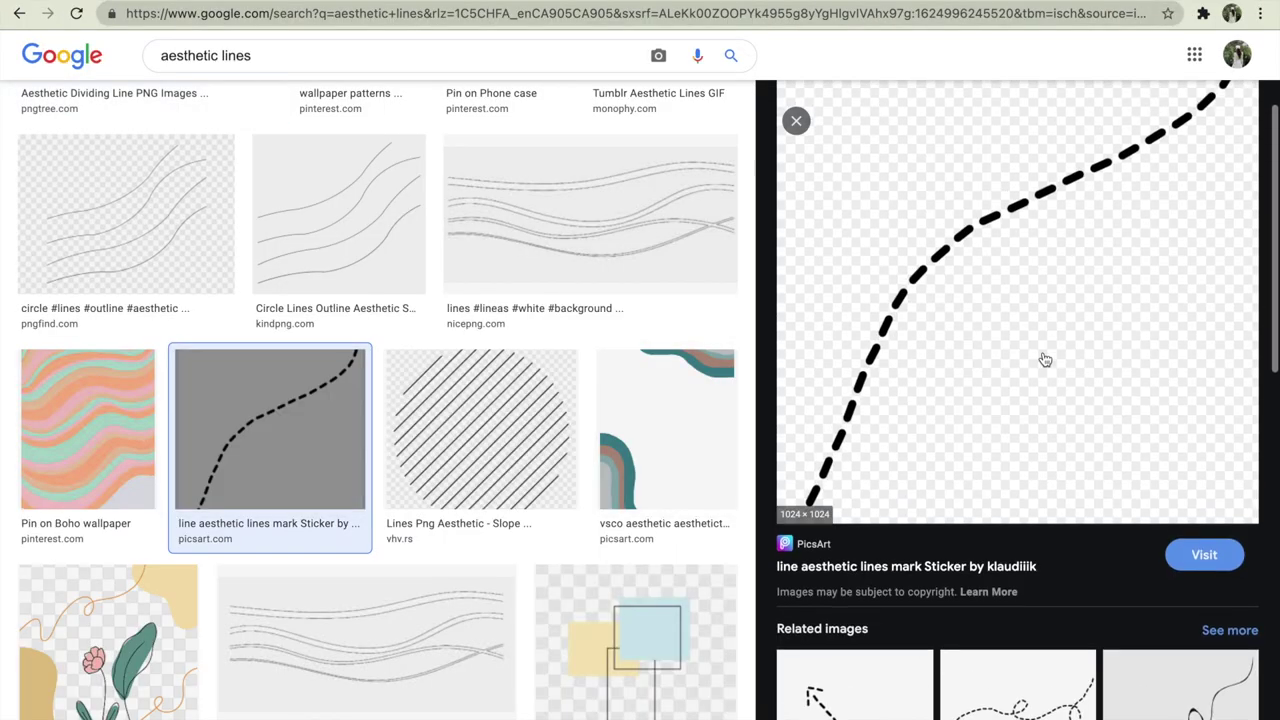
Copy the sticker image and paste it into the Pixlr E thumbnail as a new layer.
{"action": "right_click", "coordinate": [1044, 350]}
{"action": "left_click", "coordinate": [1087, 549]}
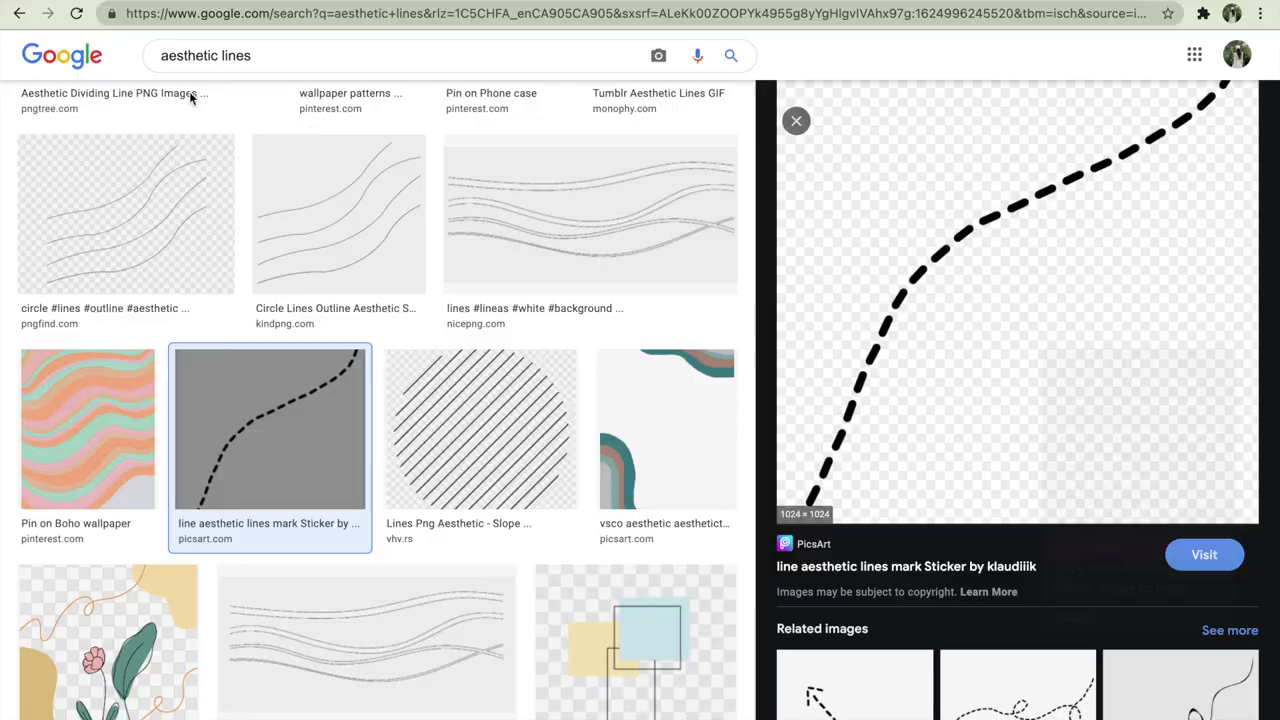
{"action": "key", "text": "ctrl+Tab"}
{"action": "key", "text": "super+v"}
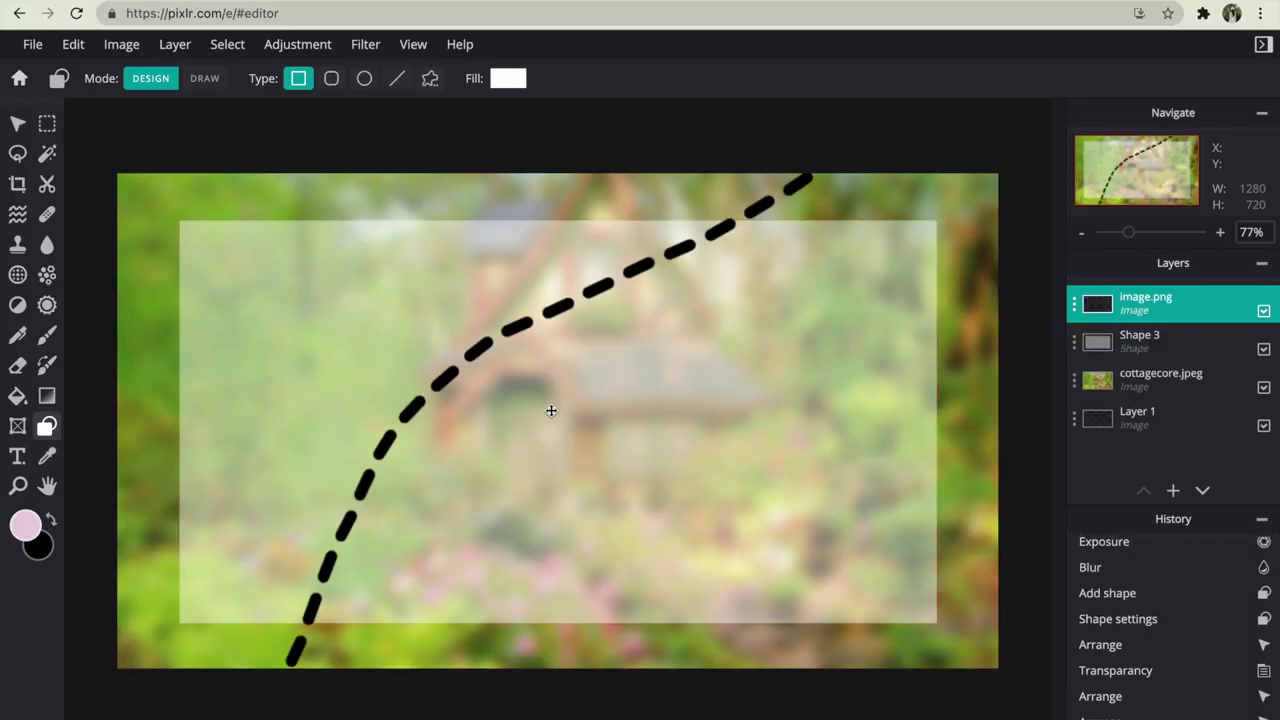
Fill the pasted dashed-line layer with white.
{"action": "scroll", "coordinate": [552, 409], "scroll_direction": "down", "scroll_amount": 3}
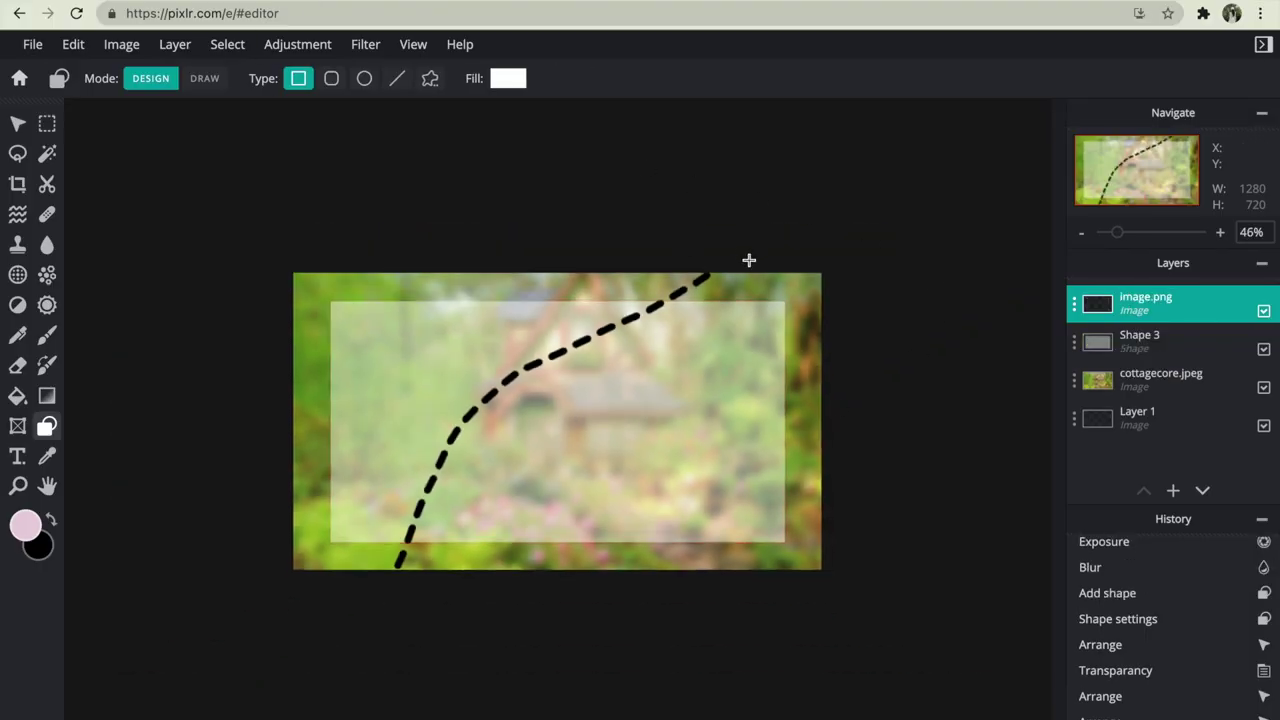
{"action": "left_click", "coordinate": [17, 127]}
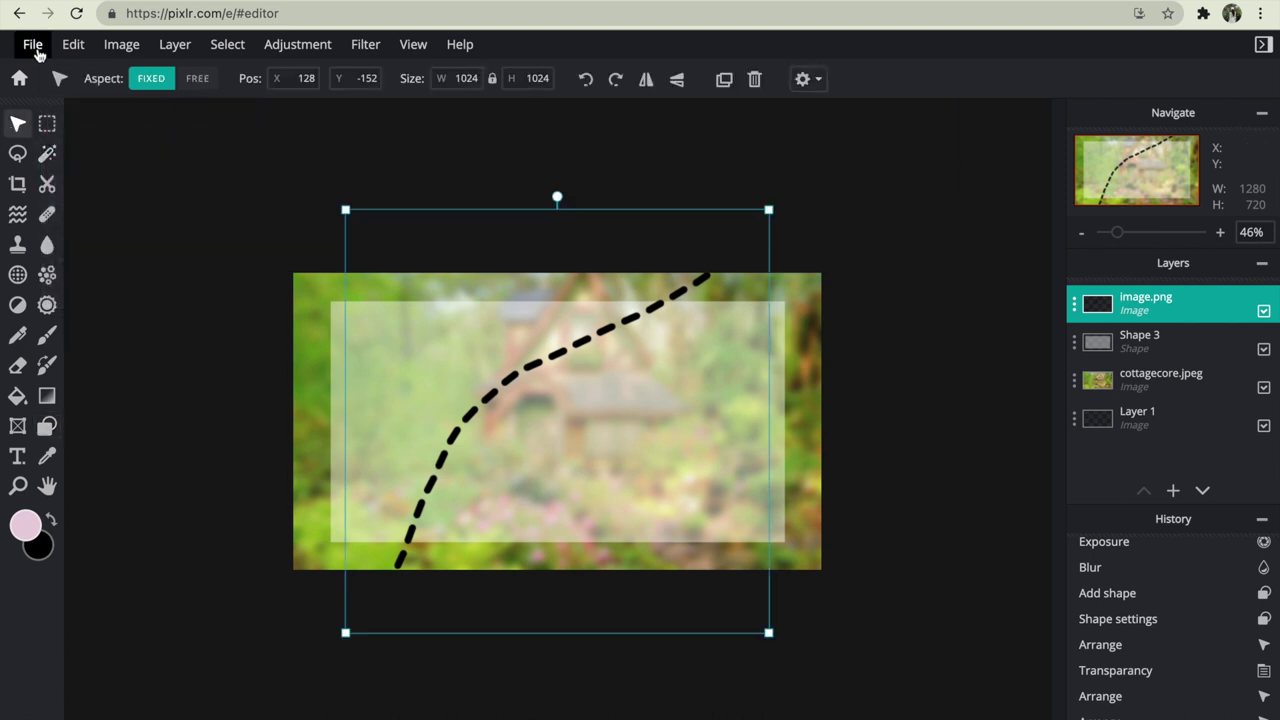
{"action": "left_click", "coordinate": [72, 45]}
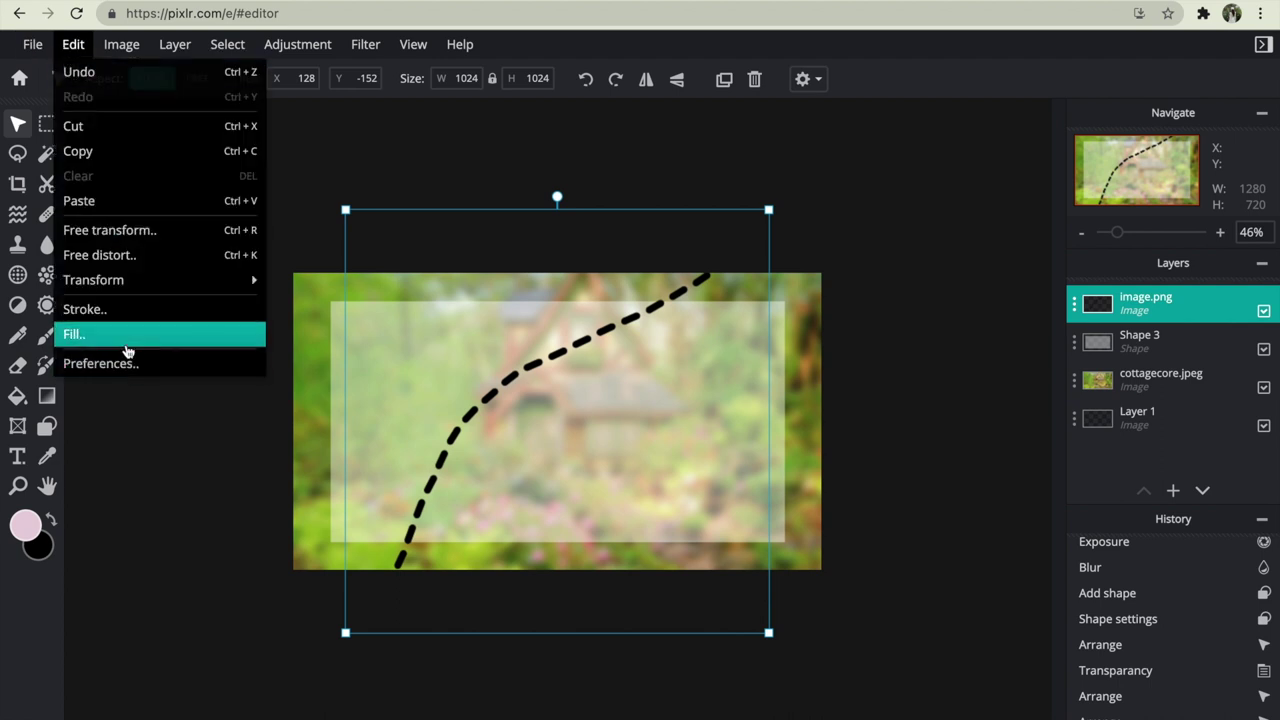
{"action": "left_click", "coordinate": [127, 344]}
{"action": "left_click", "coordinate": [1243, 97]}
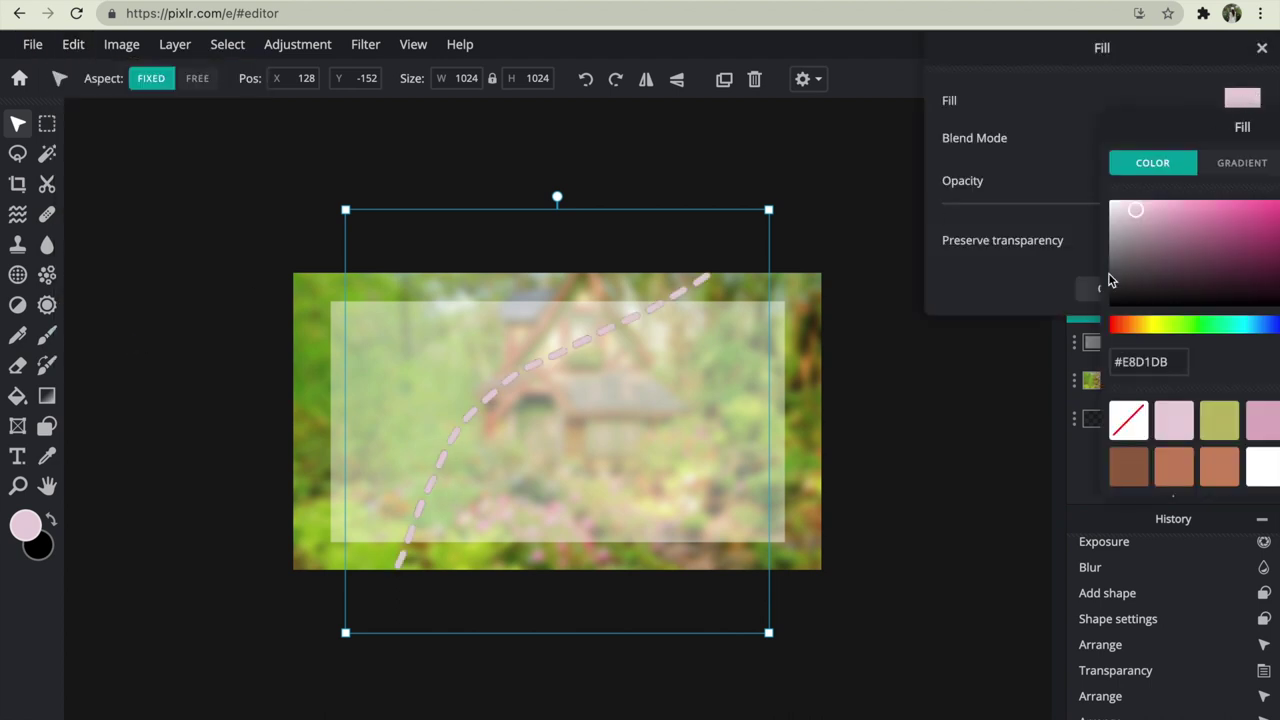
{"action": "left_click", "coordinate": [1259, 474]}
Shrink the dashed line, move it to the upper-left corner and tilt it slightly clockwise.
{"action": "left_click_drag", "start_coordinate": [771, 212], "coordinate": [546, 321]}
{"action": "left_click_drag", "start_coordinate": [376, 548], "coordinate": [342, 301]}
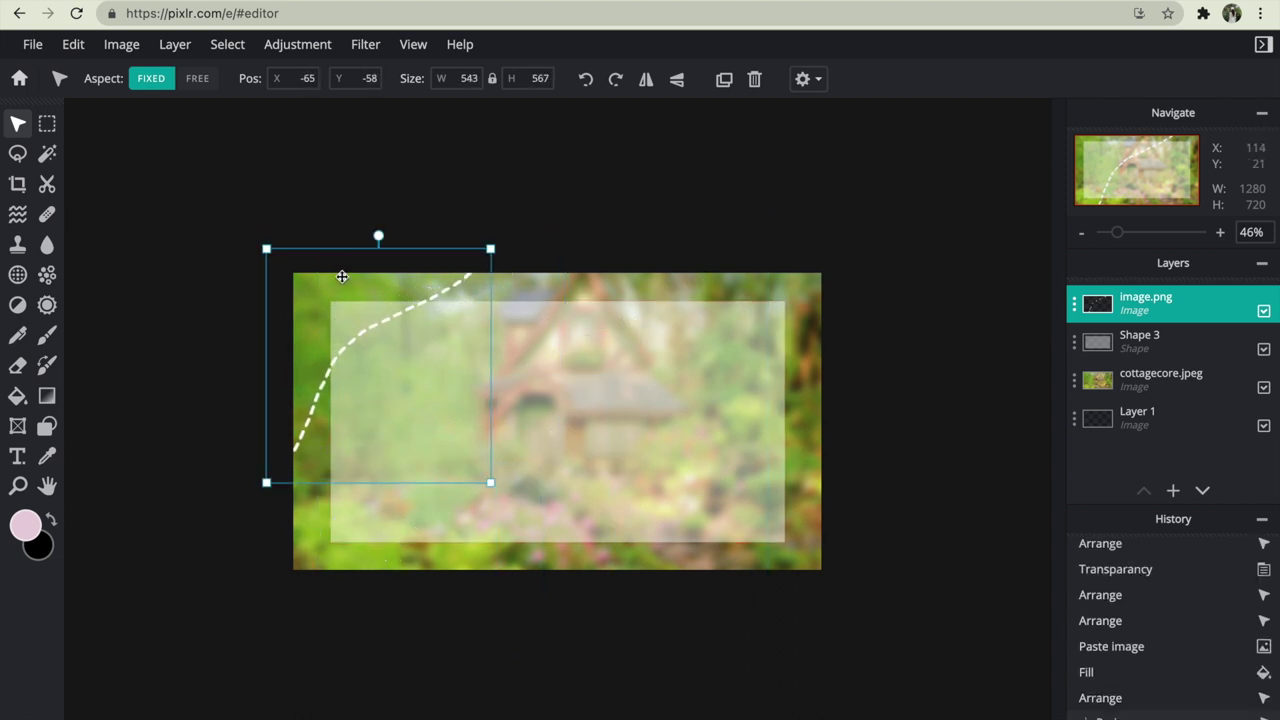
{"action": "left_click_drag", "start_coordinate": [376, 236], "coordinate": [405, 236]}
{"action": "left_click", "coordinate": [523, 183]}
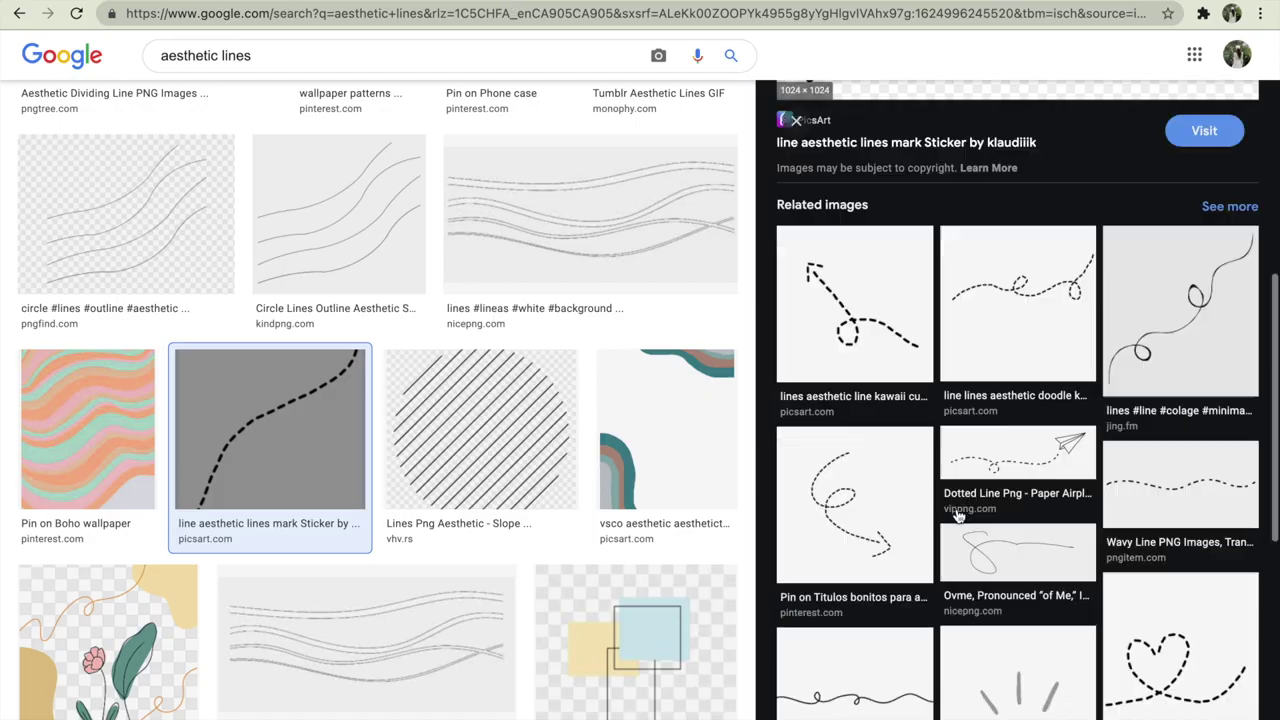
Fill the pasted dashed line image with white.
{"action": "right_click", "coordinate": [994, 237]}
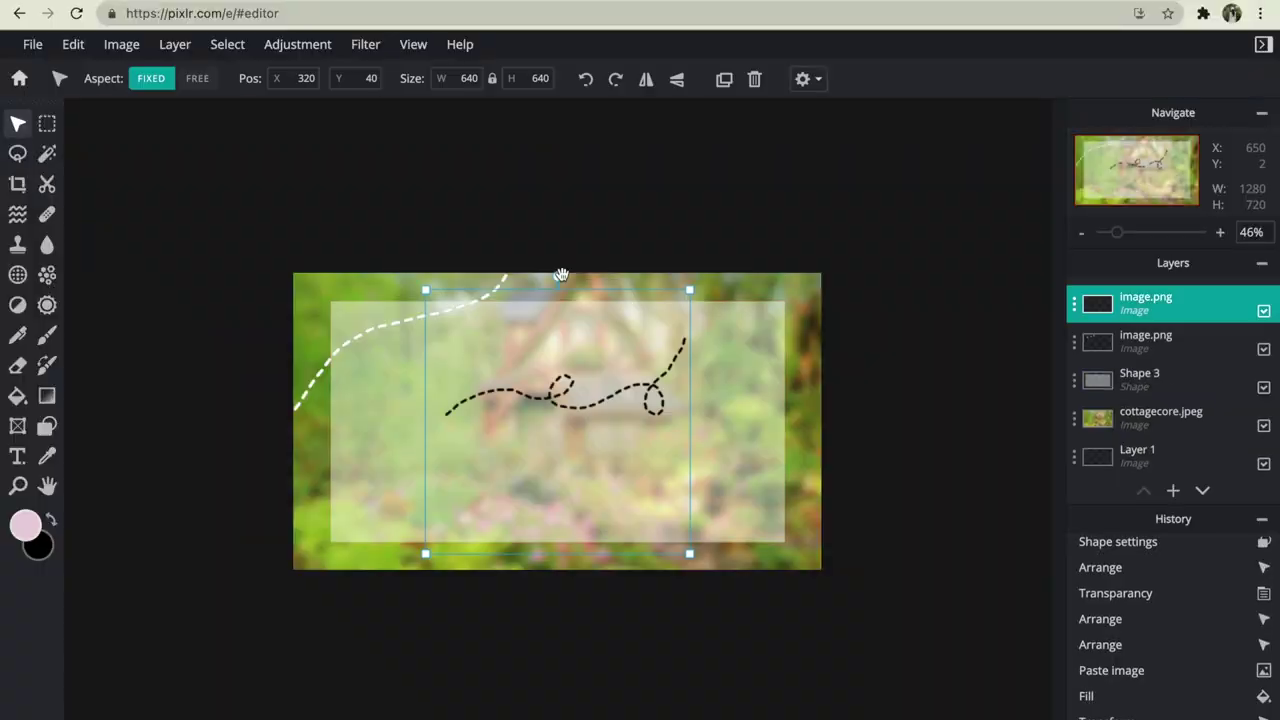
{"action": "left_click", "coordinate": [73, 44]}
{"action": "left_click", "coordinate": [117, 333]}
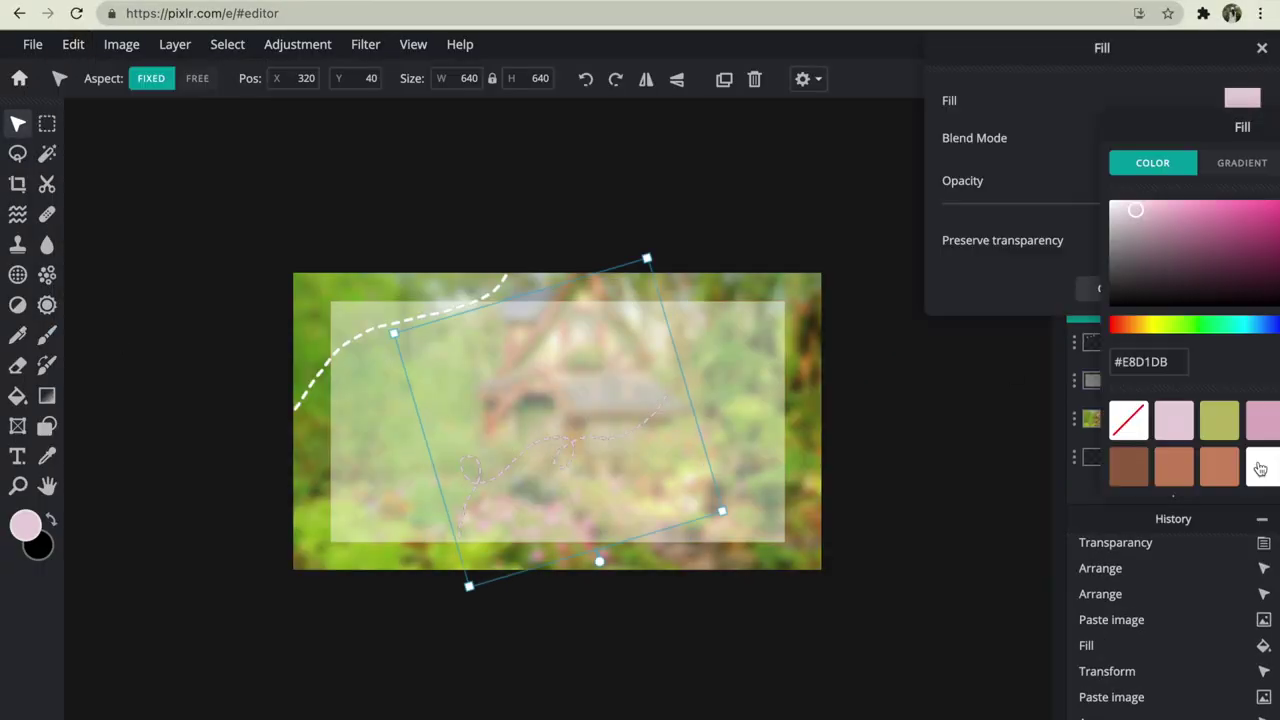
{"action": "left_click", "coordinate": [1114, 191]}
{"action": "left_click", "coordinate": [1214, 314]}
Flip and rotate the white curve along the bottom-right edge, then tilt the top-right butterfly.
{"action": "mouse_move", "coordinate": [560, 430]}
{"action": "left_mouse_down"}
{"action": "mouse_move", "coordinate": [643, 500]}
{"action": "mouse_move", "coordinate": [732, 490]}
{"action": "mouse_move", "coordinate": [651, 471]}
{"action": "mouse_move", "coordinate": [714, 423]}
{"action": "mouse_move", "coordinate": [608, 488]}
{"action": "mouse_move", "coordinate": [739, 496]}
{"action": "mouse_move", "coordinate": [806, 440]}
{"action": "left_mouse_up"}
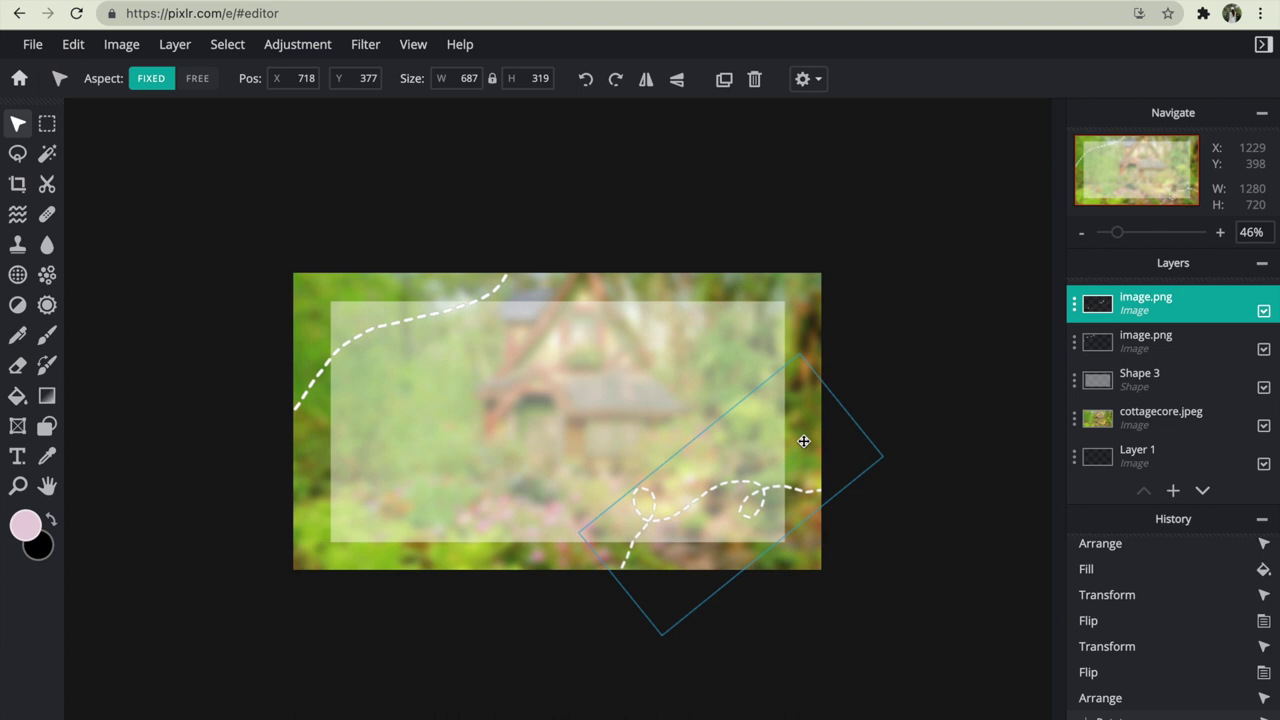
{"action": "scroll", "coordinate": [806, 440], "scroll_direction": "up", "scroll_amount": 2}
{"action": "left_click_drag", "start_coordinate": [583, 445], "coordinate": [758, 565]}
{"action": "left_click", "coordinate": [646, 78]}
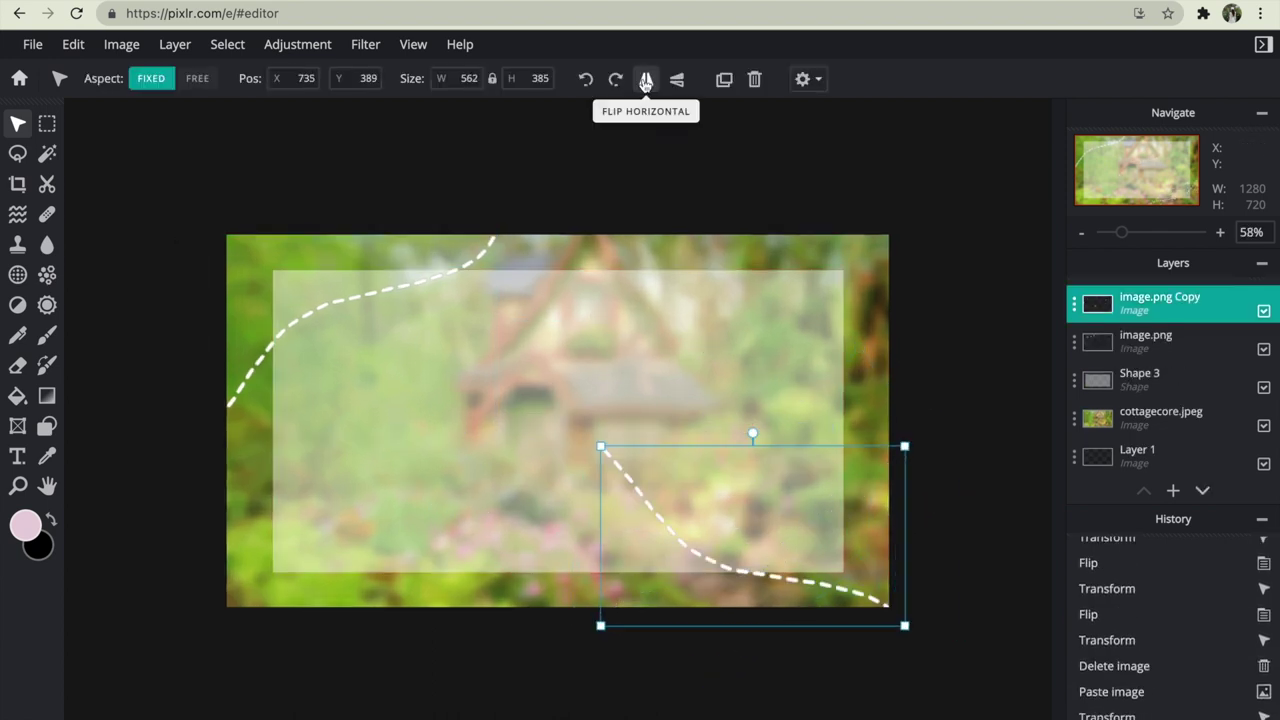
{"action": "left_click_drag", "start_coordinate": [770, 470], "coordinate": [849, 654]}
{"action": "left_click", "coordinate": [614, 674]}
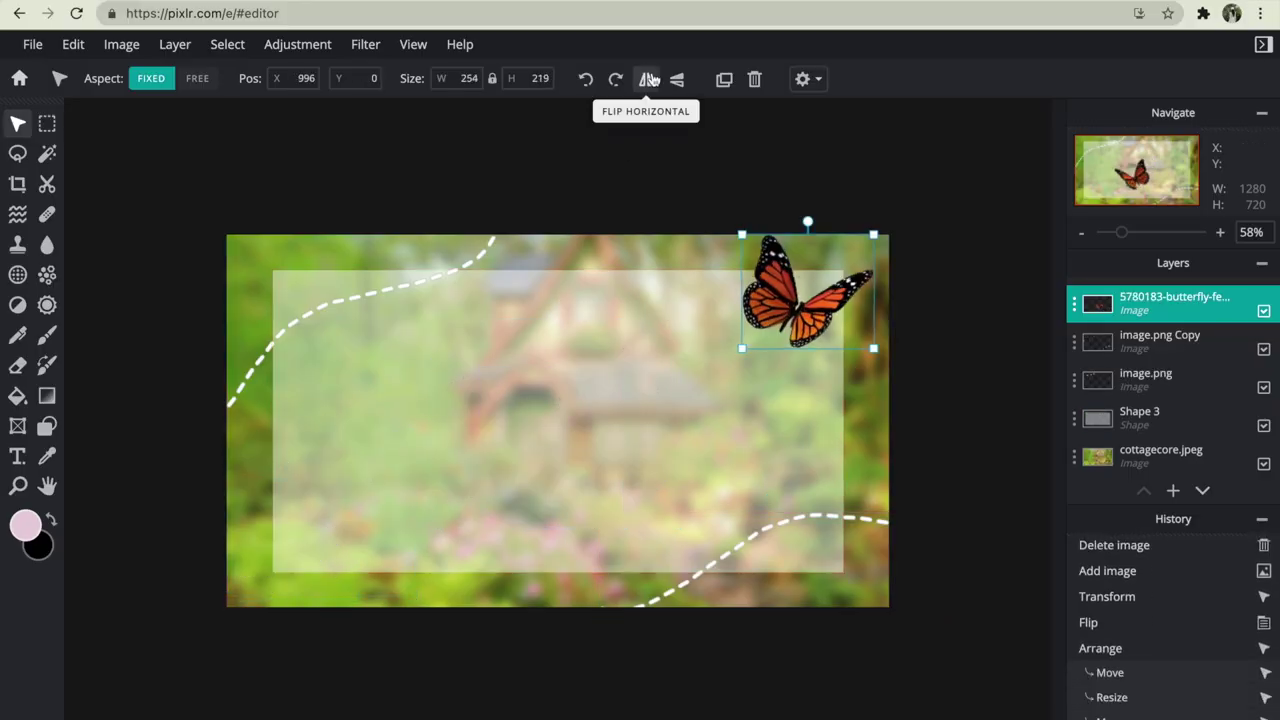
{"action": "left_click_drag", "start_coordinate": [806, 220], "coordinate": [794, 237]}
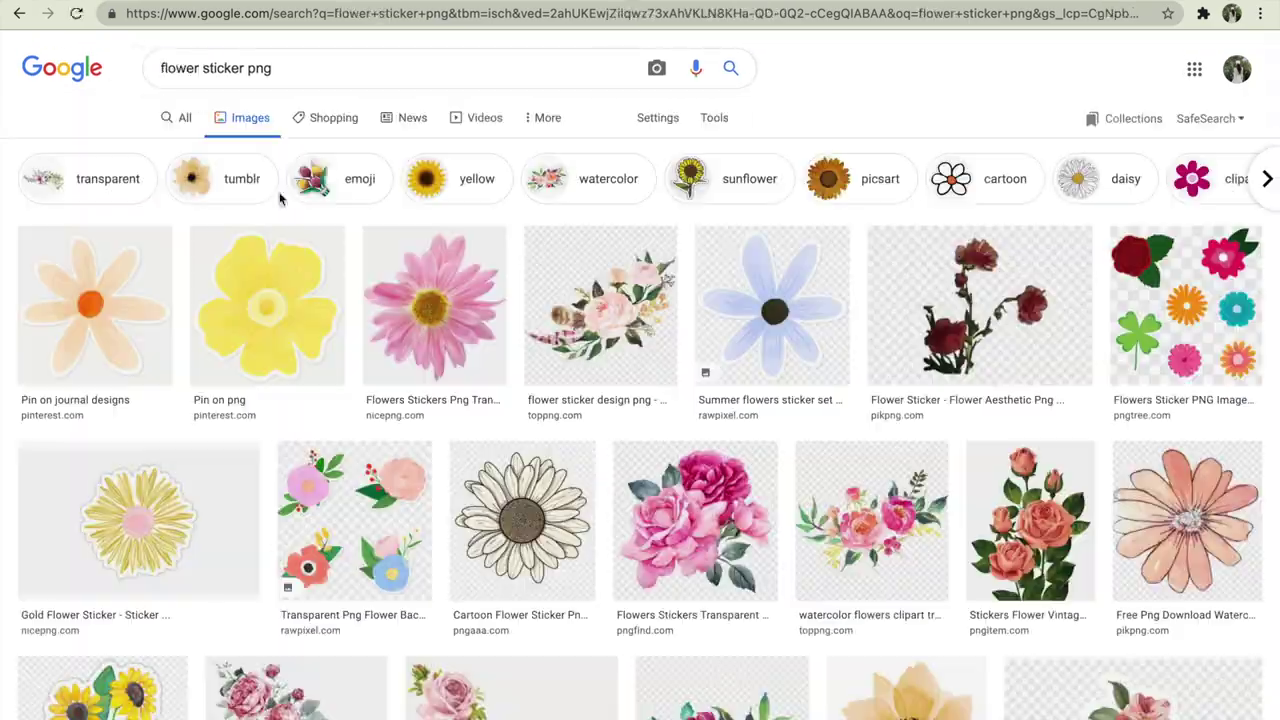
Shrink the white daisy and tuck it into the thumbnail's bottom-left corner.
{"action": "scroll", "coordinate": [209, 131], "scroll_direction": "down", "scroll_amount": 10}
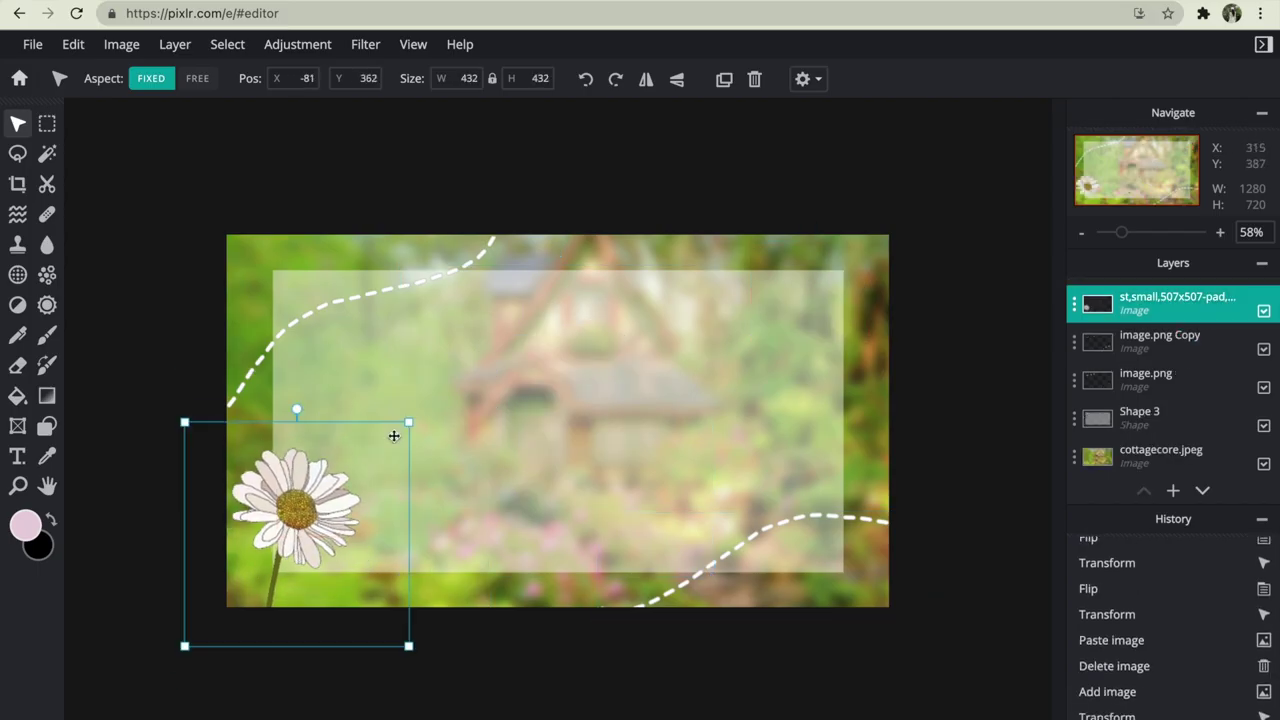
{"action": "left_click_drag", "start_coordinate": [394, 434], "coordinate": [400, 630]}
{"action": "left_click", "coordinate": [420, 645]}
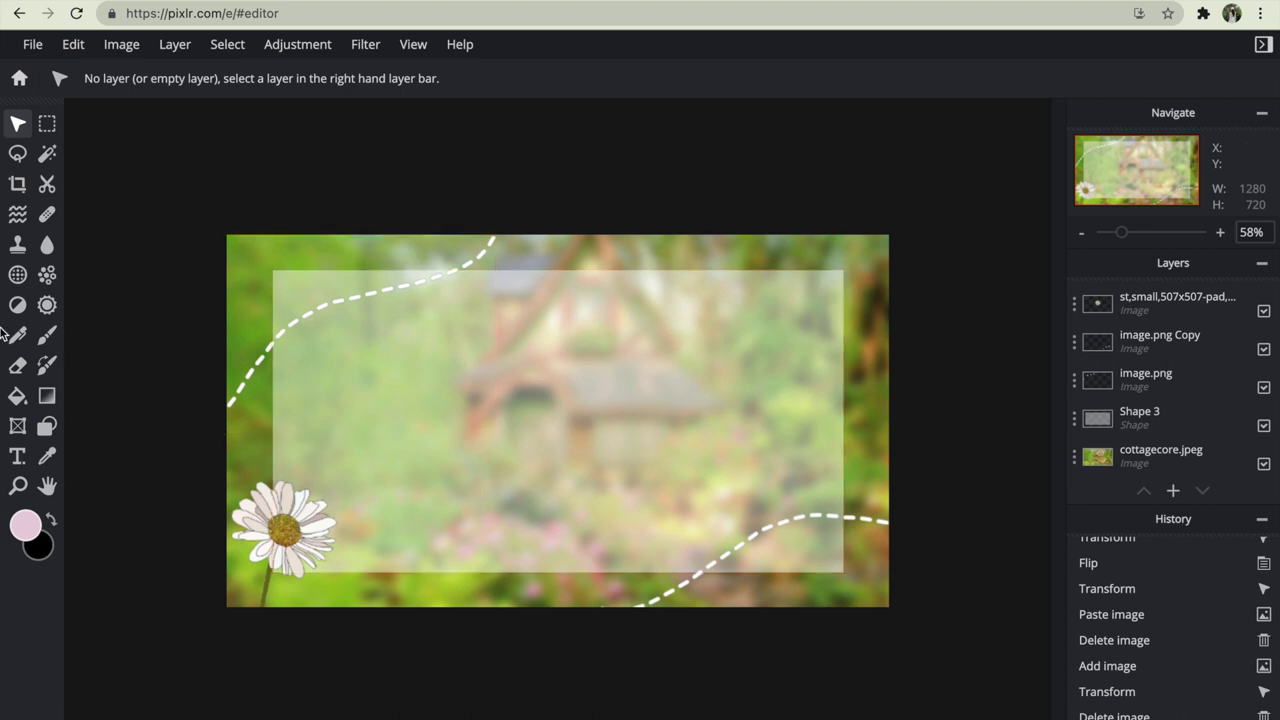
{"action": "left_click", "coordinate": [19, 458]}
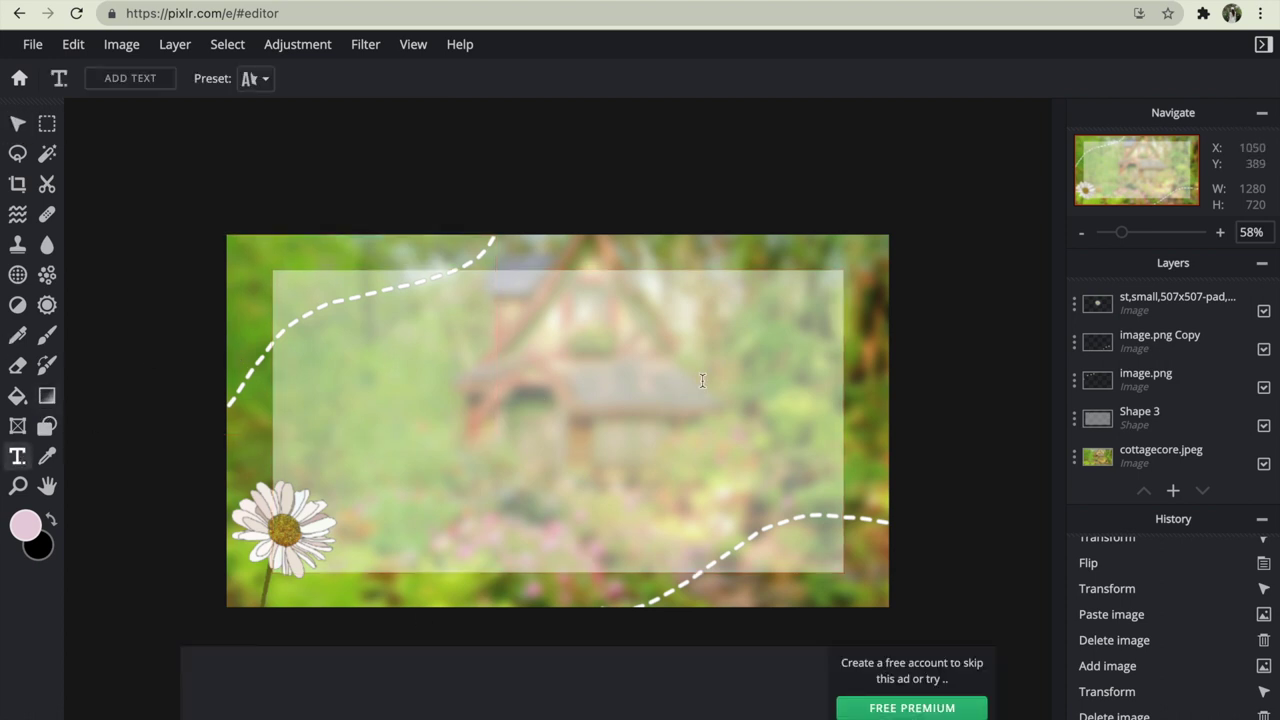
Add a new text layer on the thumbnail with a white fill.
{"action": "left_click", "coordinate": [481, 387]}
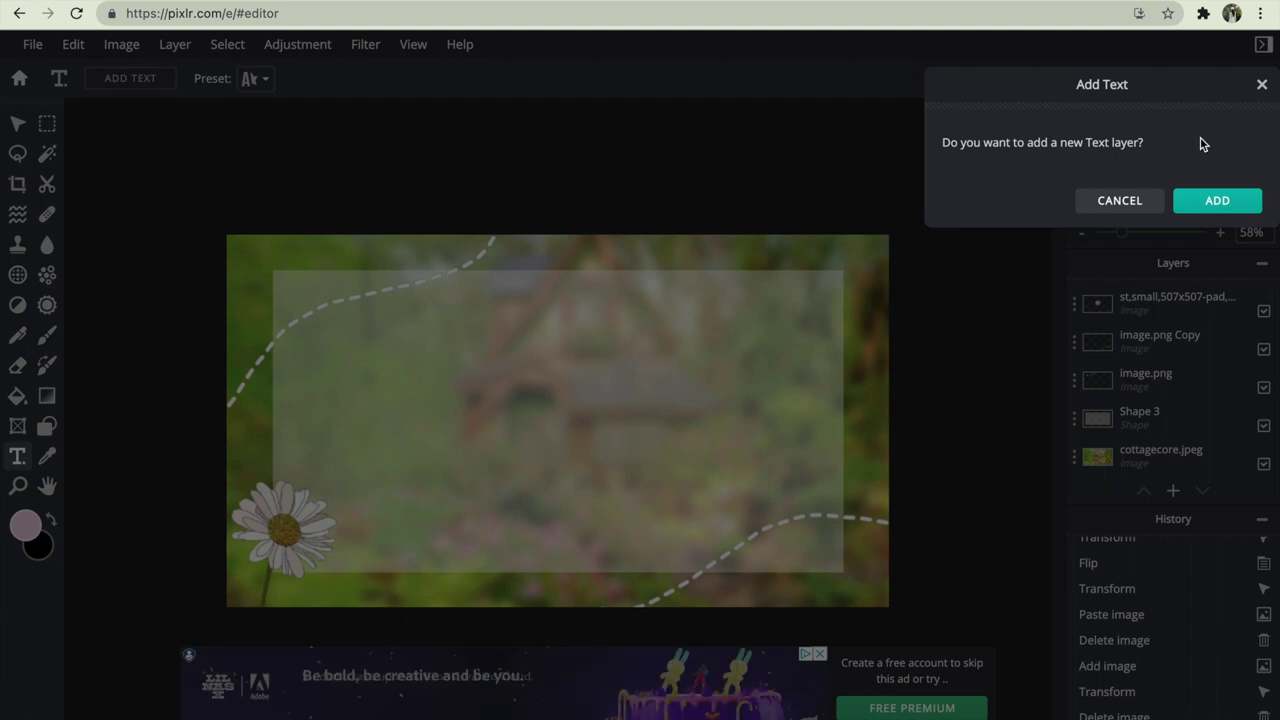
{"action": "left_click", "coordinate": [1214, 200]}
{"action": "left_click", "coordinate": [412, 85]}
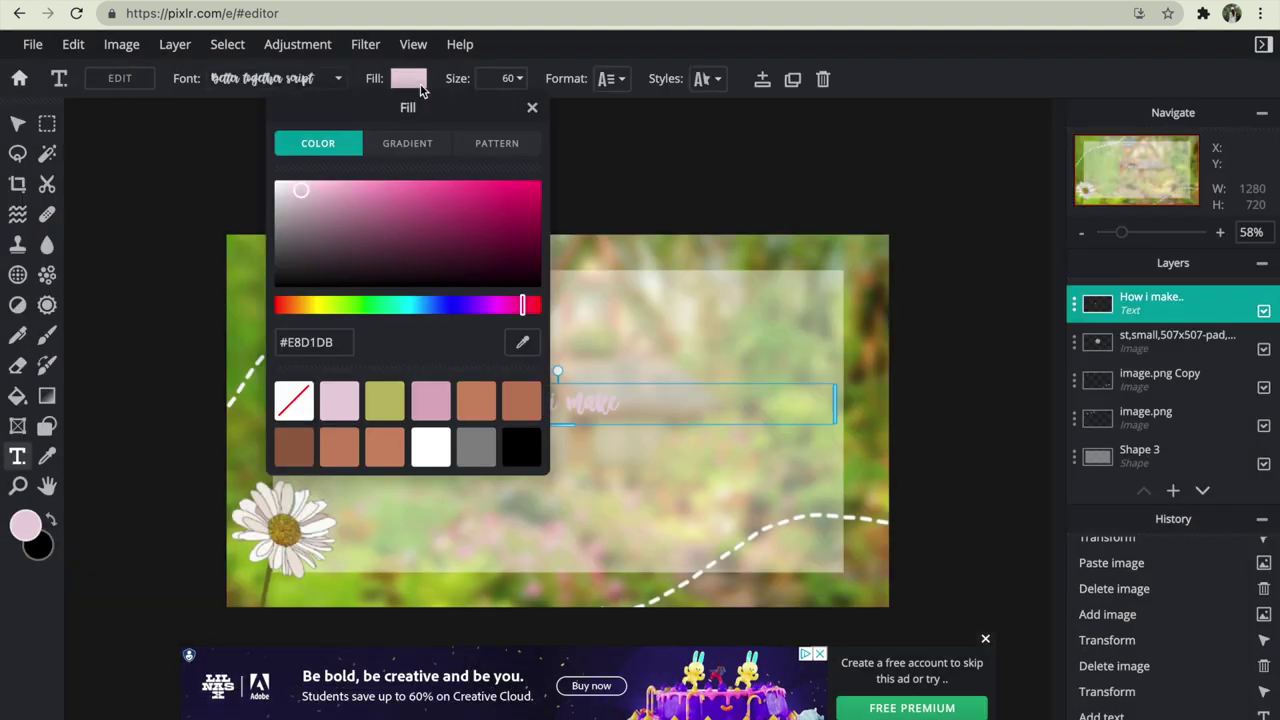
{"action": "left_click", "coordinate": [430, 447]}
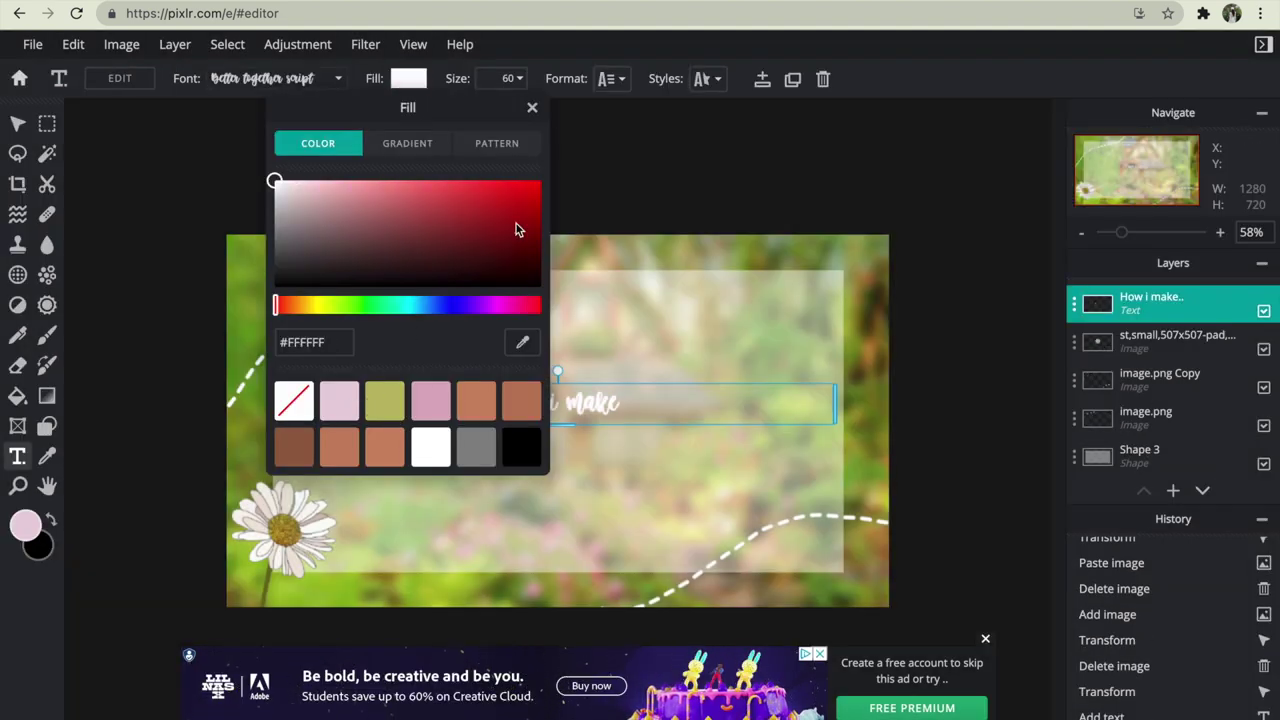
{"action": "left_click", "coordinate": [533, 109]}
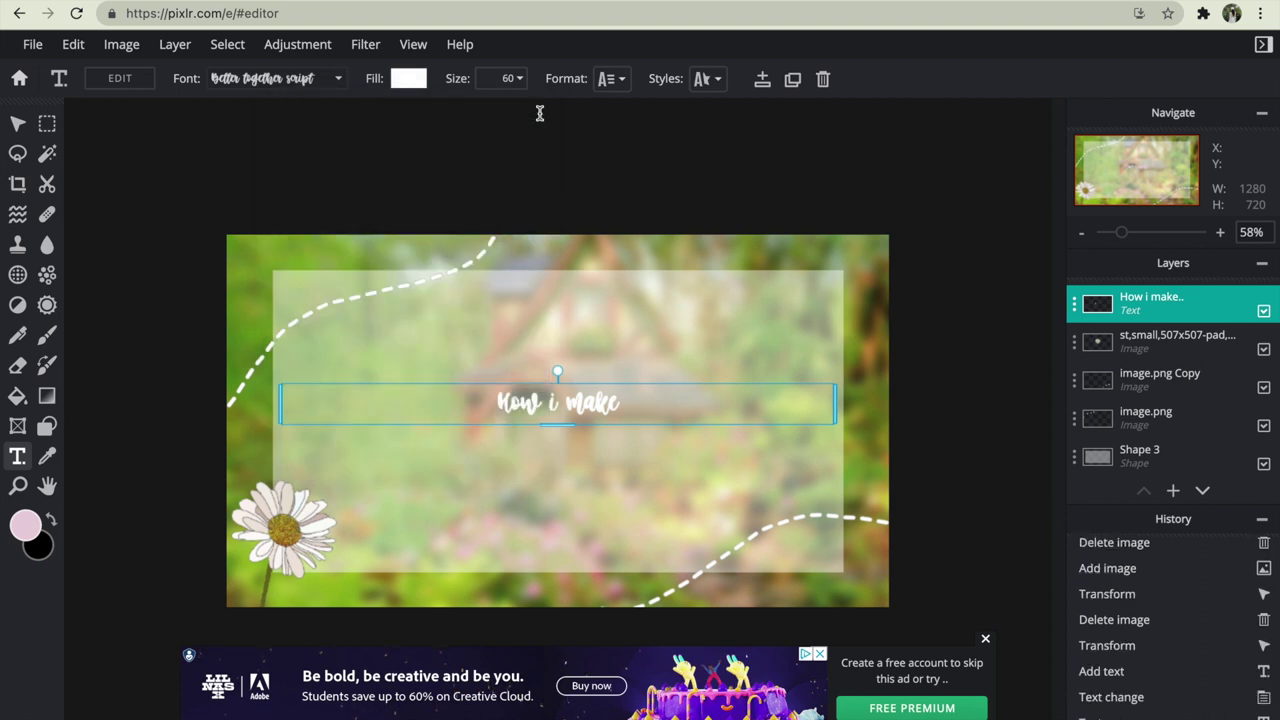
Give the title a thick olive-green outline.
{"action": "left_click", "coordinate": [709, 85]}
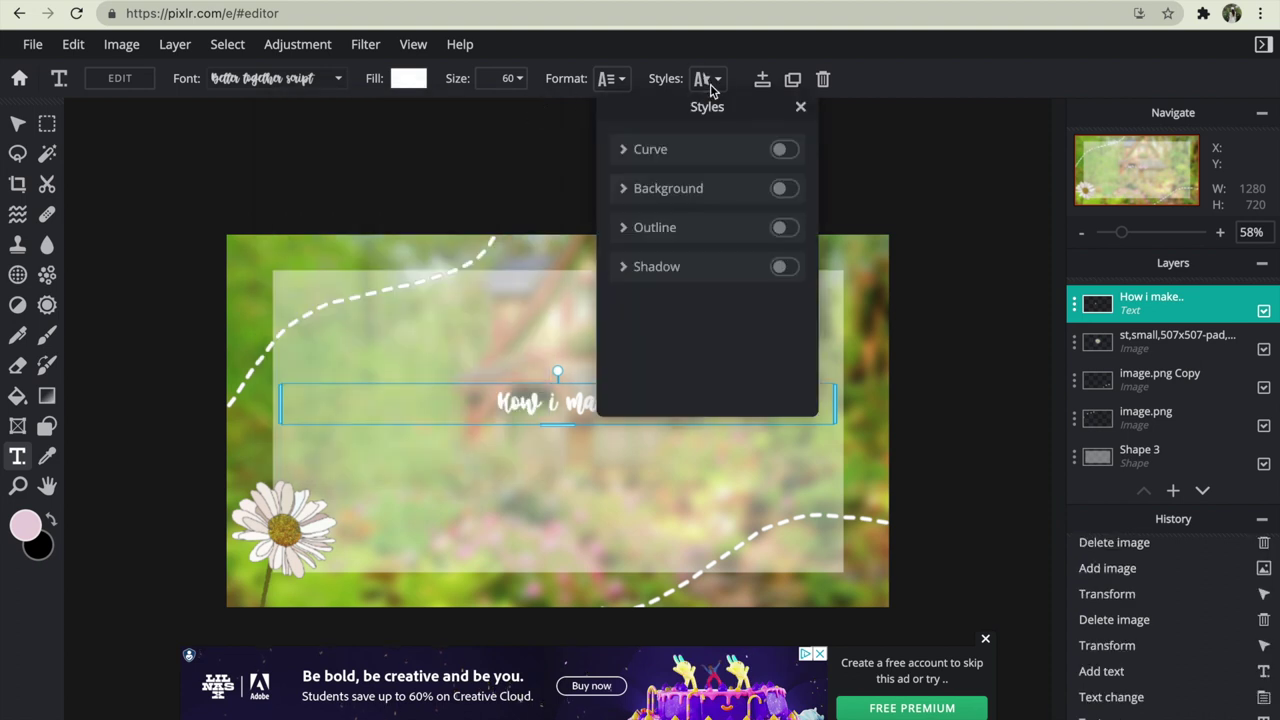
{"action": "left_click", "coordinate": [784, 227]}
{"action": "left_click", "coordinate": [789, 272]}
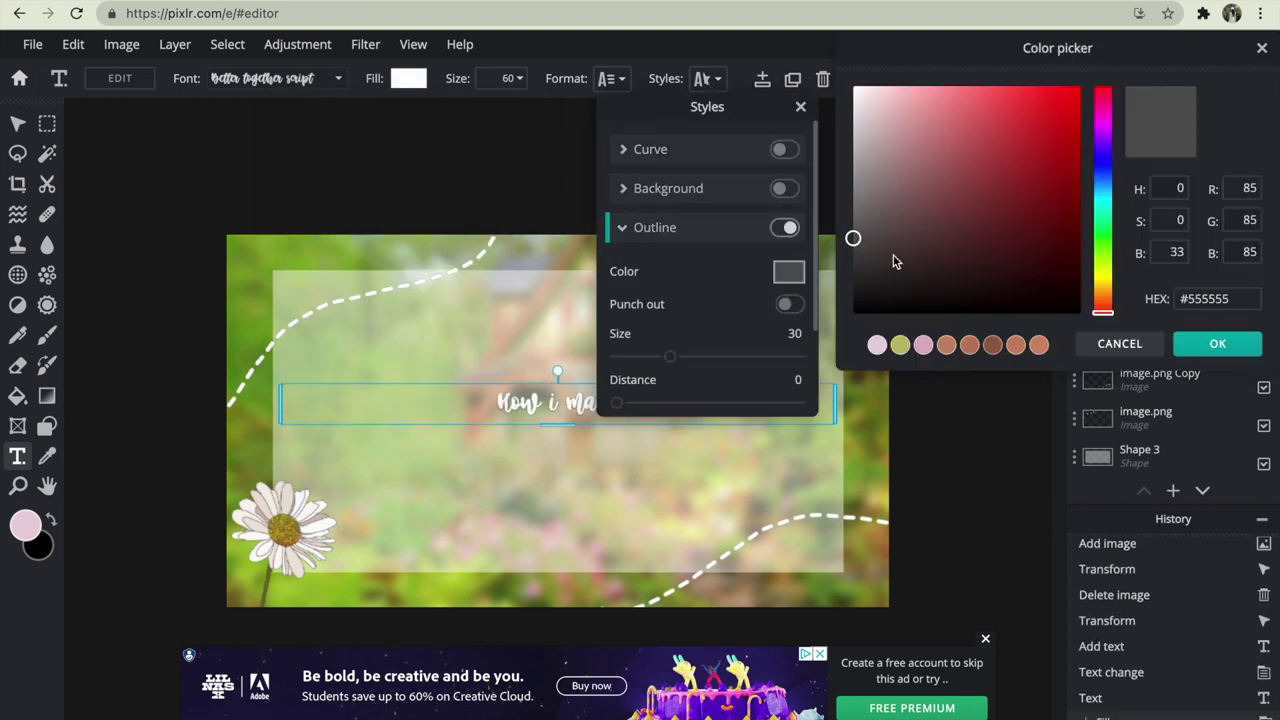
{"action": "left_click", "coordinate": [901, 346]}
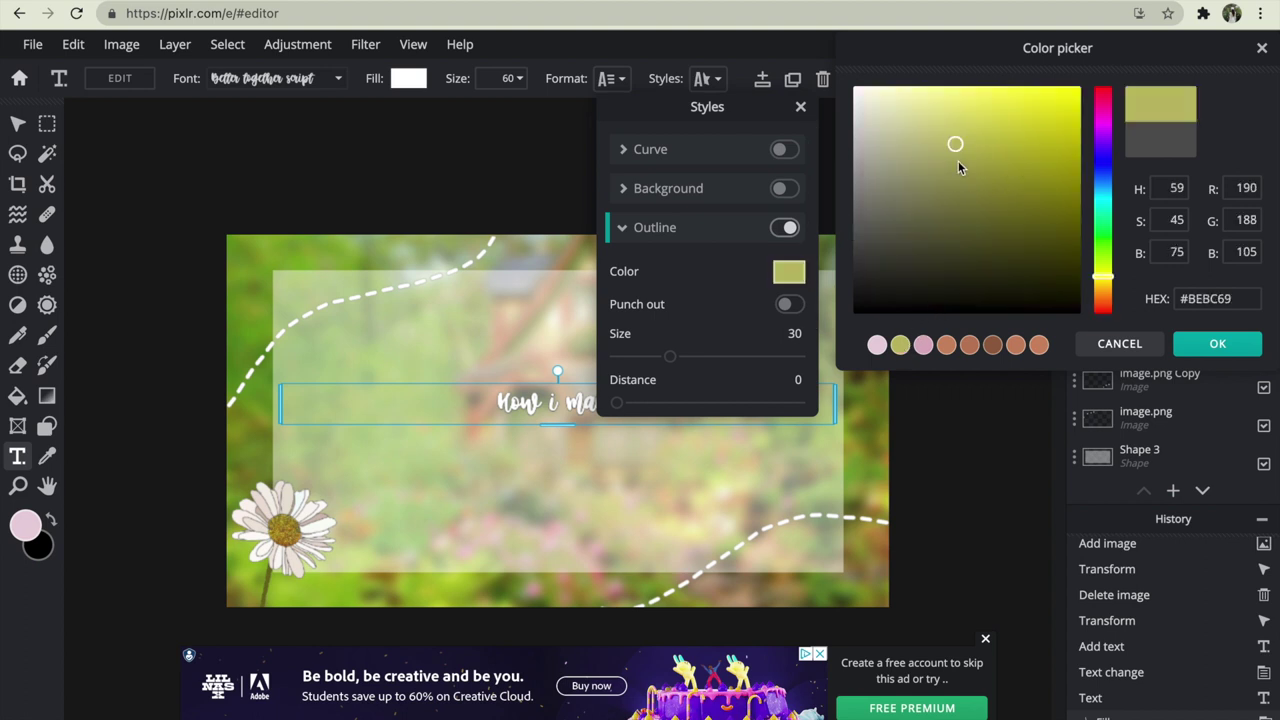
{"action": "left_click_drag", "start_coordinate": [958, 168], "coordinate": [978, 166]}
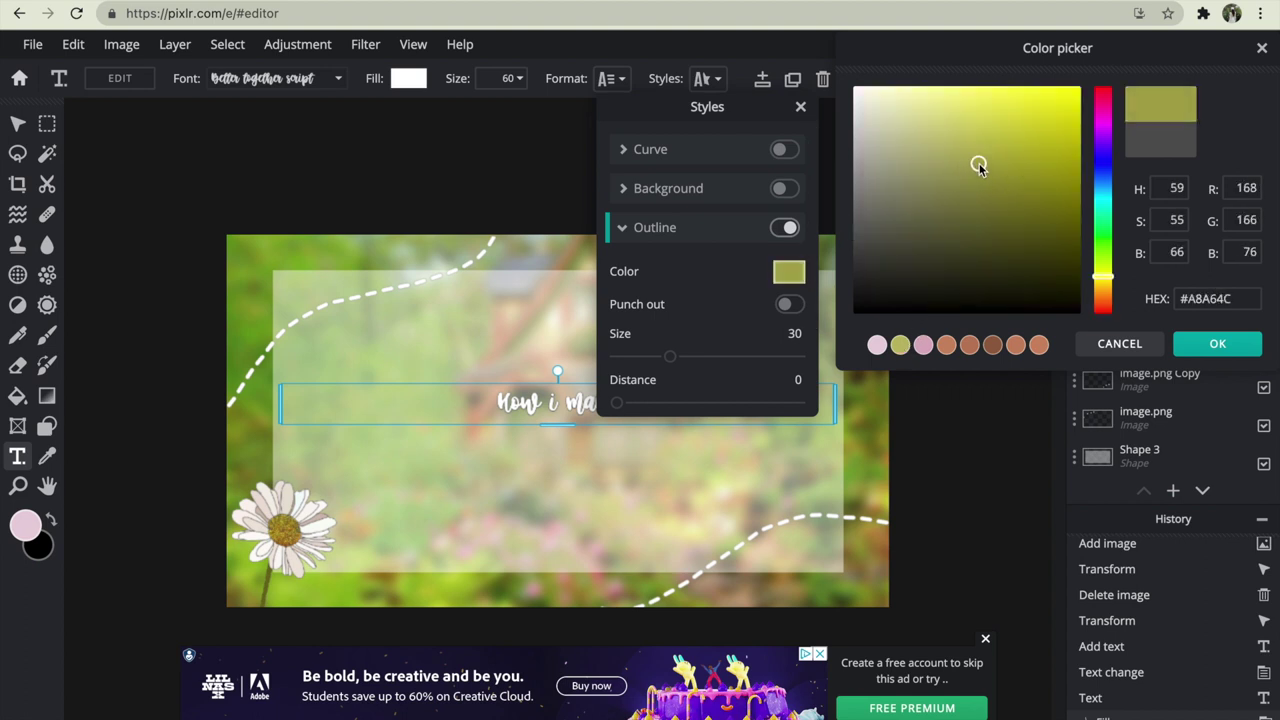
{"action": "left_click", "coordinate": [1217, 343]}
{"action": "left_click", "coordinate": [730, 356]}
{"action": "left_click_drag", "start_coordinate": [730, 356], "coordinate": [846, 358]}
Turn on a drop shadow (Blur 30, Distance 30) for the title.
{"action": "scroll", "coordinate": [666, 363], "scroll_direction": "down", "scroll_amount": 2}
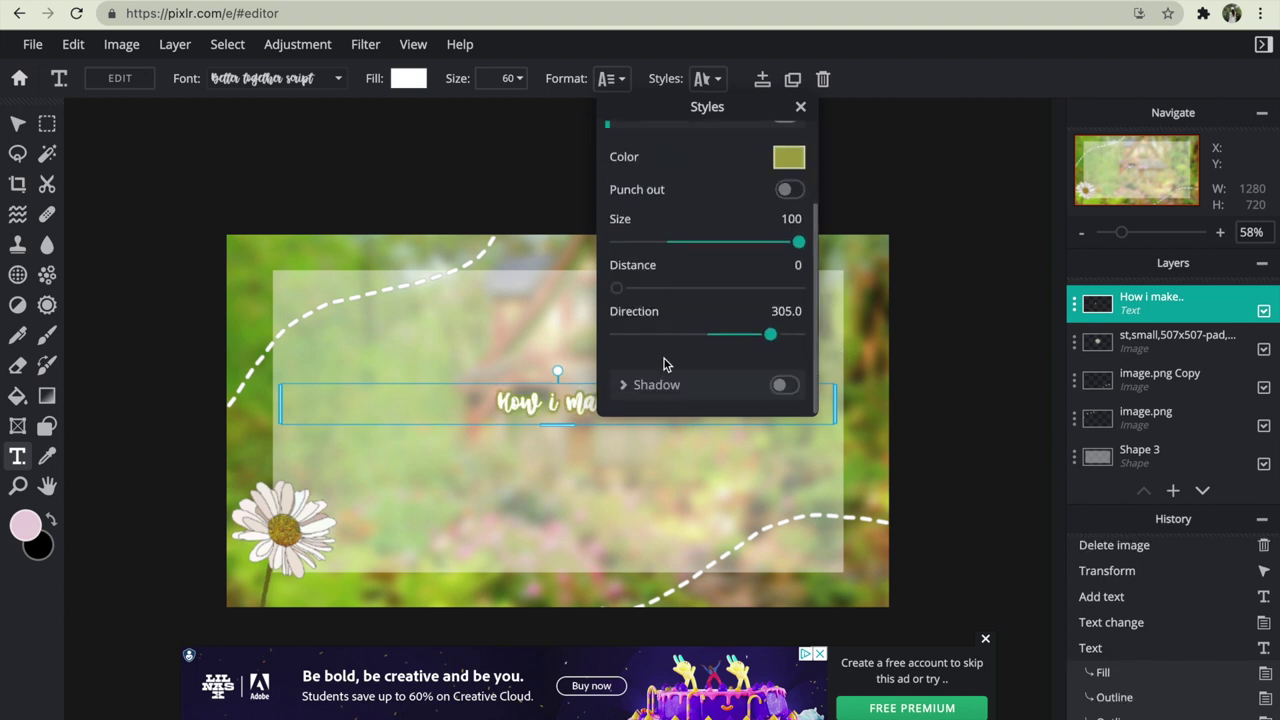
{"action": "left_click", "coordinate": [783, 387]}
{"action": "scroll", "coordinate": [740, 330], "scroll_direction": "down", "scroll_amount": 3}
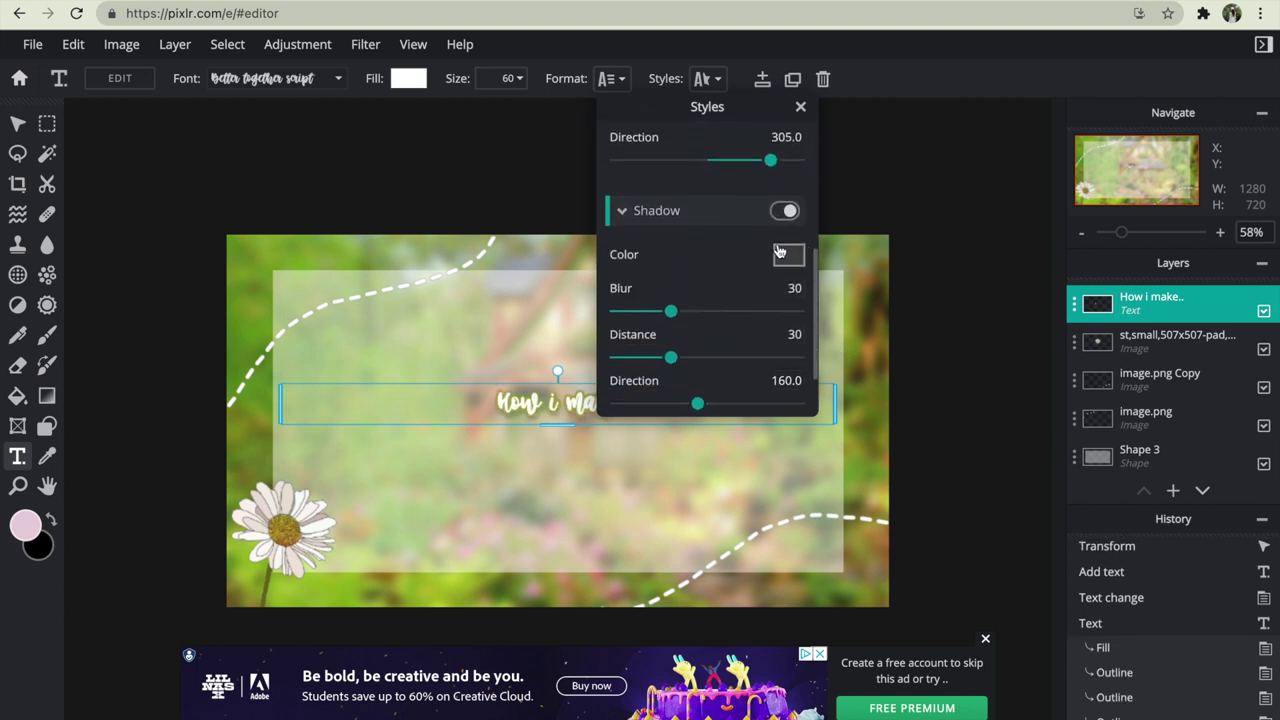
{"action": "left_click", "coordinate": [640, 221]}
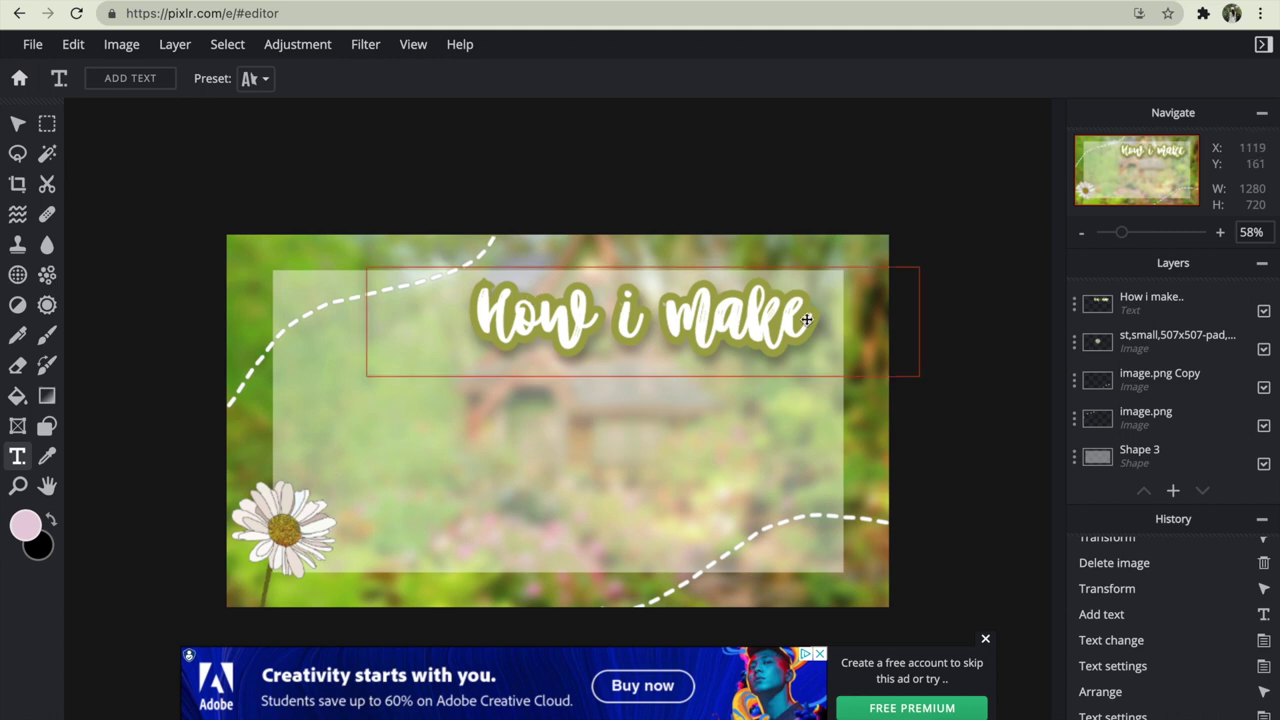
Duplicate the 'How i make' title as a new text layer.
{"action": "scroll", "coordinate": [807, 319], "scroll_direction": "up", "scroll_amount": 5}
{"action": "scroll", "coordinate": [807, 319], "scroll_direction": "down", "scroll_amount": 6}
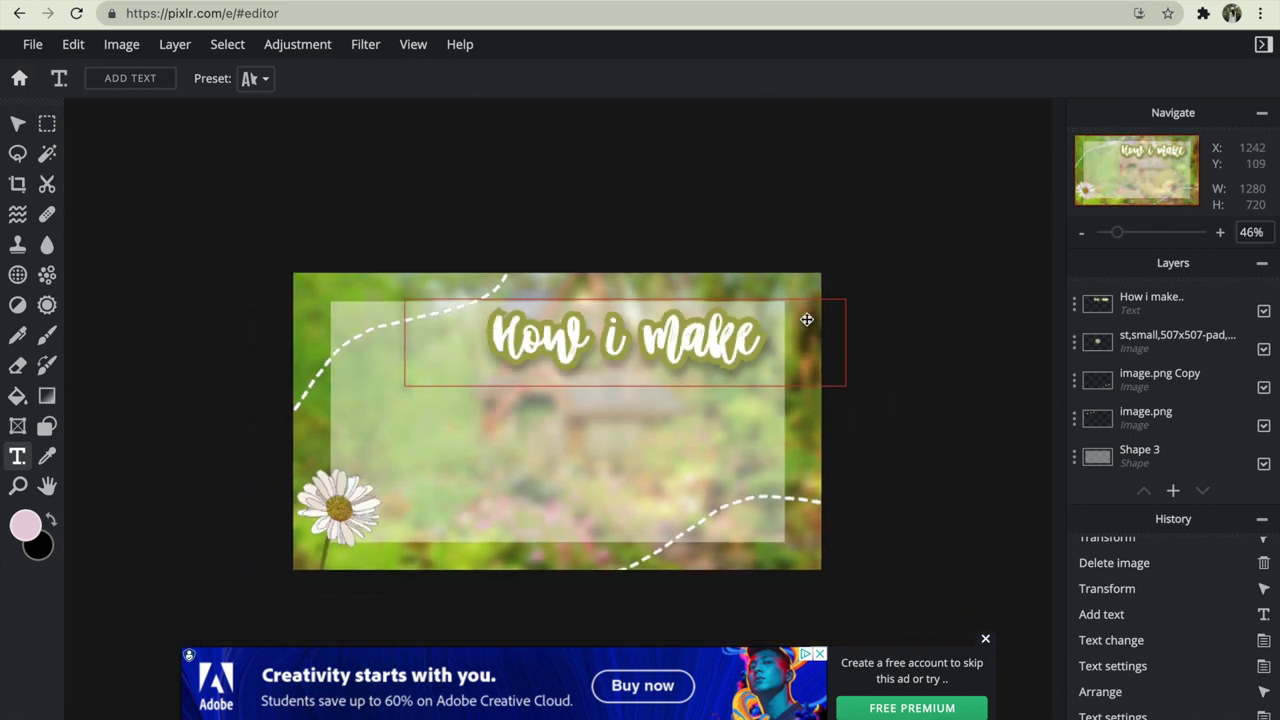
{"action": "left_click", "coordinate": [986, 641]}
{"action": "left_click", "coordinate": [629, 380]}
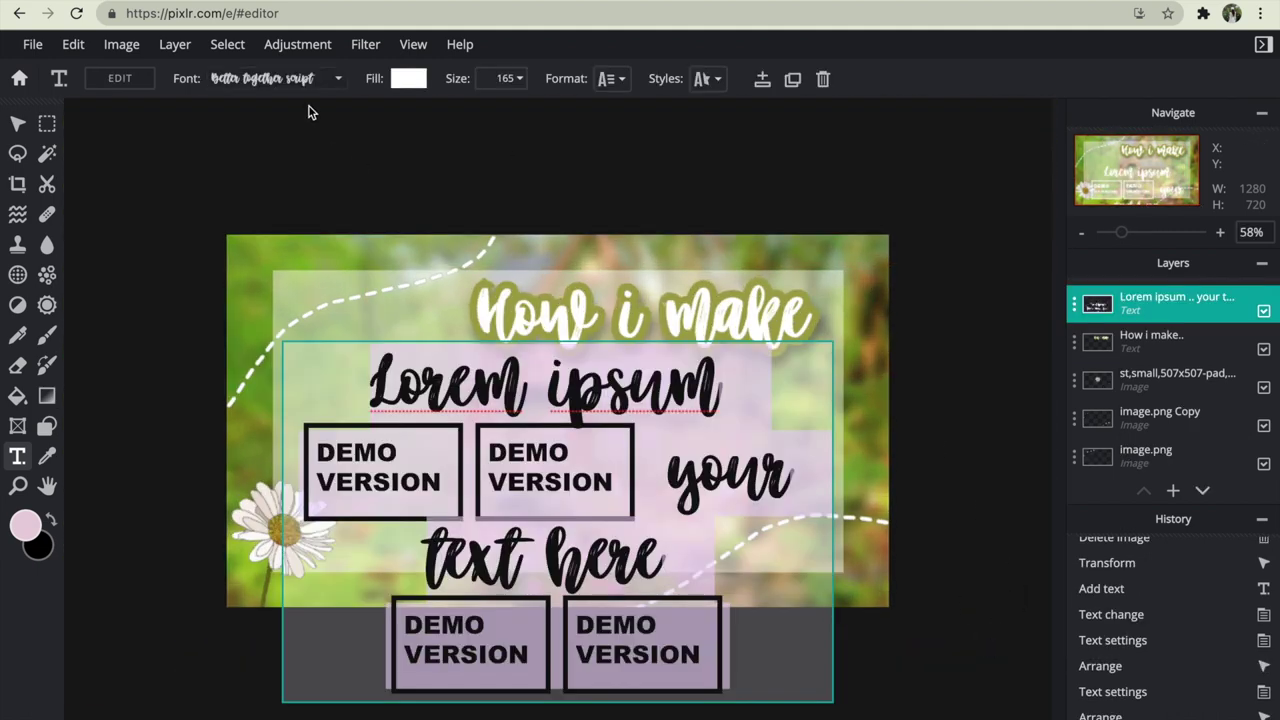
{"action": "left_click", "coordinate": [290, 86]}
{"action": "left_click", "coordinate": [569, 297]}
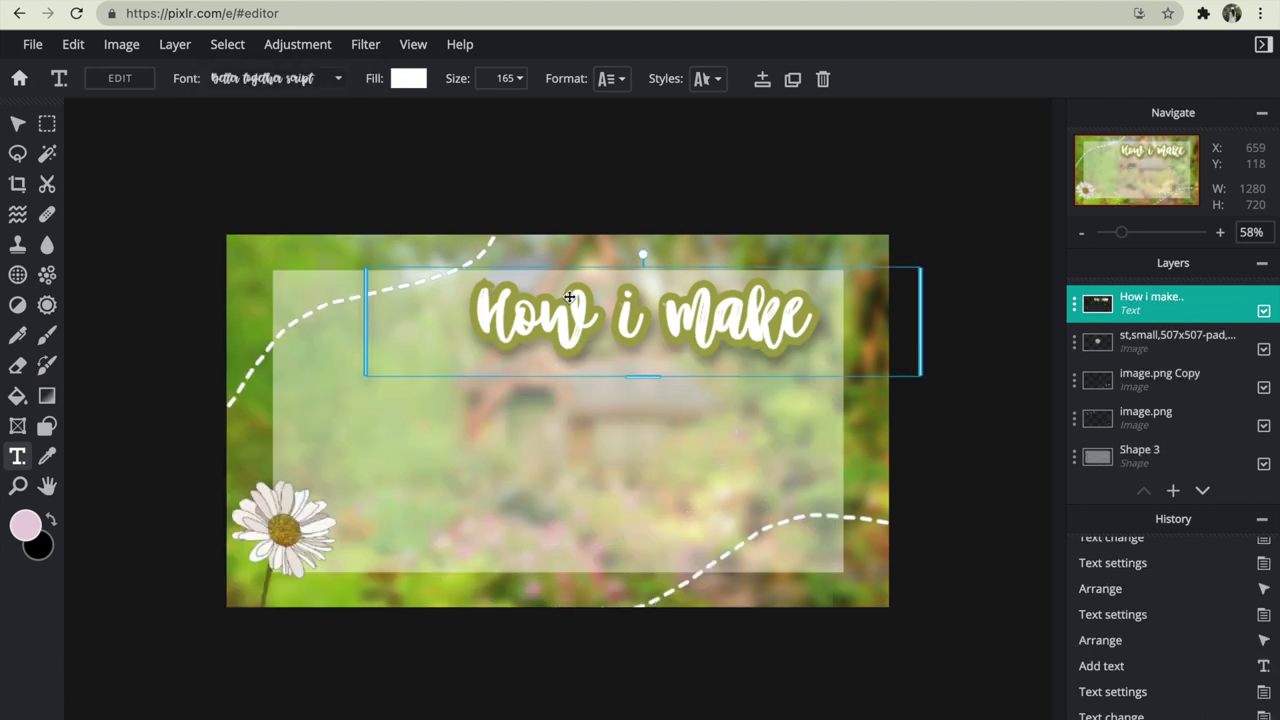
{"action": "key", "text": "ctrl+c"}
{"action": "key", "text": "ctrl+v"}
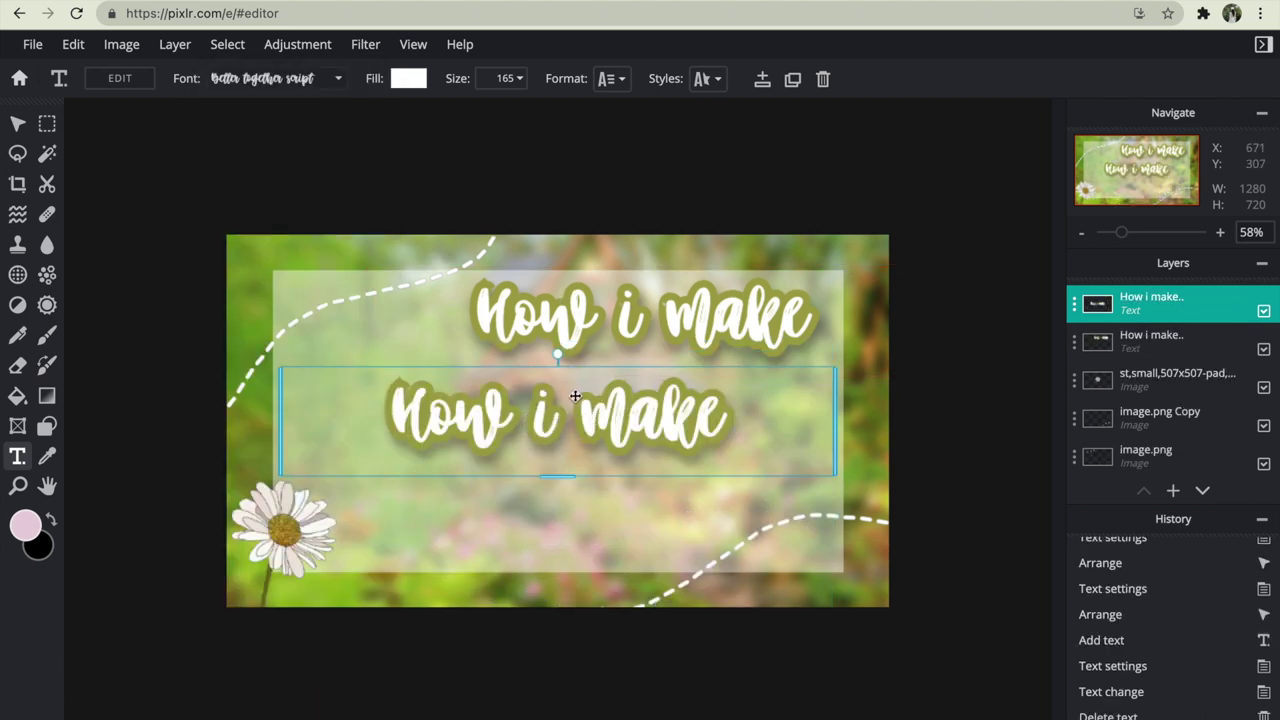
{"action": "double_click", "coordinate": [574, 396]}
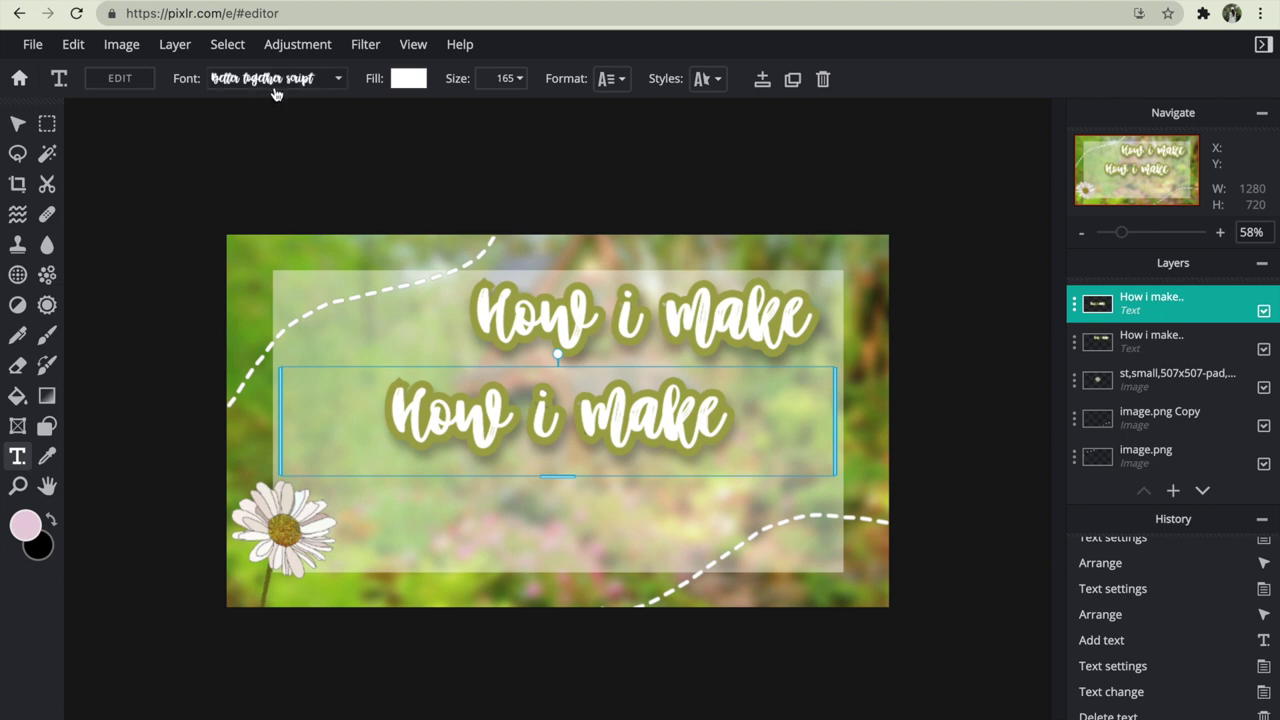
Set the copy to the ADELIA font and retype it as 'MY THUMBANILS'.
{"action": "left_click", "coordinate": [276, 88]}
{"action": "left_click", "coordinate": [291, 212]}
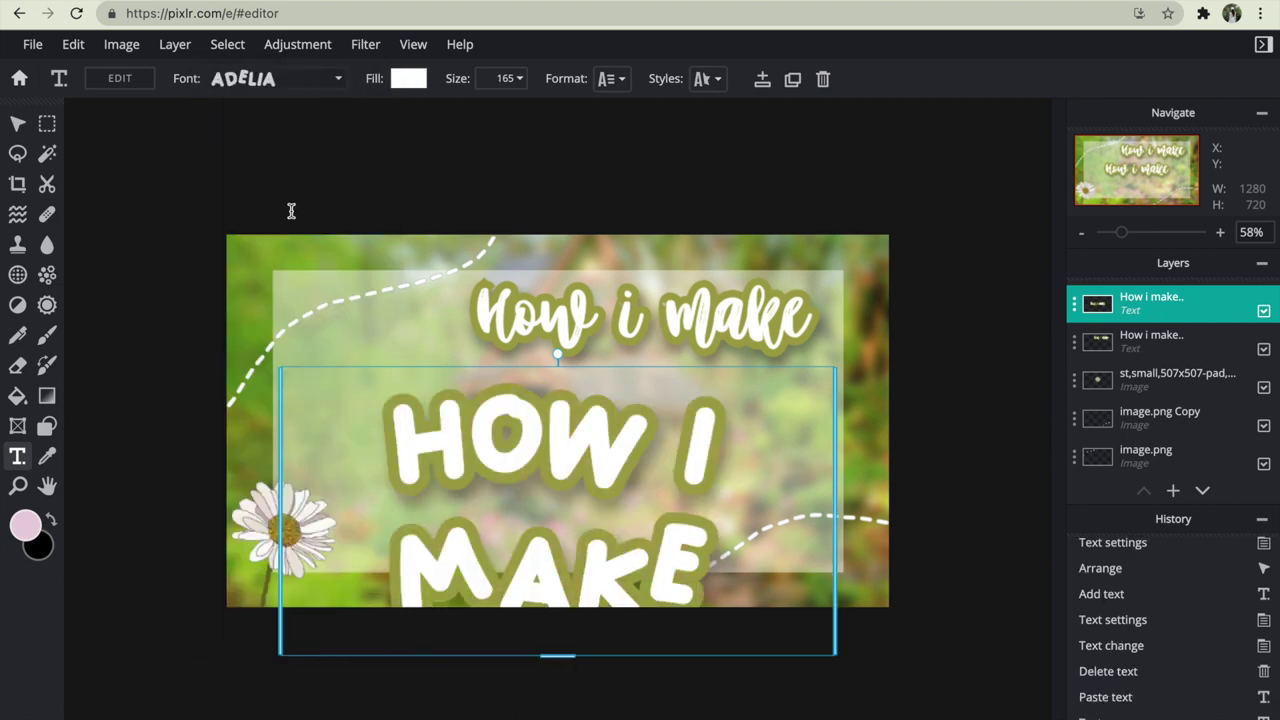
{"action": "double_click", "coordinate": [628, 533]}
{"action": "key", "text": "BackSpace"}
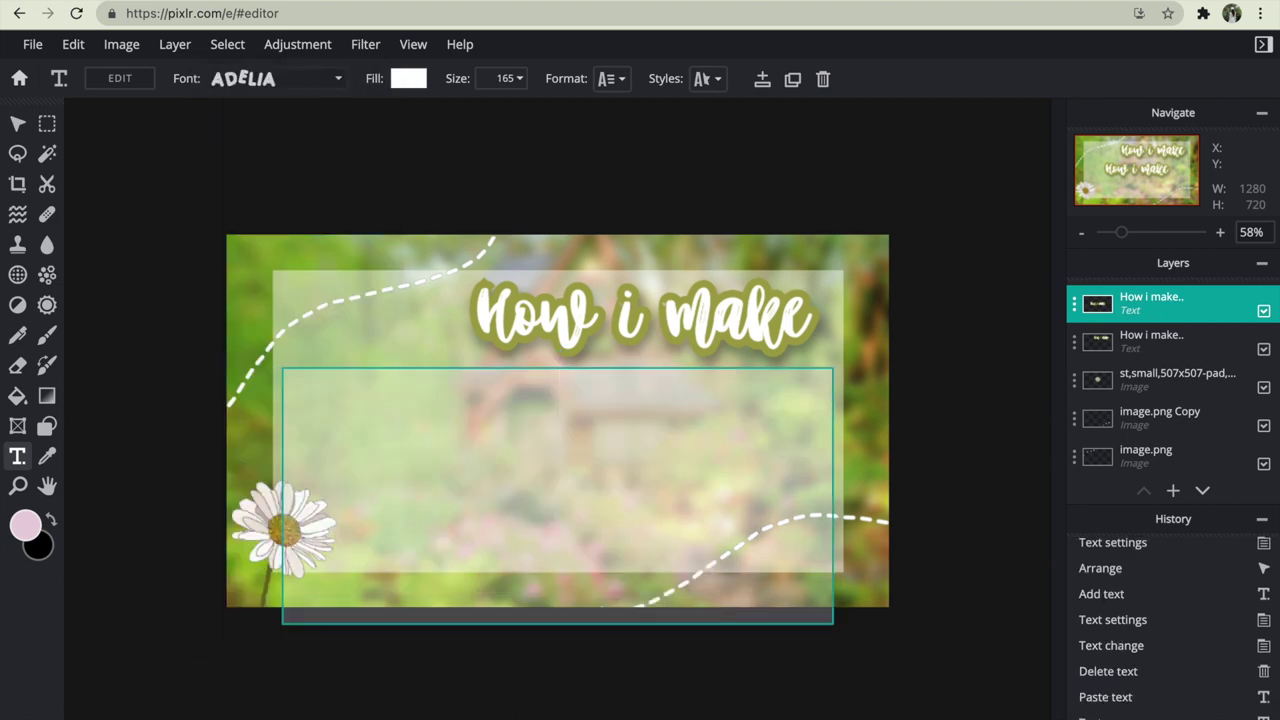
{"action": "type", "text": "MY THUMBANILS"}
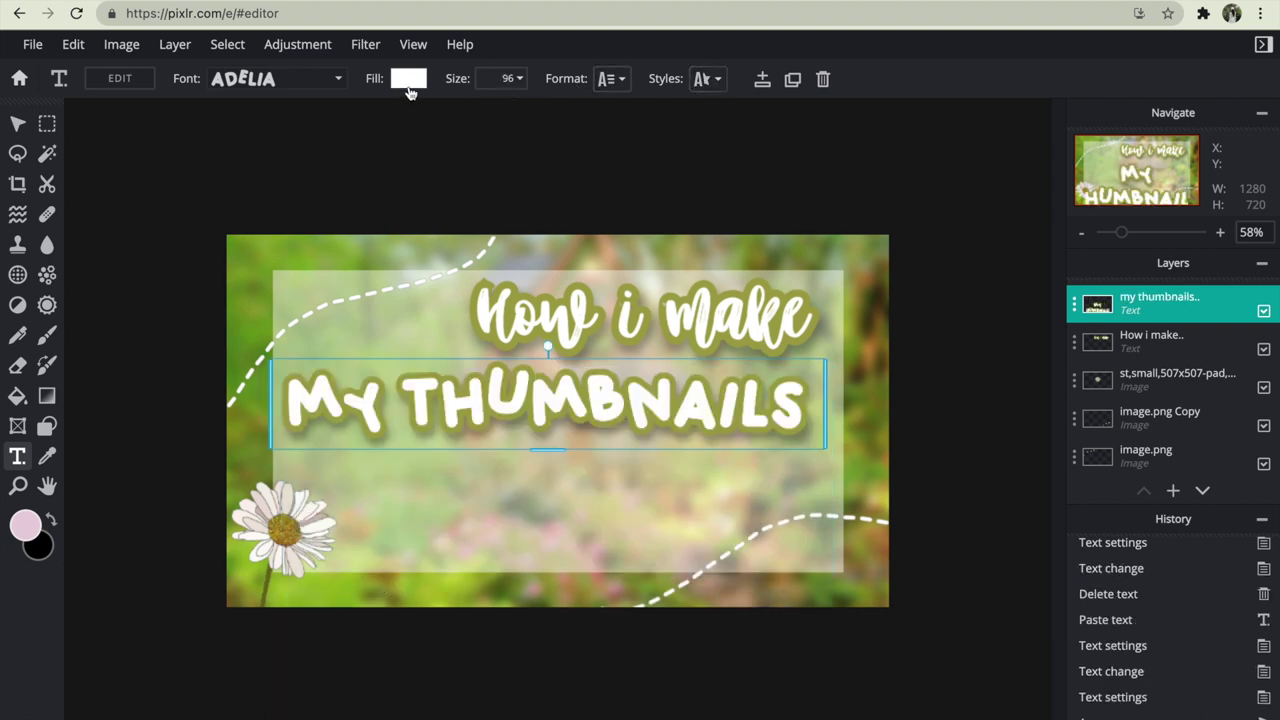
Give the new text line an olive fill.
{"action": "left_click", "coordinate": [408, 80]}
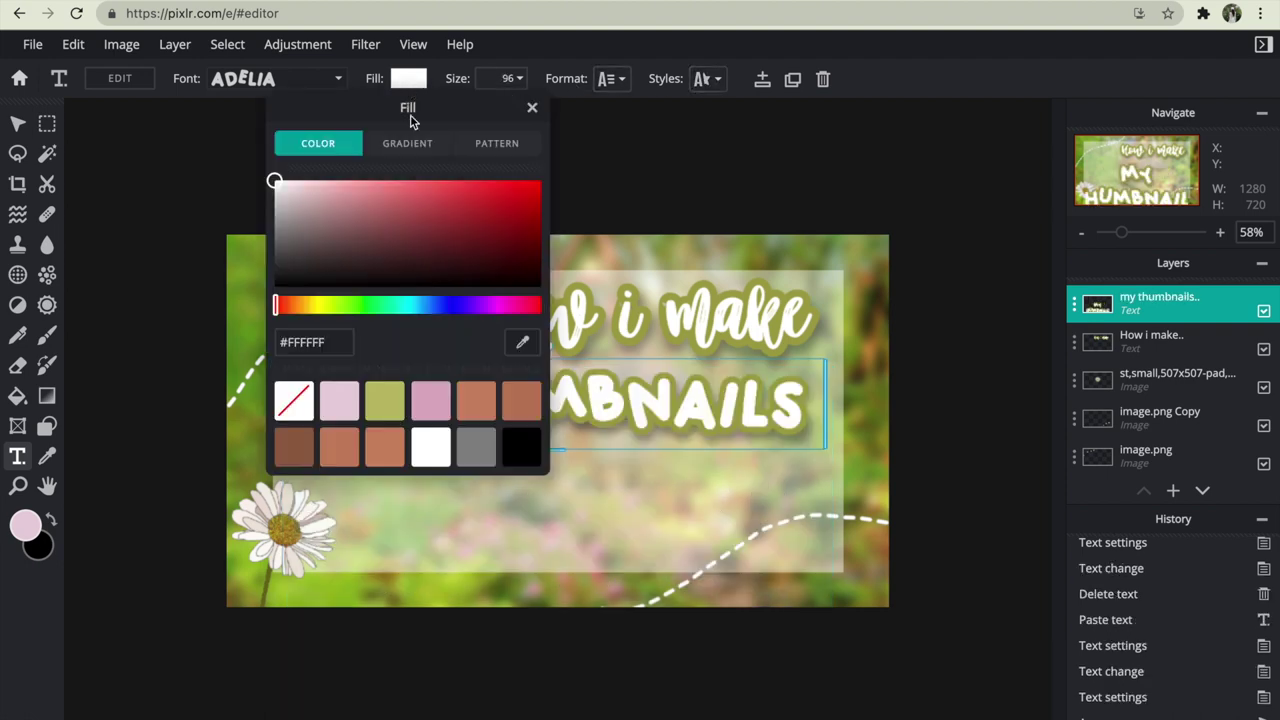
{"action": "left_click", "coordinate": [385, 403]}
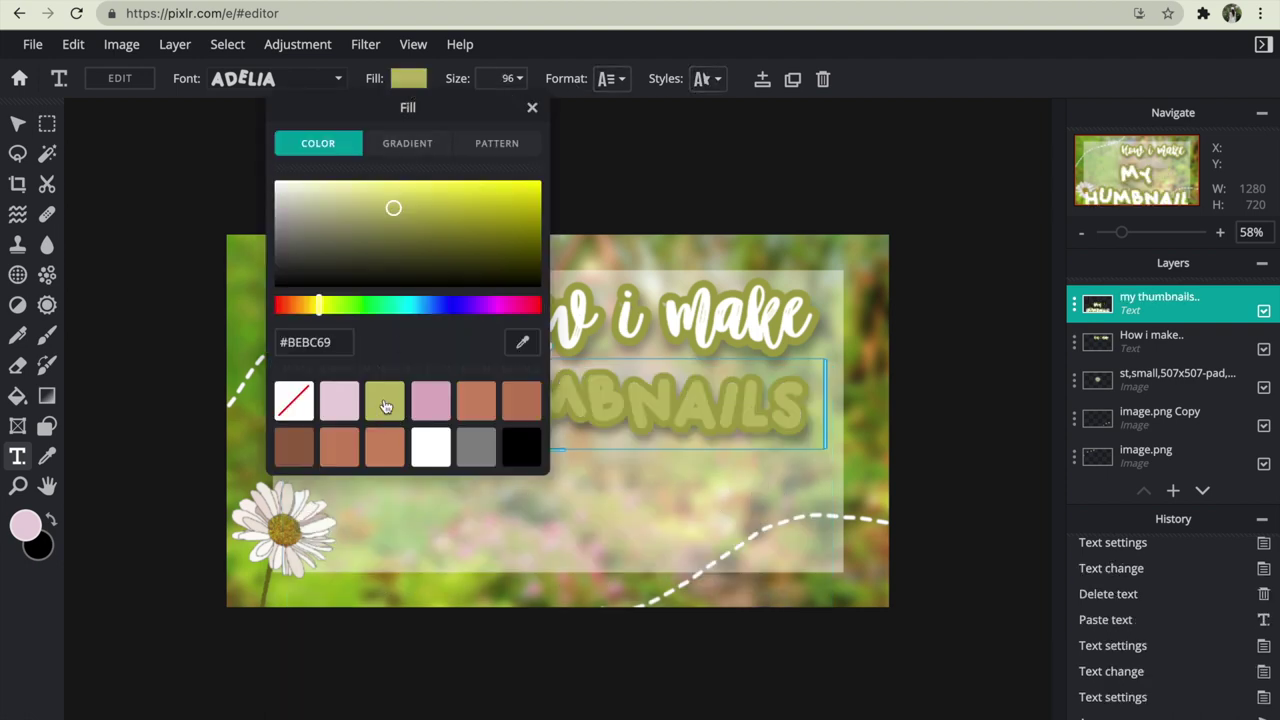
{"action": "left_click", "coordinate": [532, 108]}
{"action": "left_click", "coordinate": [703, 79]}
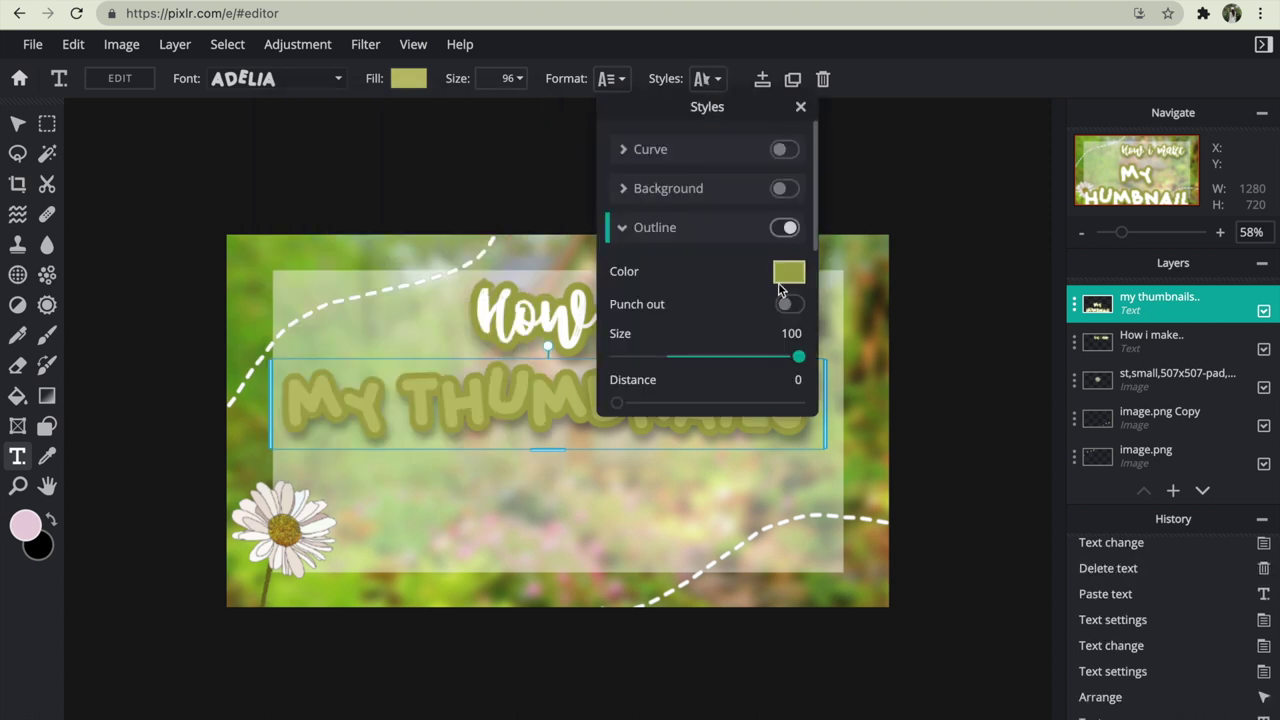
{"action": "scroll", "coordinate": [783, 286], "scroll_direction": "down", "scroll_amount": 2}
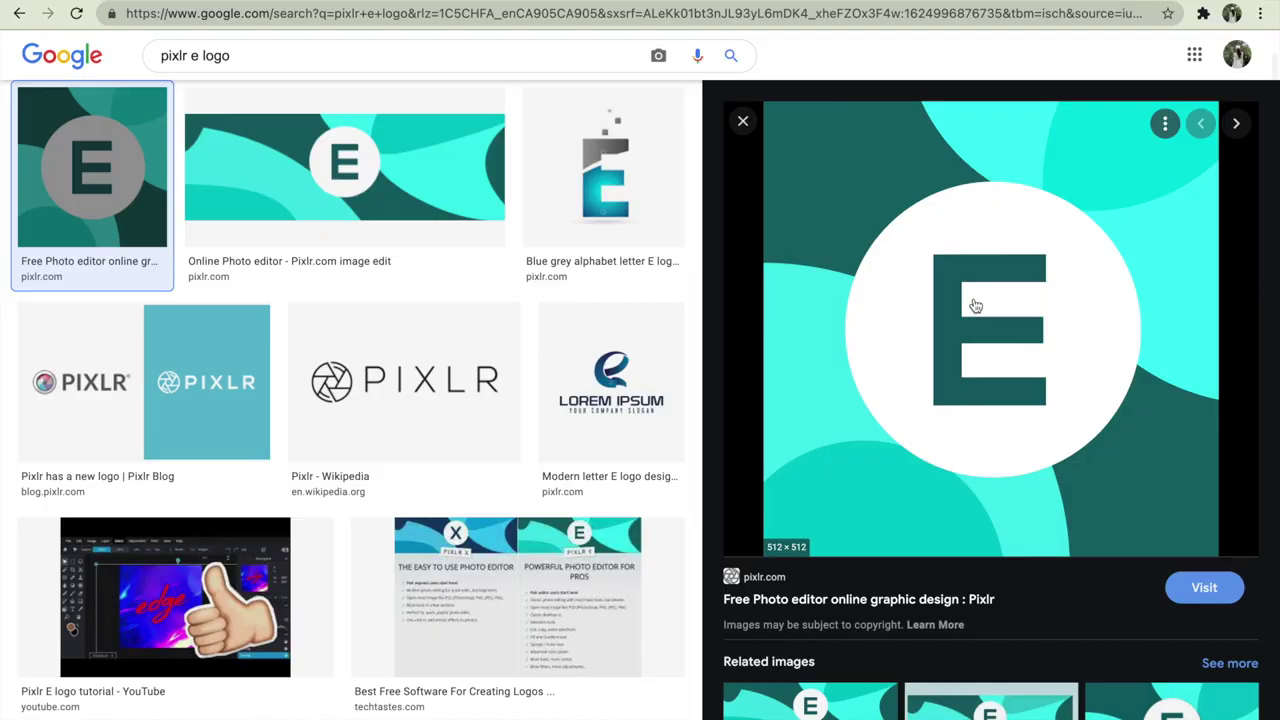
Copy the Pixlr E logo from Google Images and paste it into the thumbnail.
{"action": "right_click", "coordinate": [976, 298]}
{"action": "left_click", "coordinate": [1013, 496]}
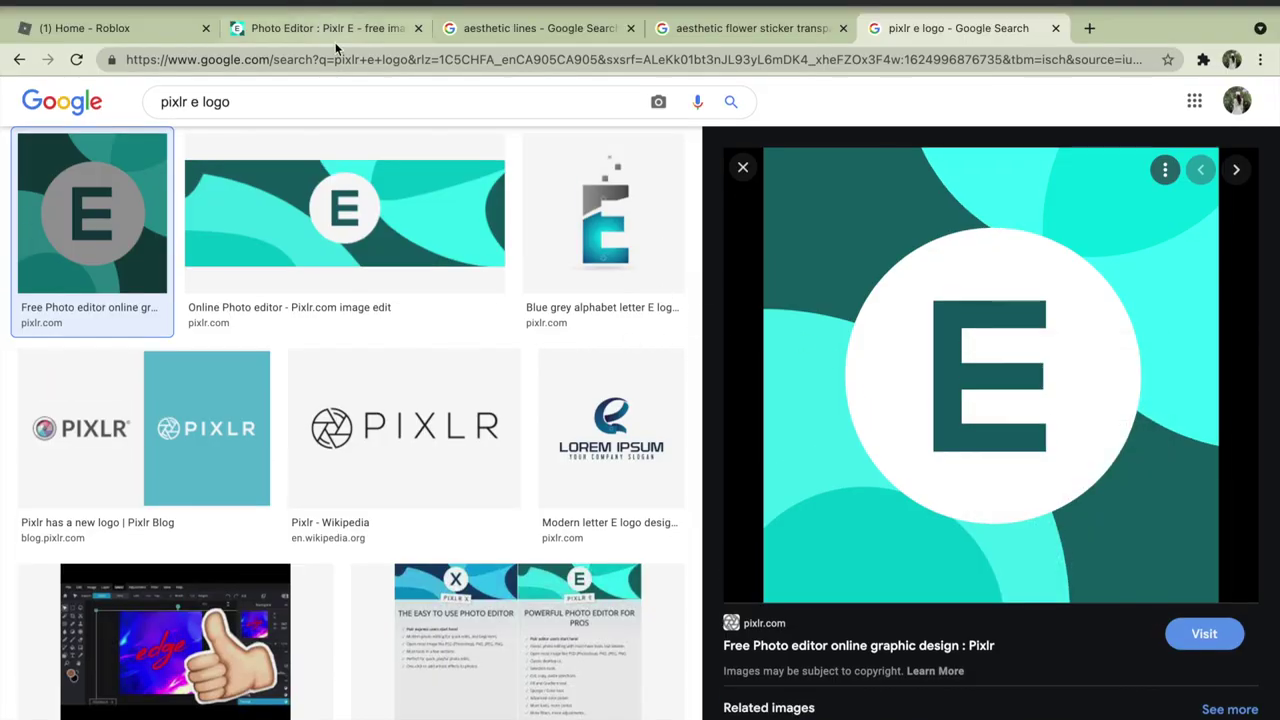
{"action": "left_click", "coordinate": [326, 30]}
{"action": "key", "text": "ctrl+v"}
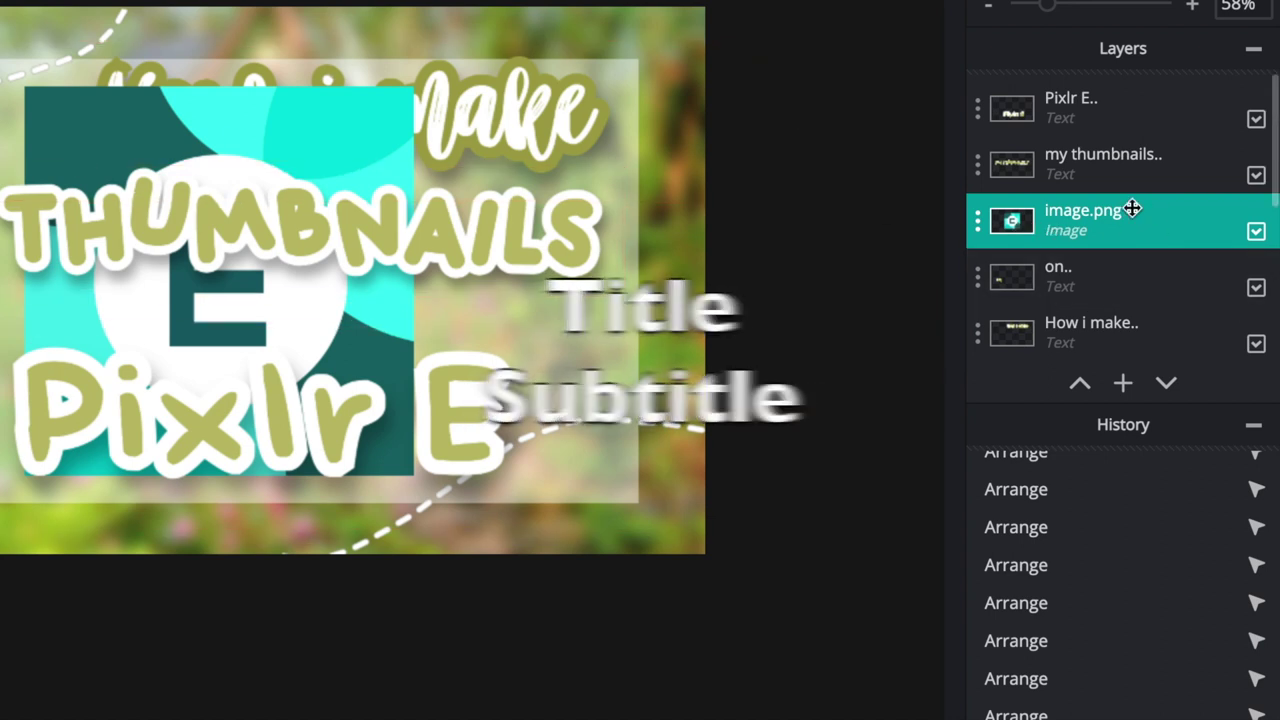
Move the logo layer to the top, shrink it to 189 px and place it beside 'on Pixlr E'.
{"action": "left_click_drag", "start_coordinate": [1114, 224], "coordinate": [1110, 95]}
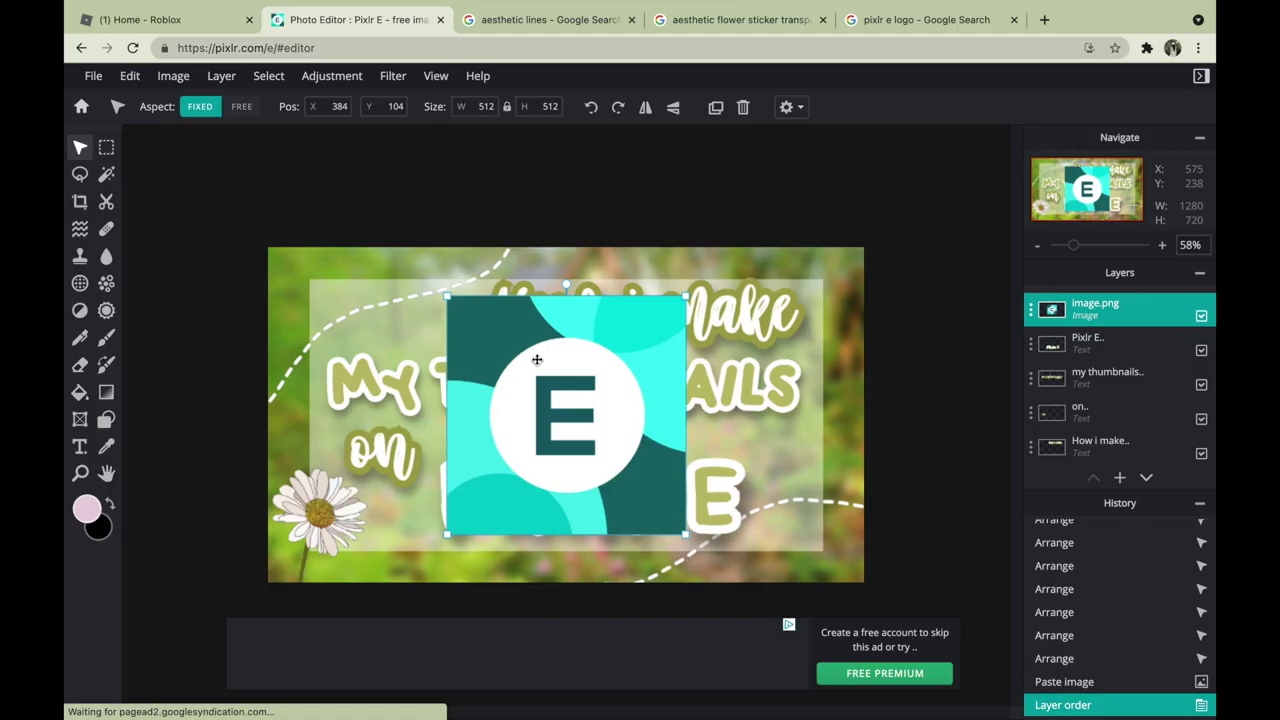
{"action": "left_click_drag", "start_coordinate": [403, 101], "coordinate": [632, 167]}
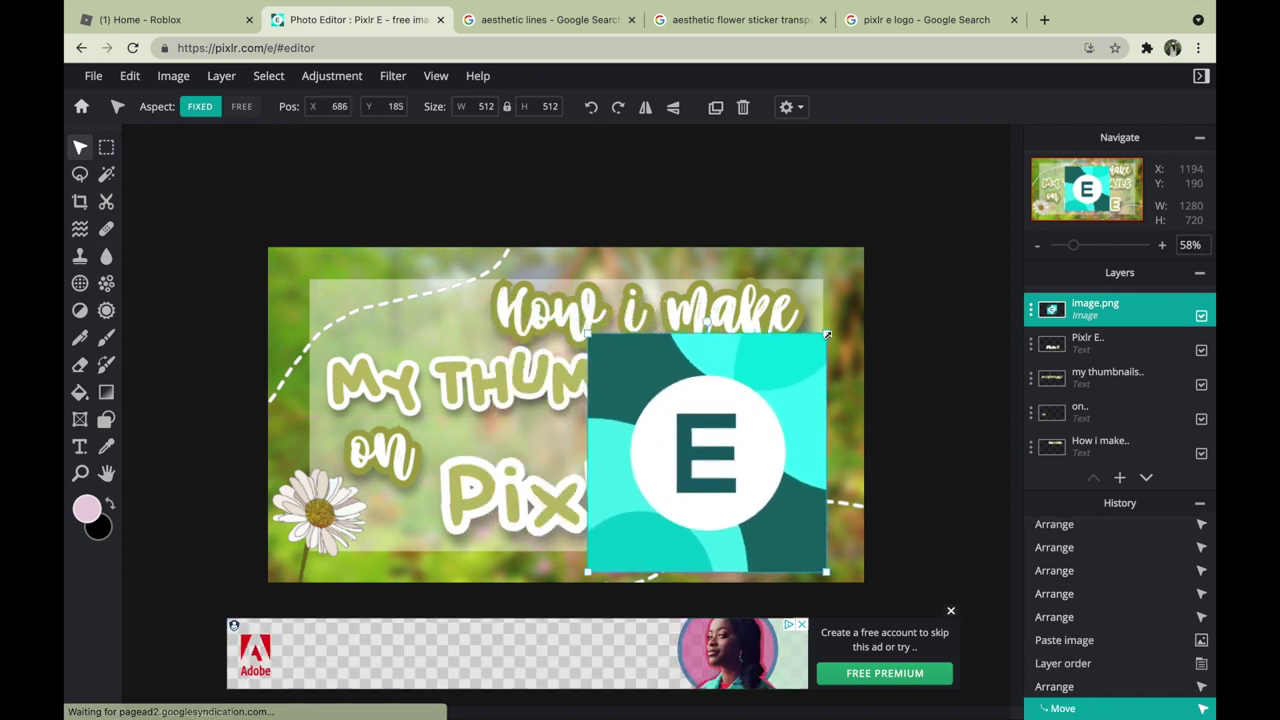
{"action": "left_click_drag", "start_coordinate": [819, 345], "coordinate": [826, 440]}
{"action": "left_click_drag", "start_coordinate": [589, 503], "coordinate": [577, 477]}
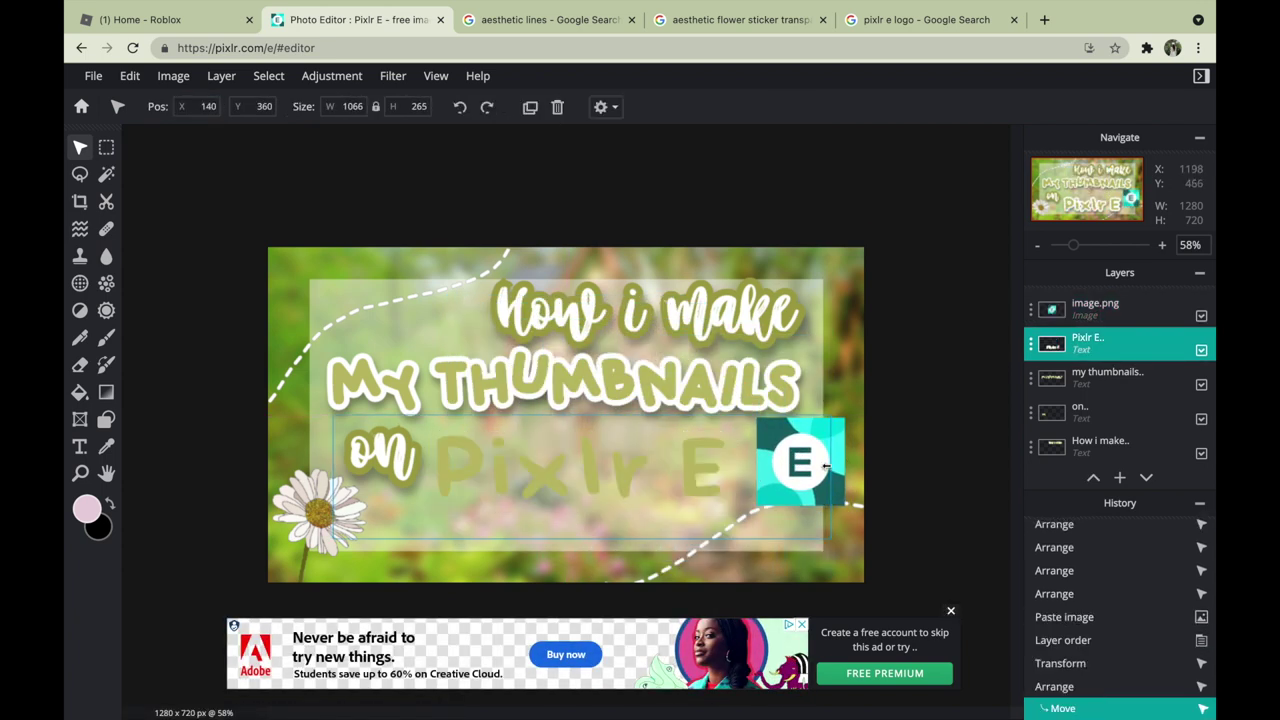
{"action": "left_click_drag", "start_coordinate": [826, 467], "coordinate": [786, 476]}
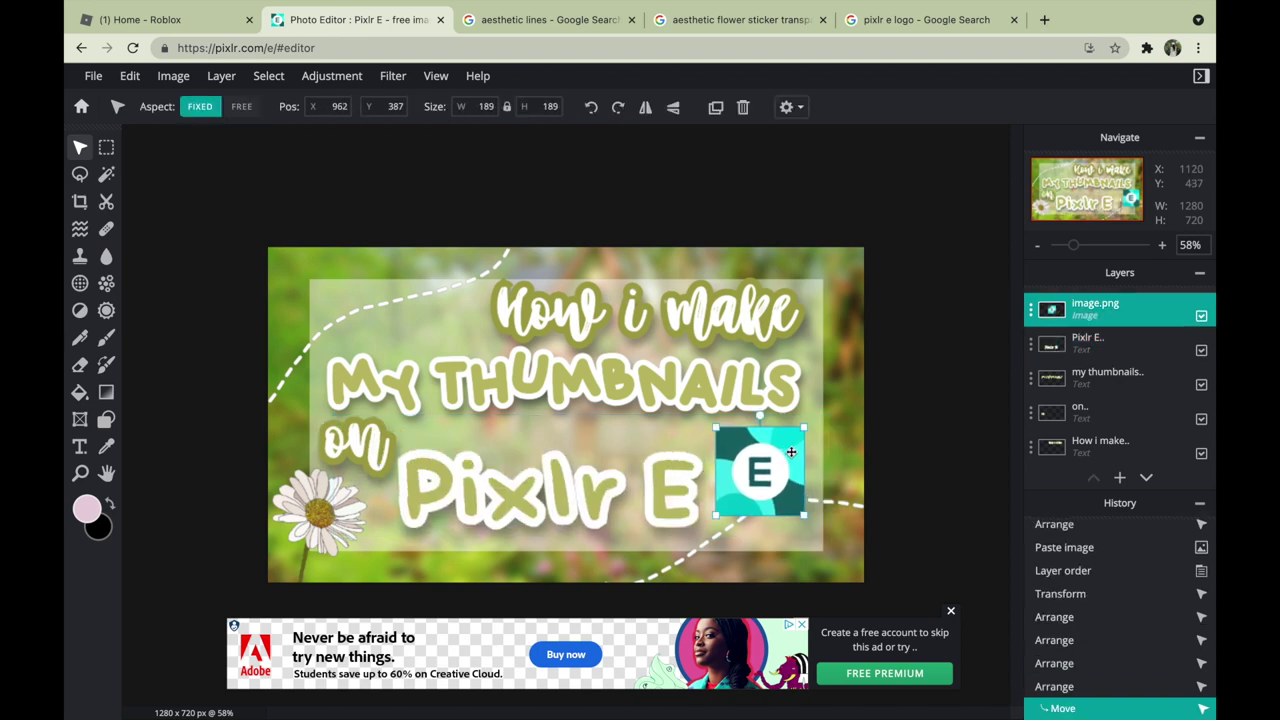
Nudge the 'on Pixlr E' text slightly down.
{"action": "double_click", "coordinate": [509, 455]}
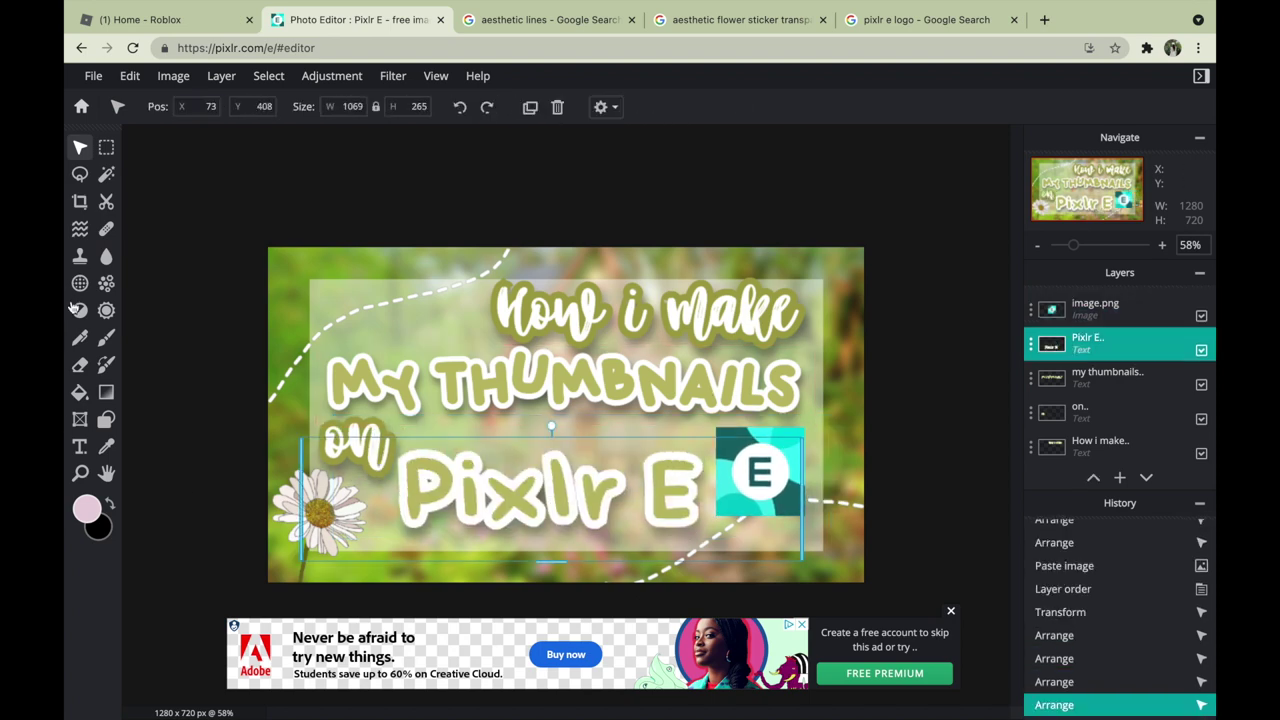
{"action": "left_click", "coordinate": [491, 463]}
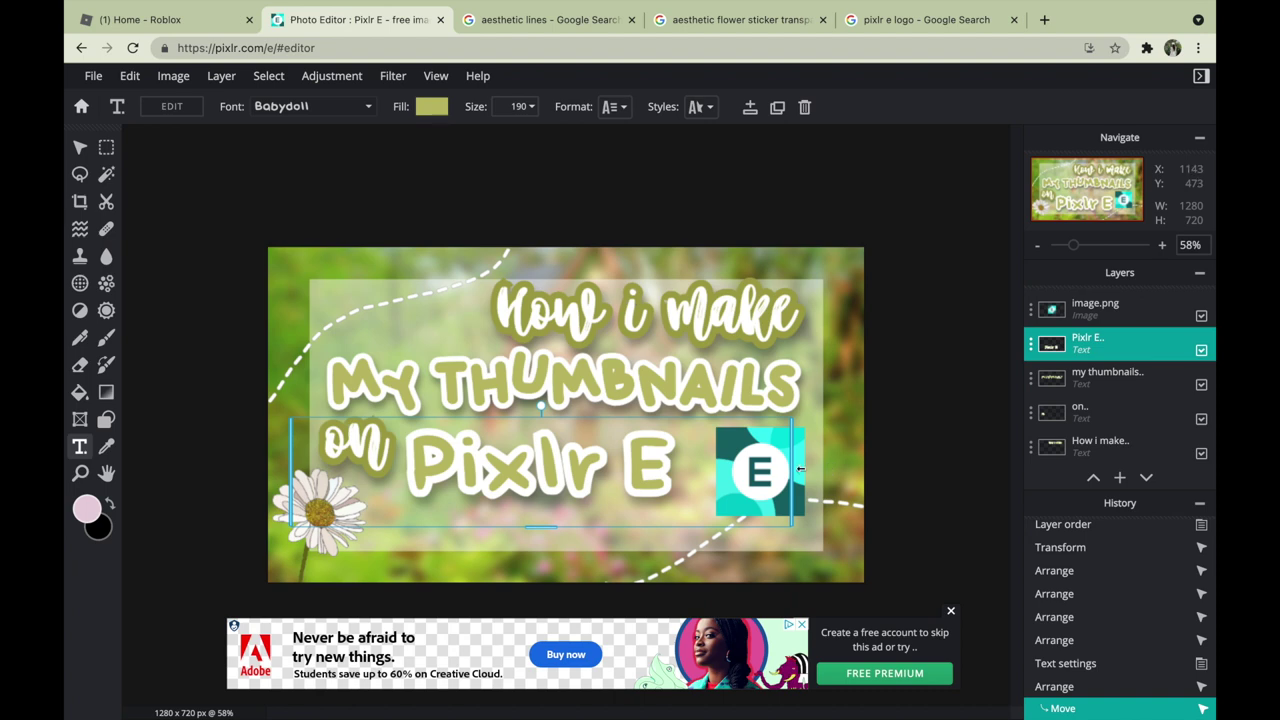
{"action": "key", "text": "ctrl+z"}
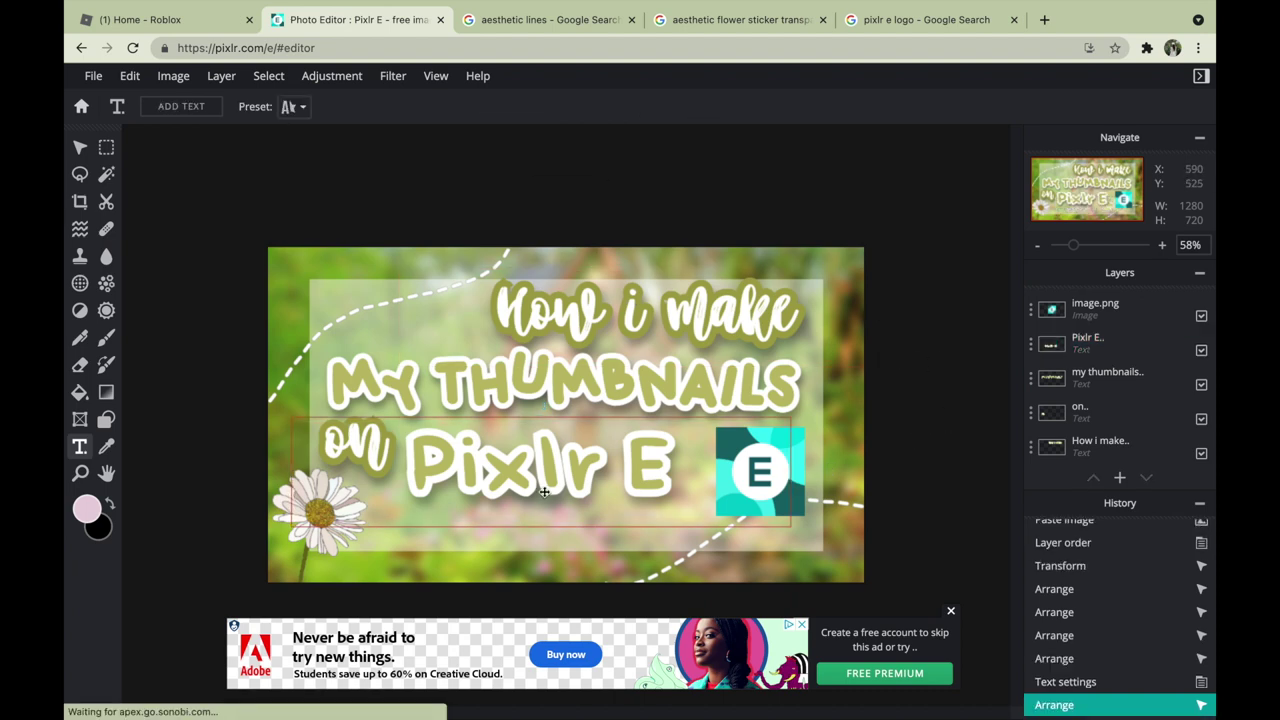
{"action": "left_click_drag", "start_coordinate": [543, 492], "coordinate": [543, 522]}
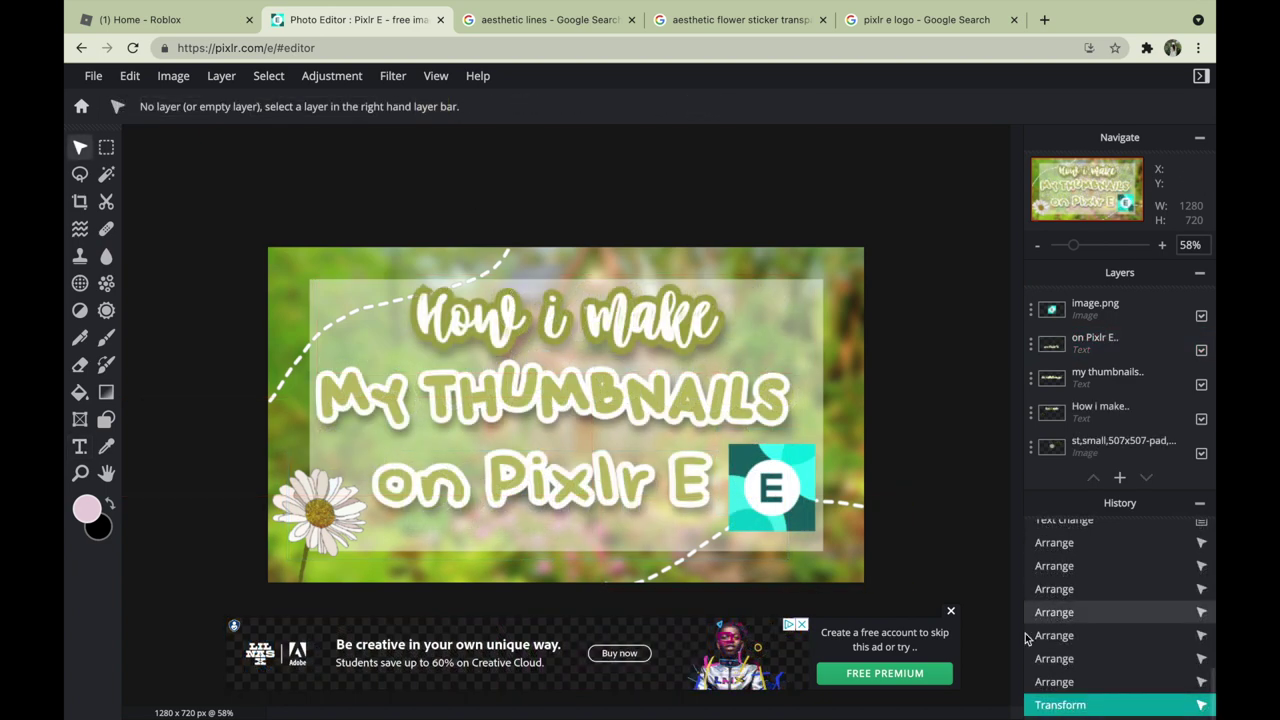
{"action": "left_click", "coordinate": [950, 613]}
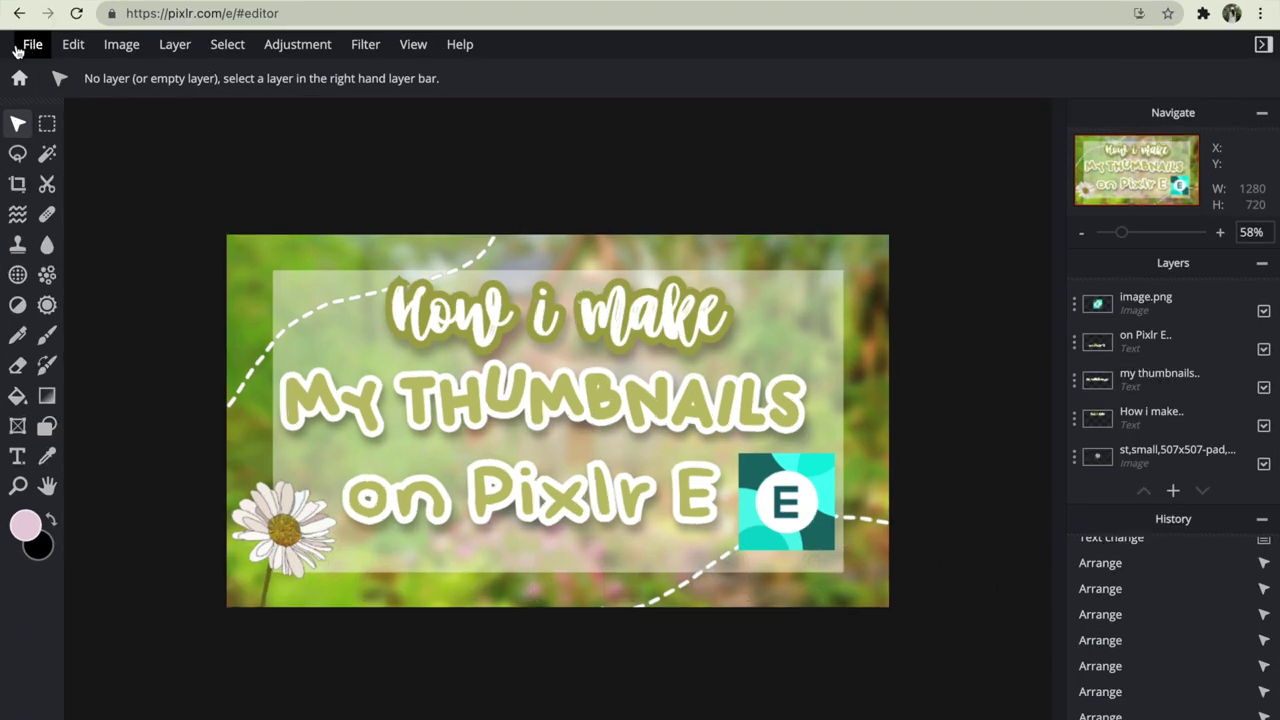
Download the thumbnail as ThumbnailTutorial.jpg, 1280×720, at 100% quality.
{"action": "left_click", "coordinate": [16, 51]}
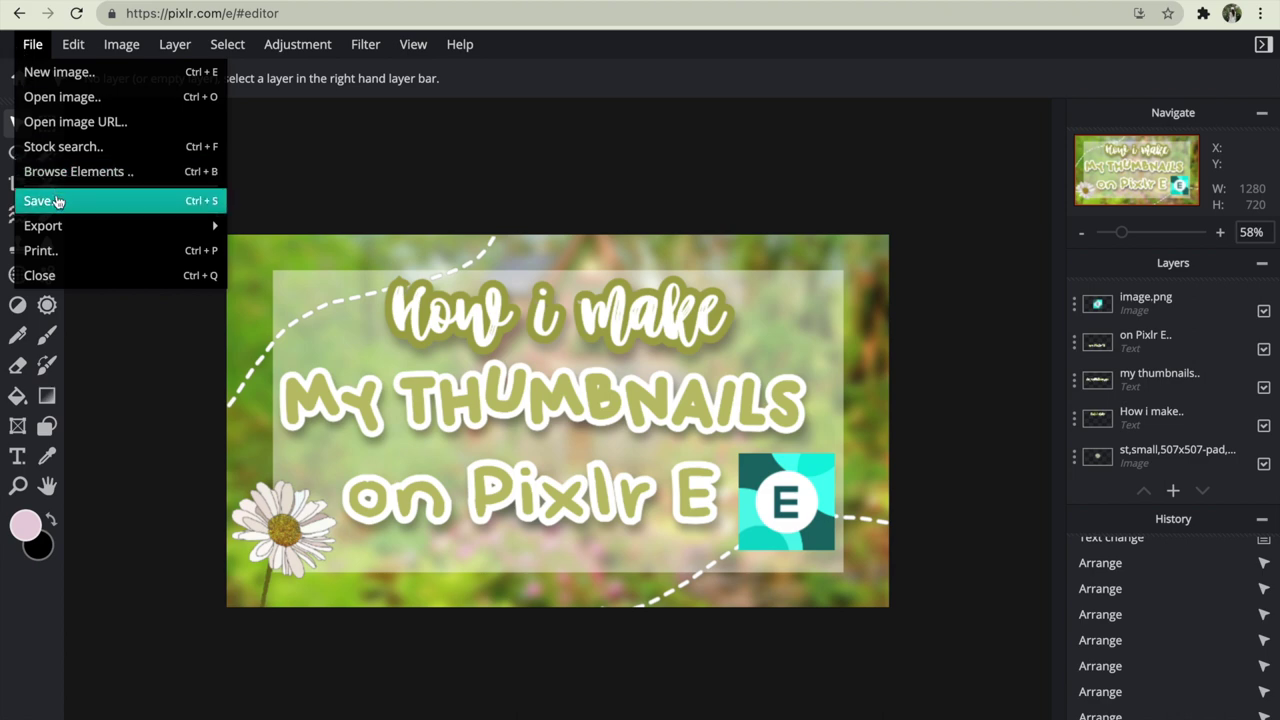
{"action": "left_click", "coordinate": [56, 201]}
{"action": "left_click_drag", "start_coordinate": [1107, 285], "coordinate": [1154, 283]}
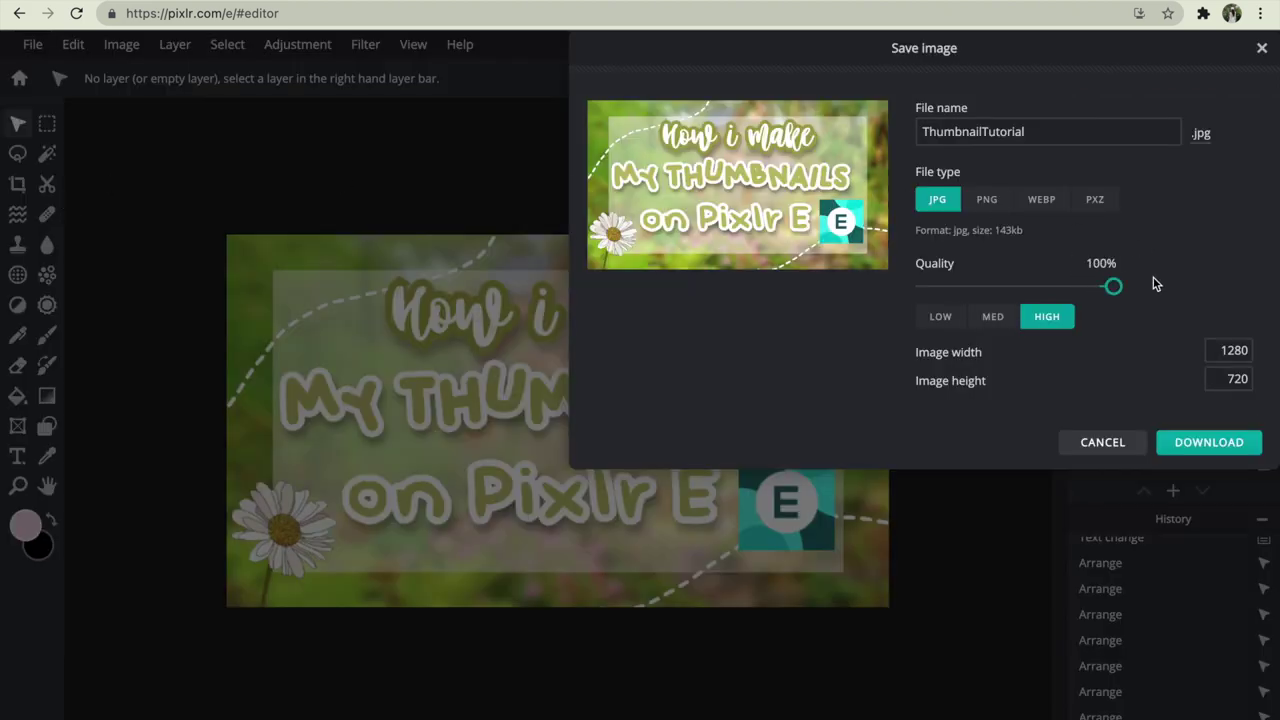
{"action": "left_click", "coordinate": [1196, 445]}
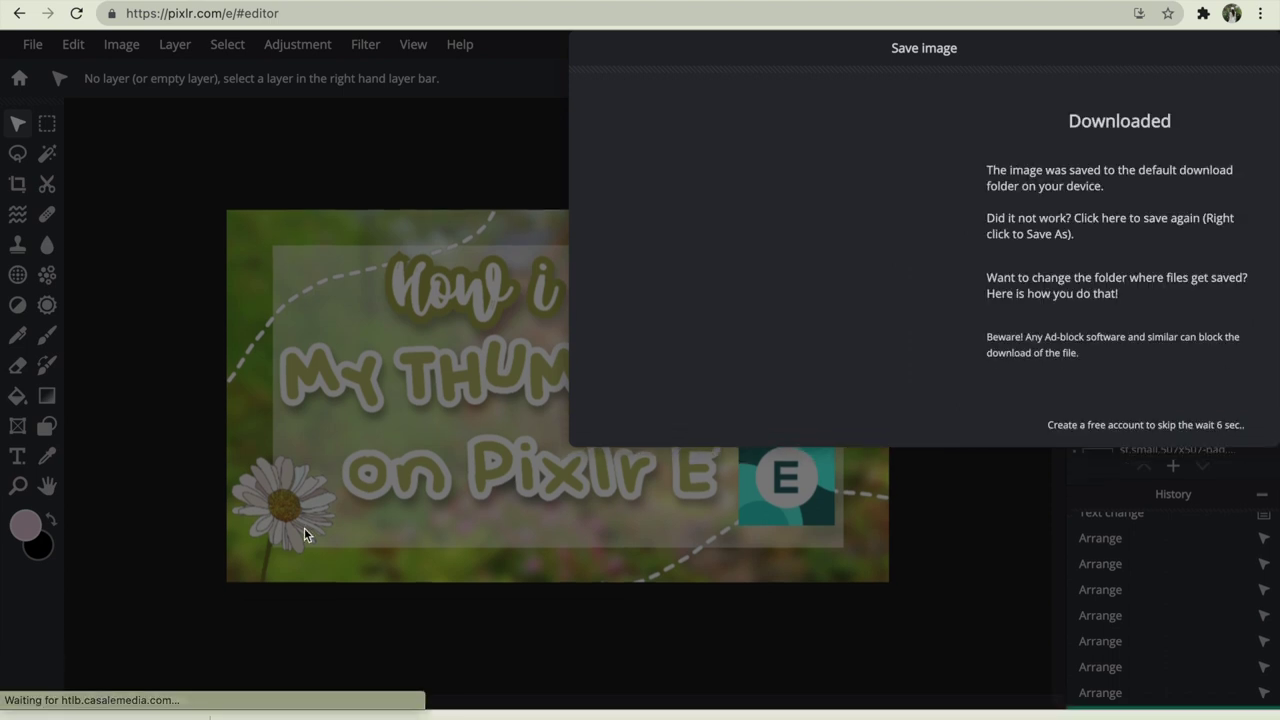